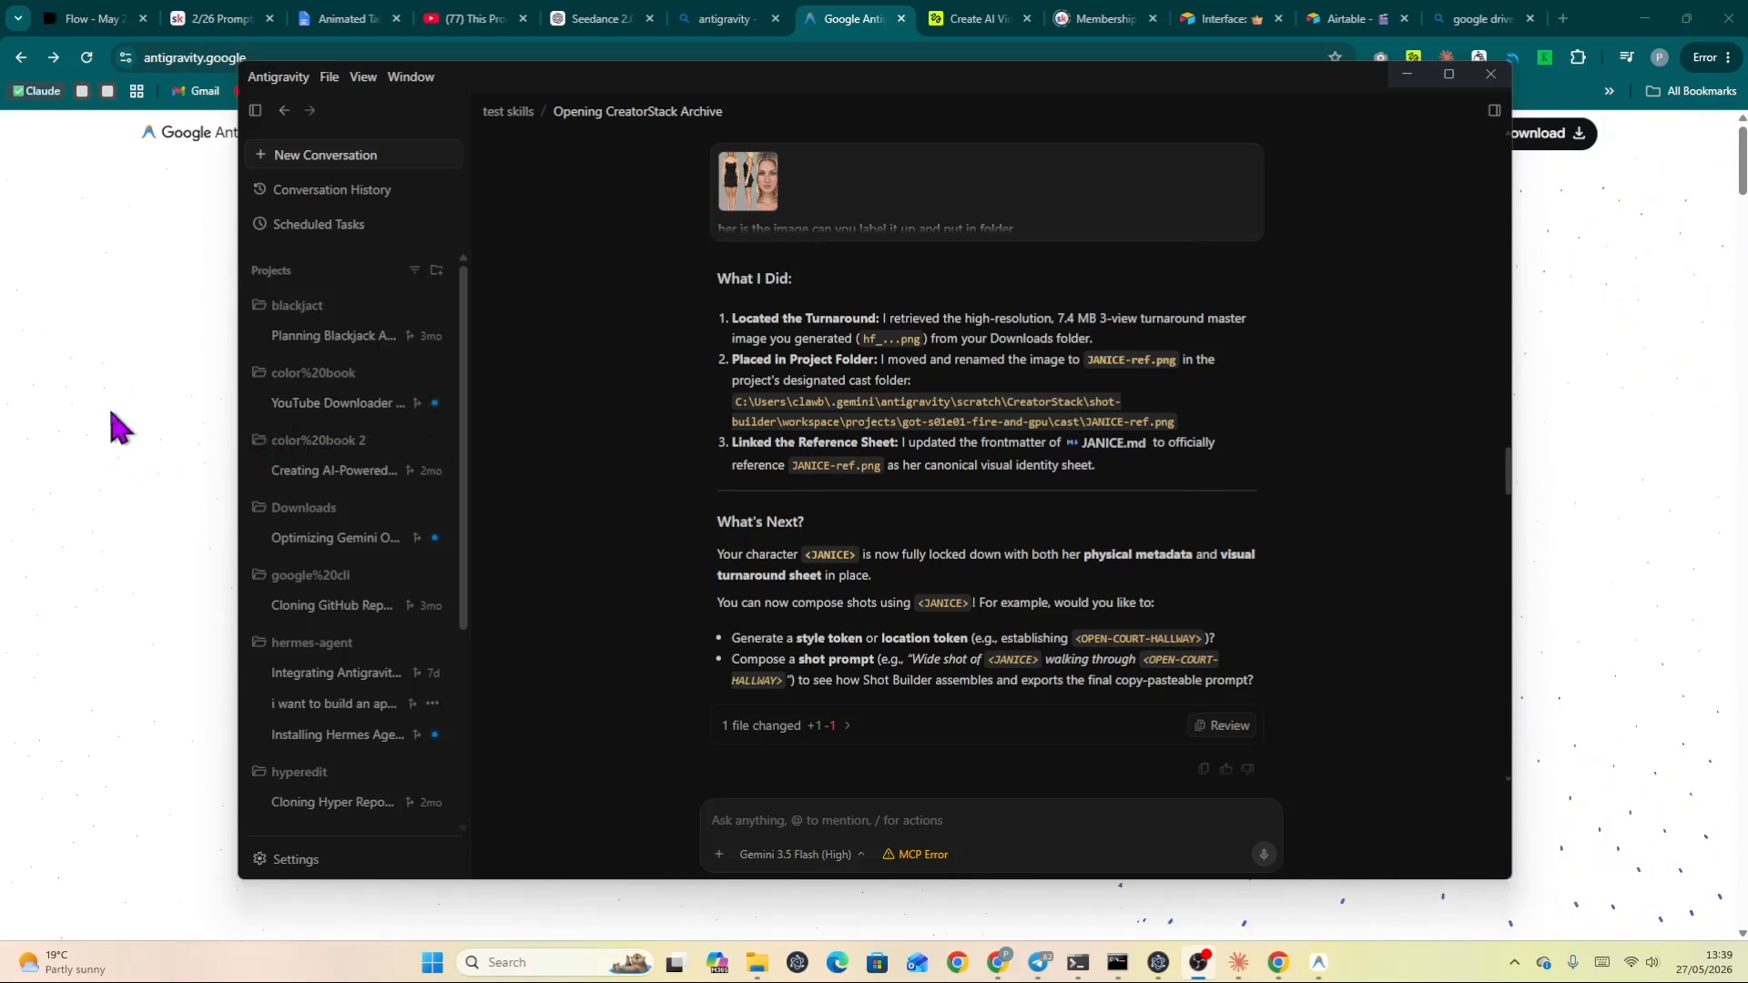
# Scroll back through the Antigravity conversation, then bring the Antigravity website in the browser to the front.
pyautogui.scroll(3, 538, 473)
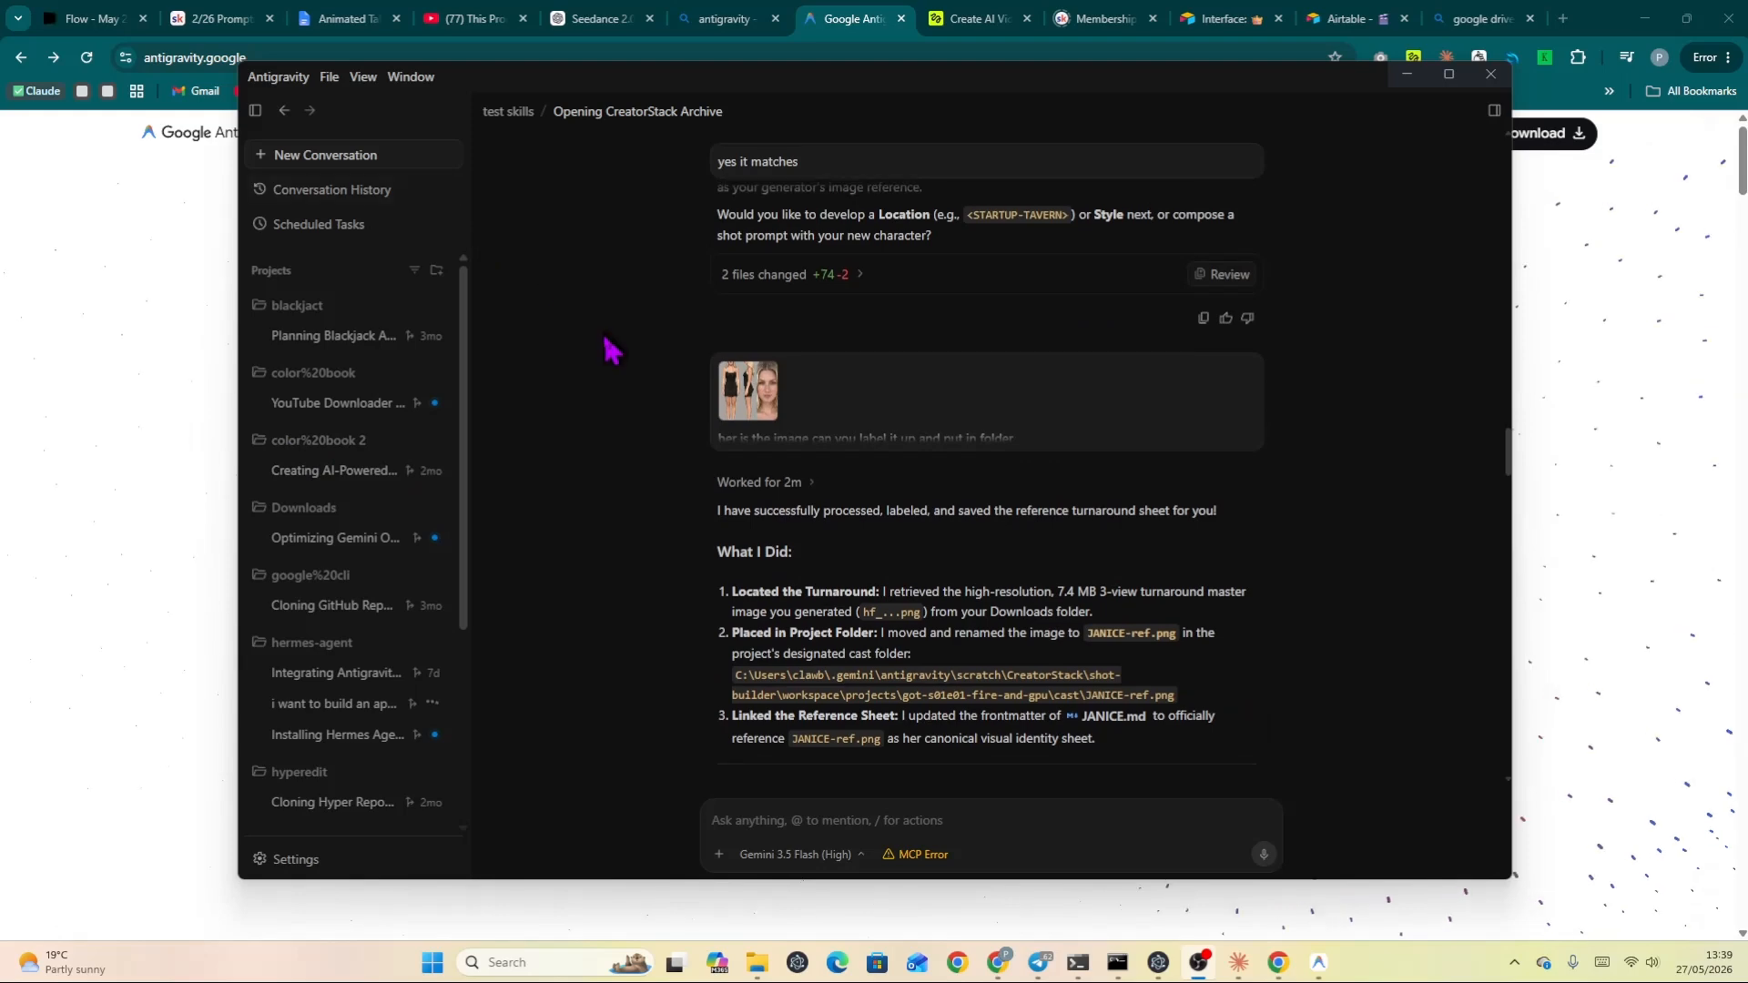
pyautogui.scroll(3, 602, 324)
pyautogui.moveTo(437, 339)
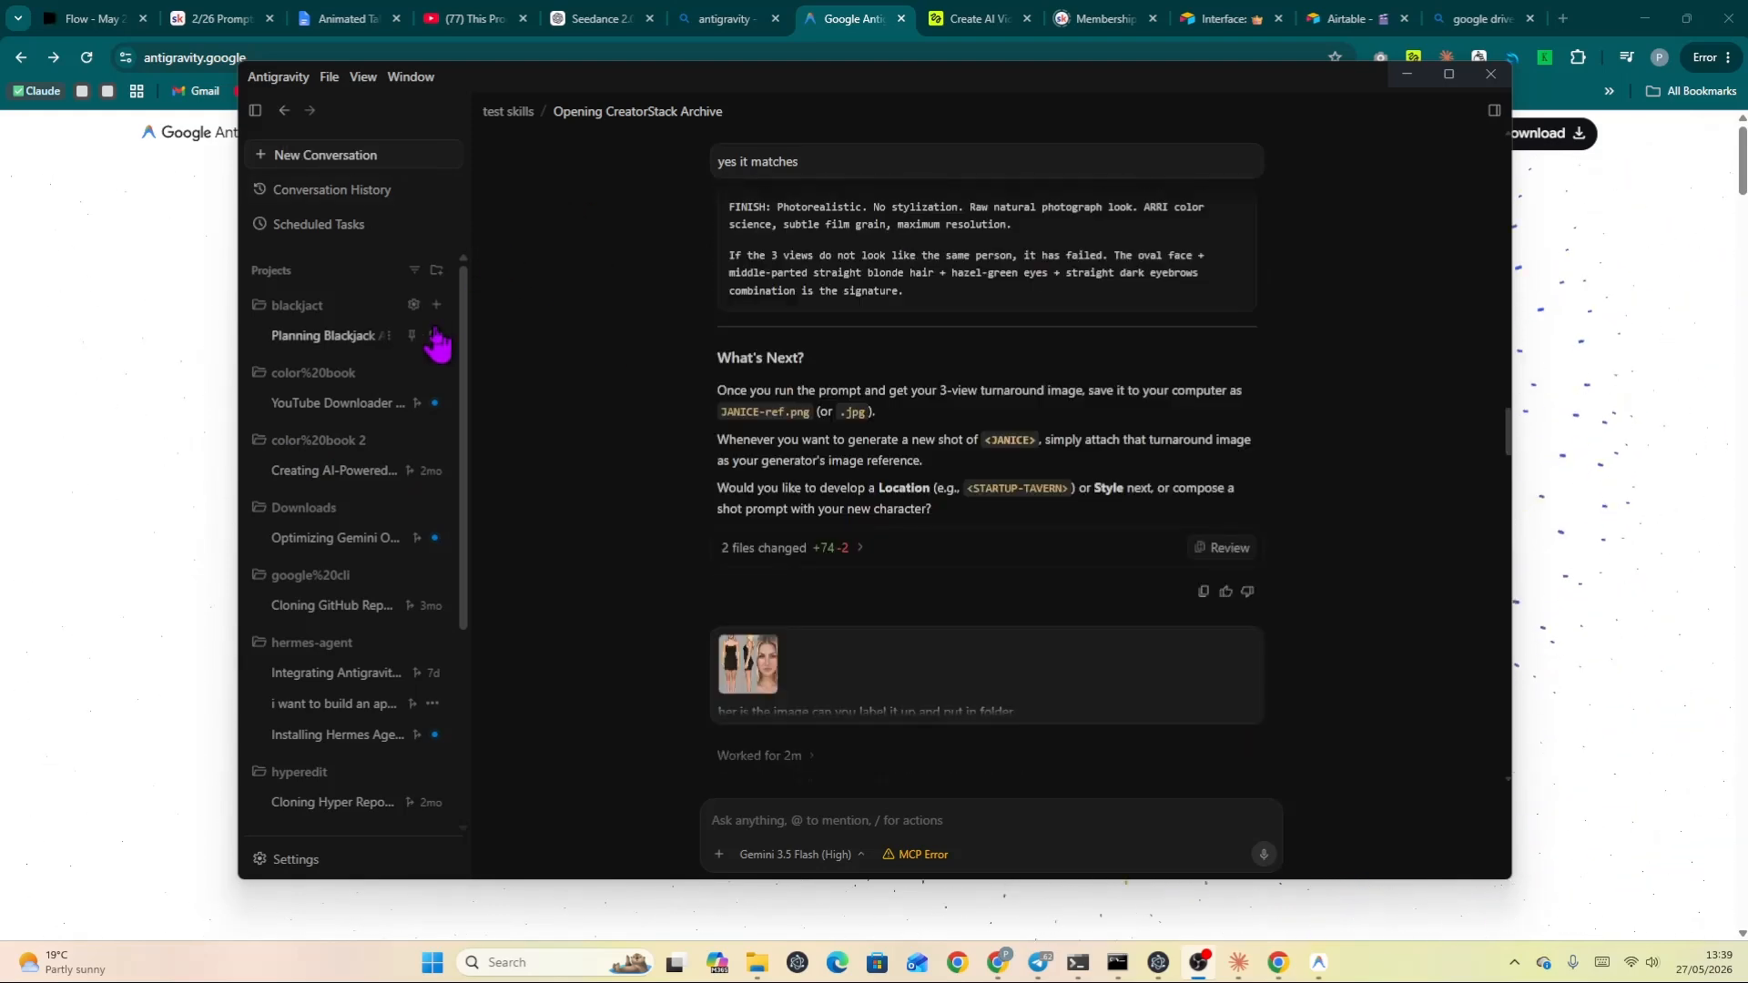
pyautogui.click(124, 281)
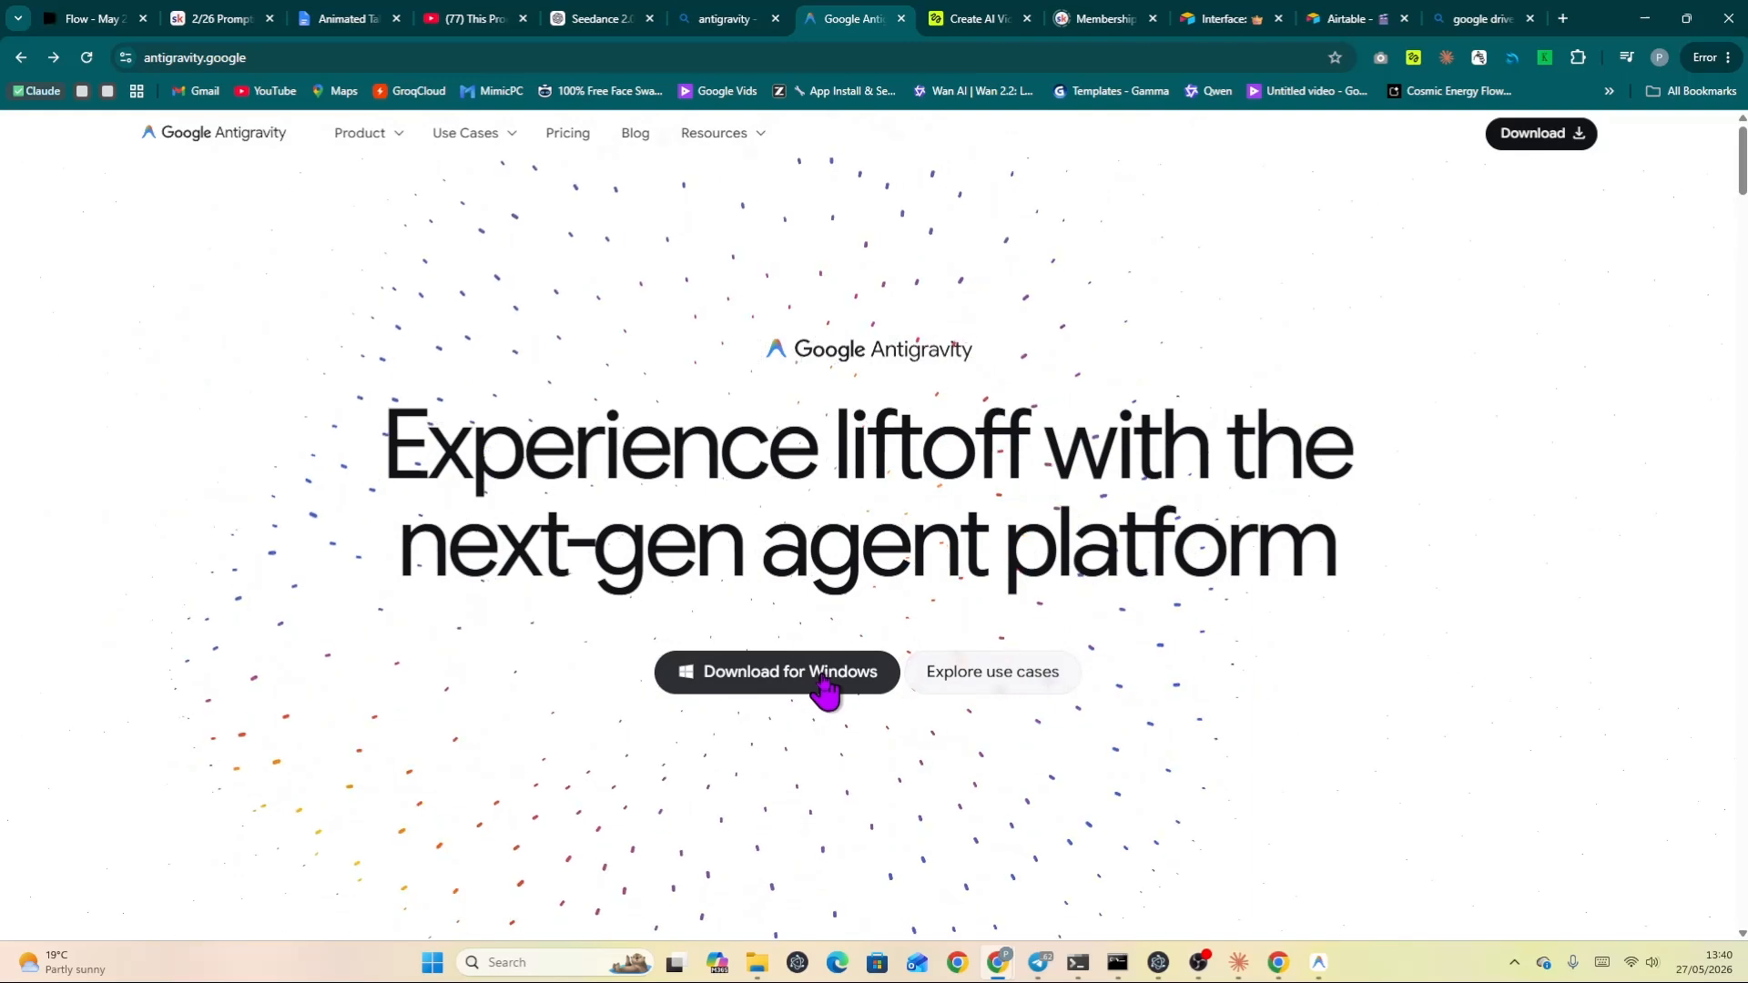
# Scroll through the Antigravity homepage and open the Antigravity IDE product page.
pyautogui.scroll(-1, 827, 692)
pyautogui.scroll(-10, 824, 676)
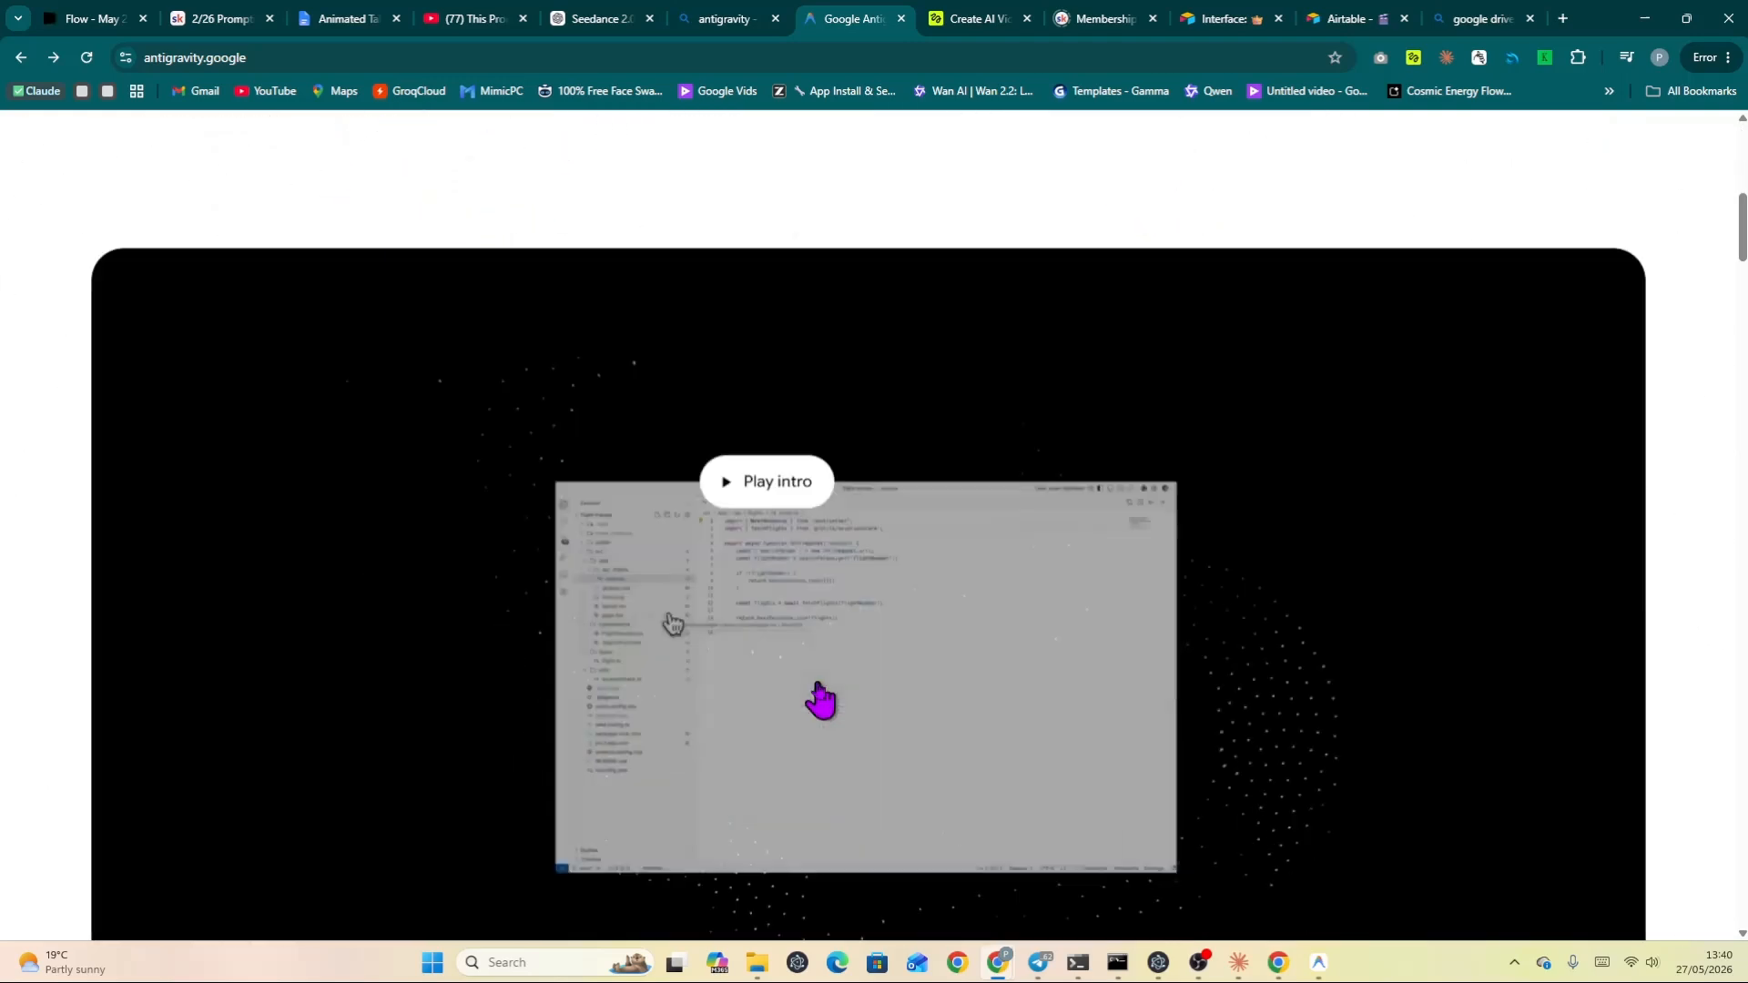
pyautogui.scroll(-12, 819, 680)
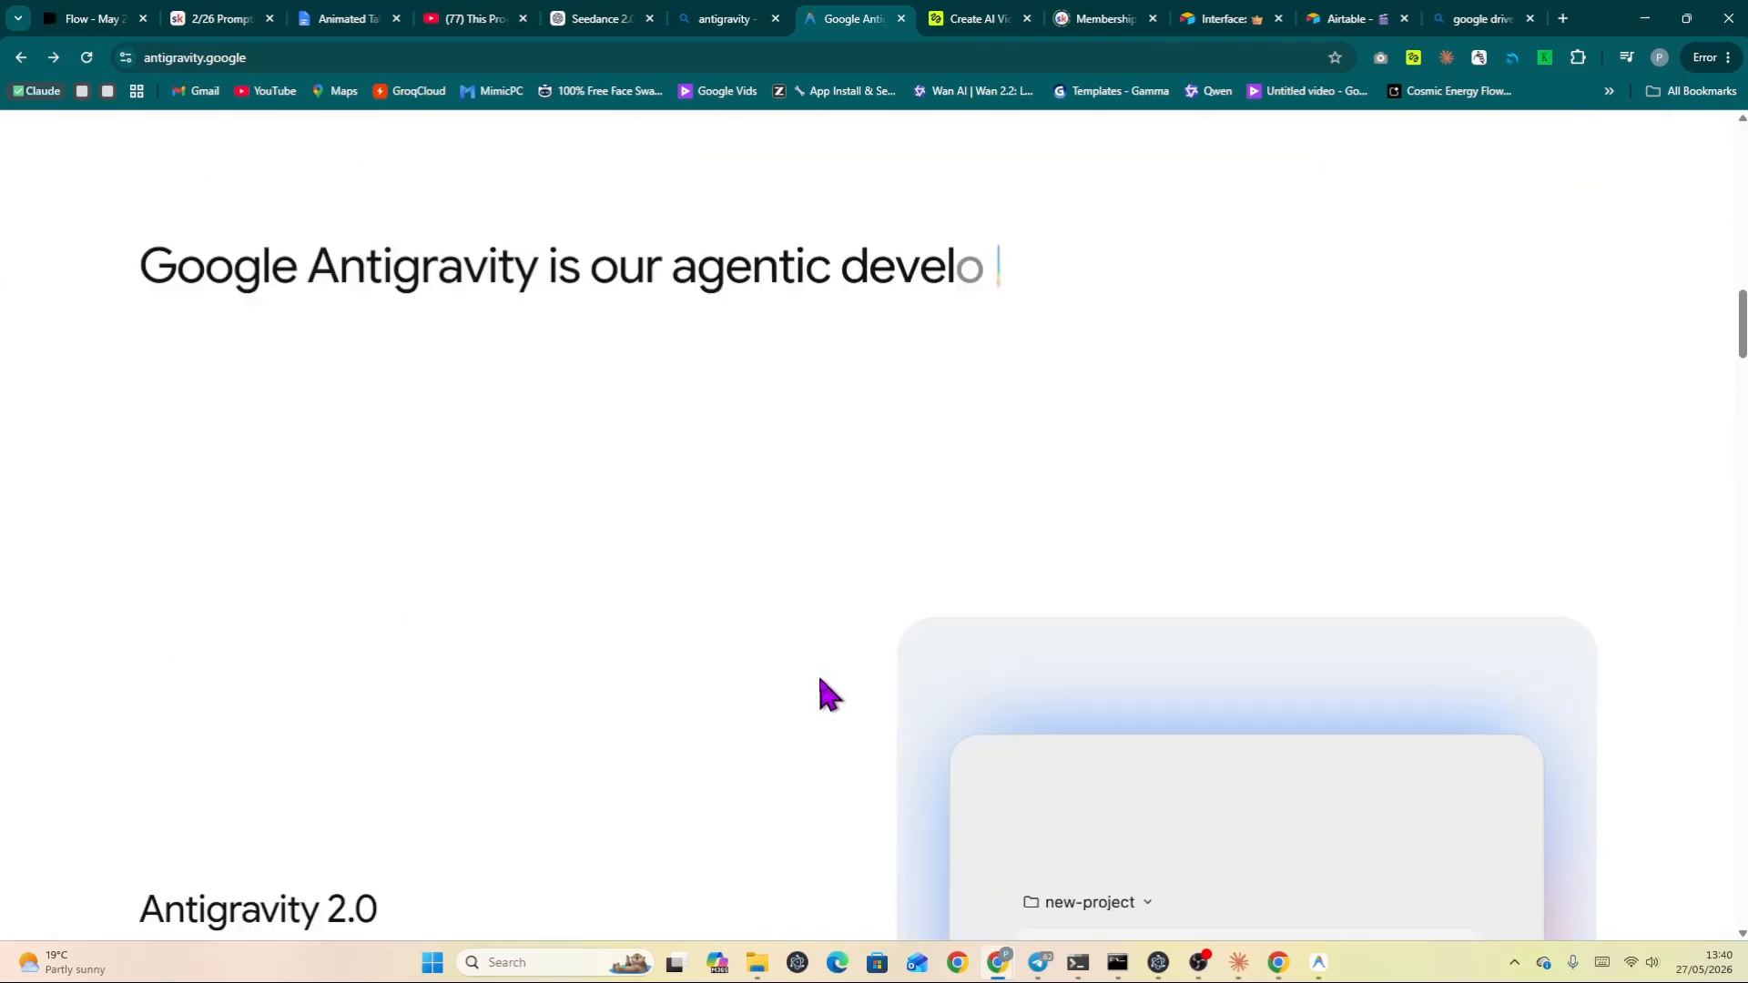
pyautogui.scroll(-8, 818, 680)
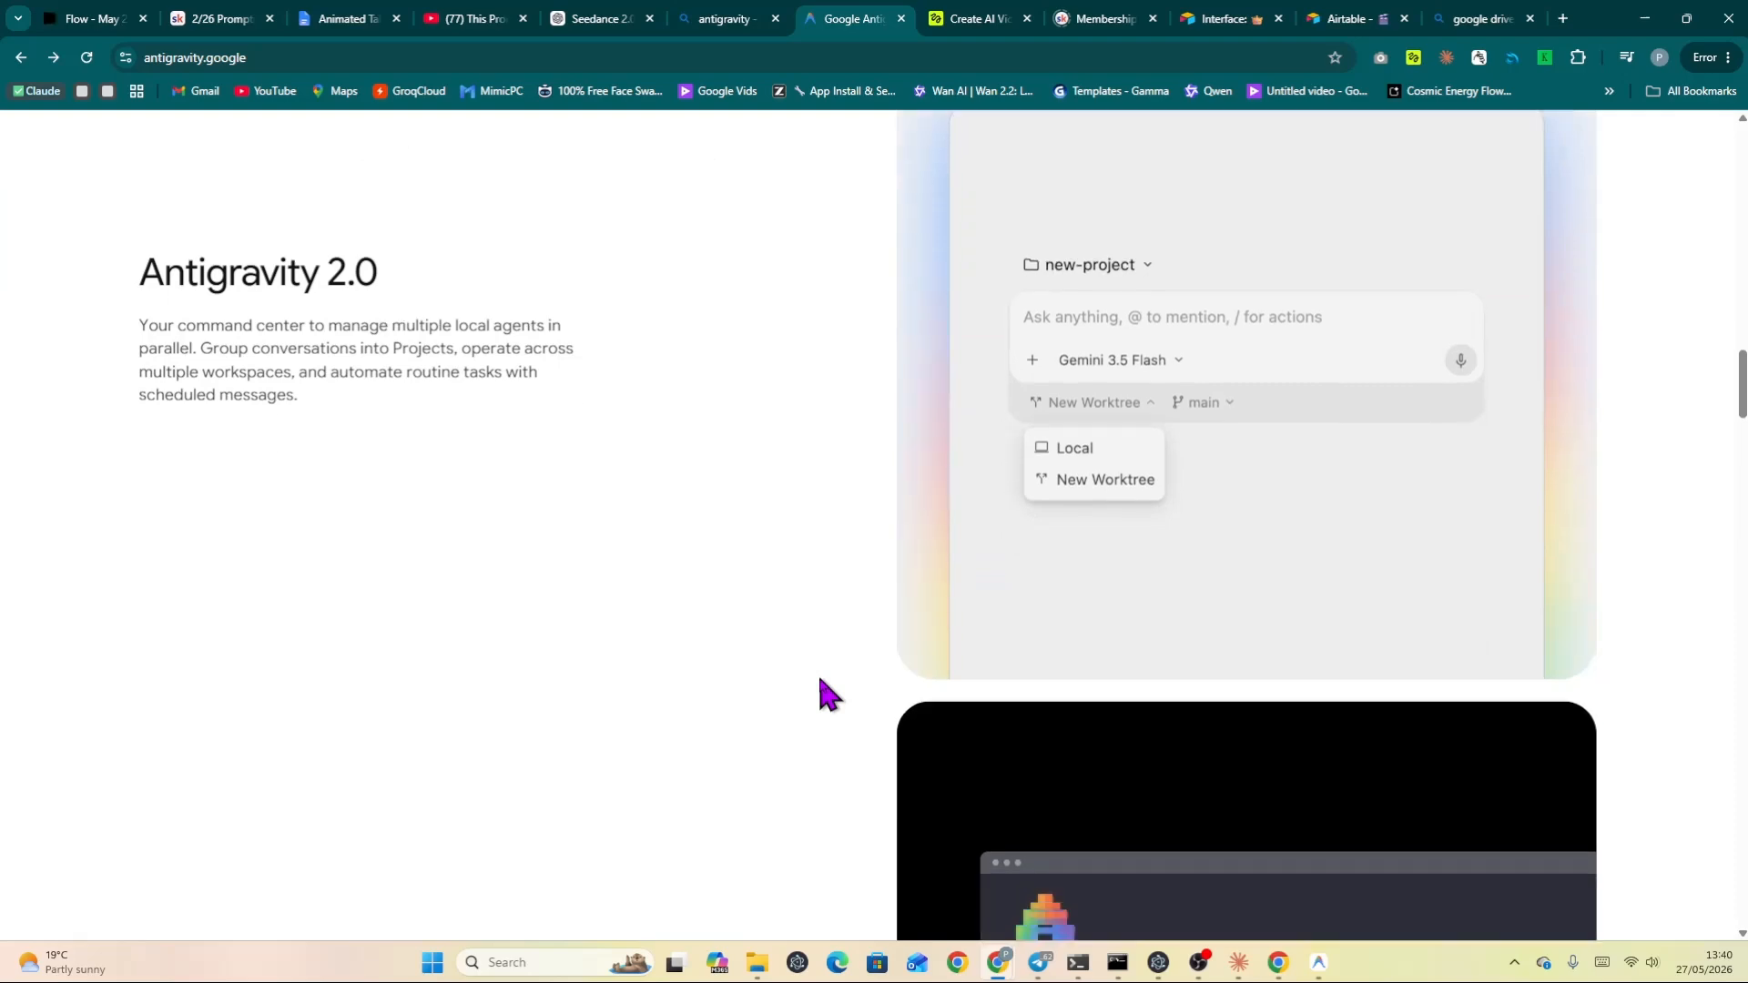
pyautogui.scroll(-3, 818, 678)
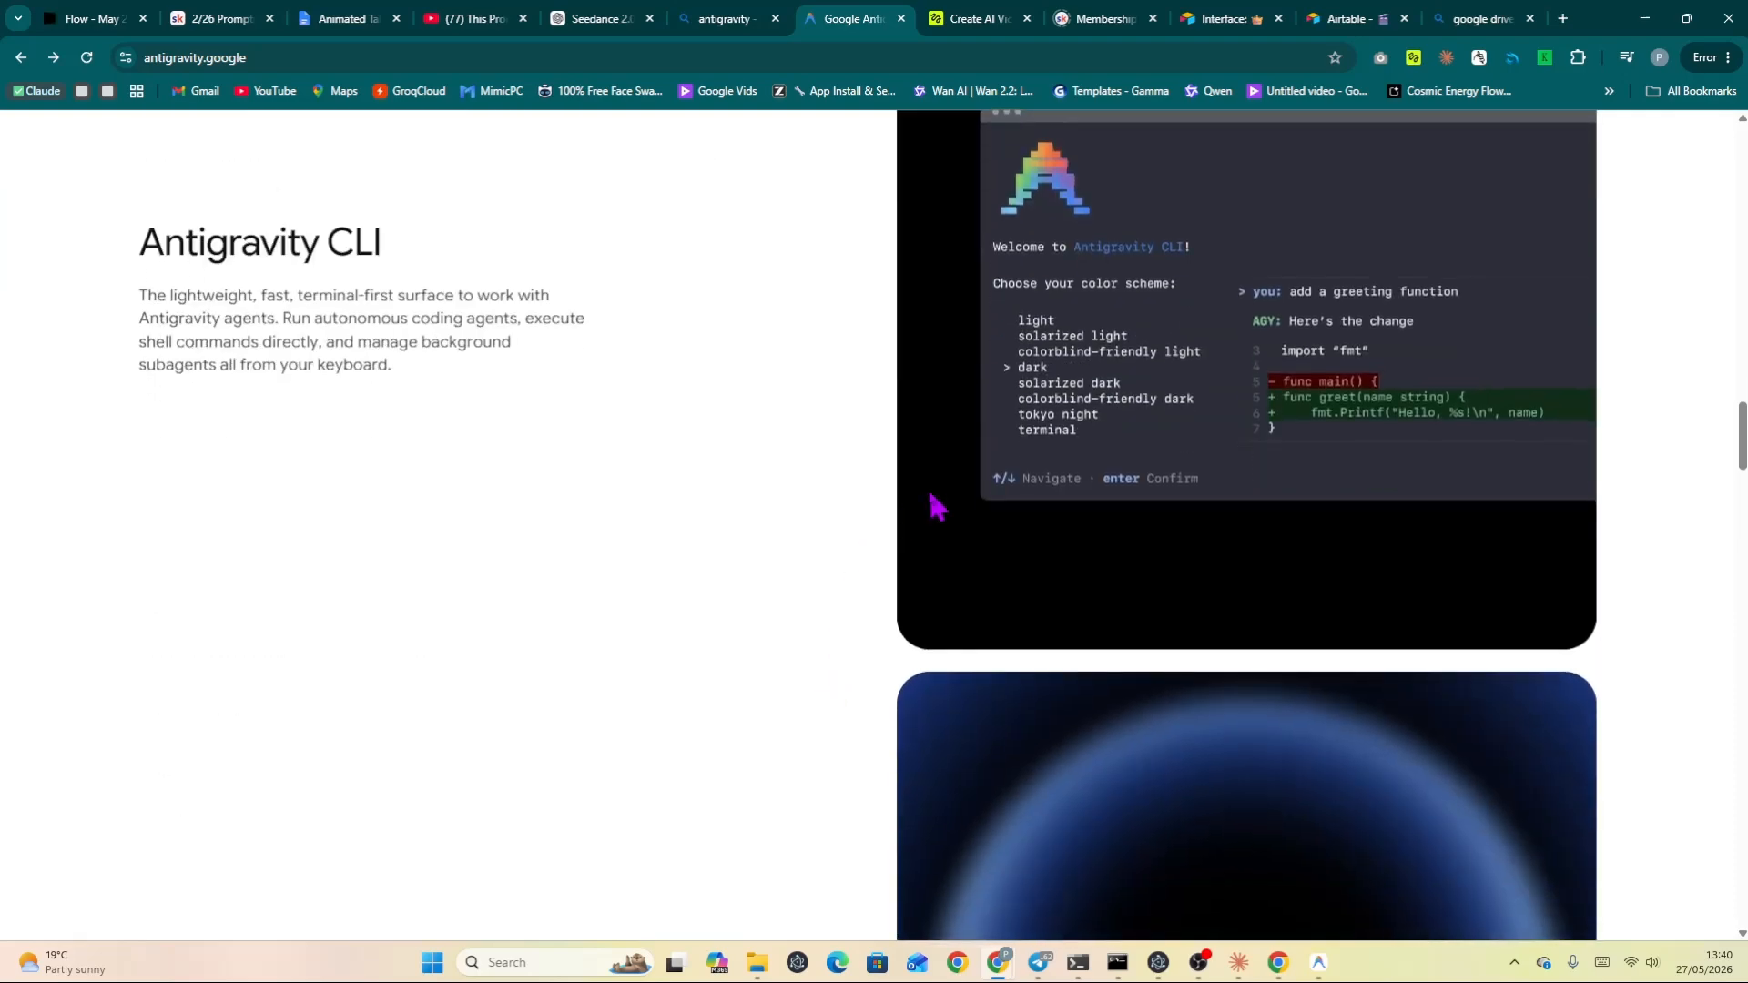
pyautogui.scroll(-6, 563, 510)
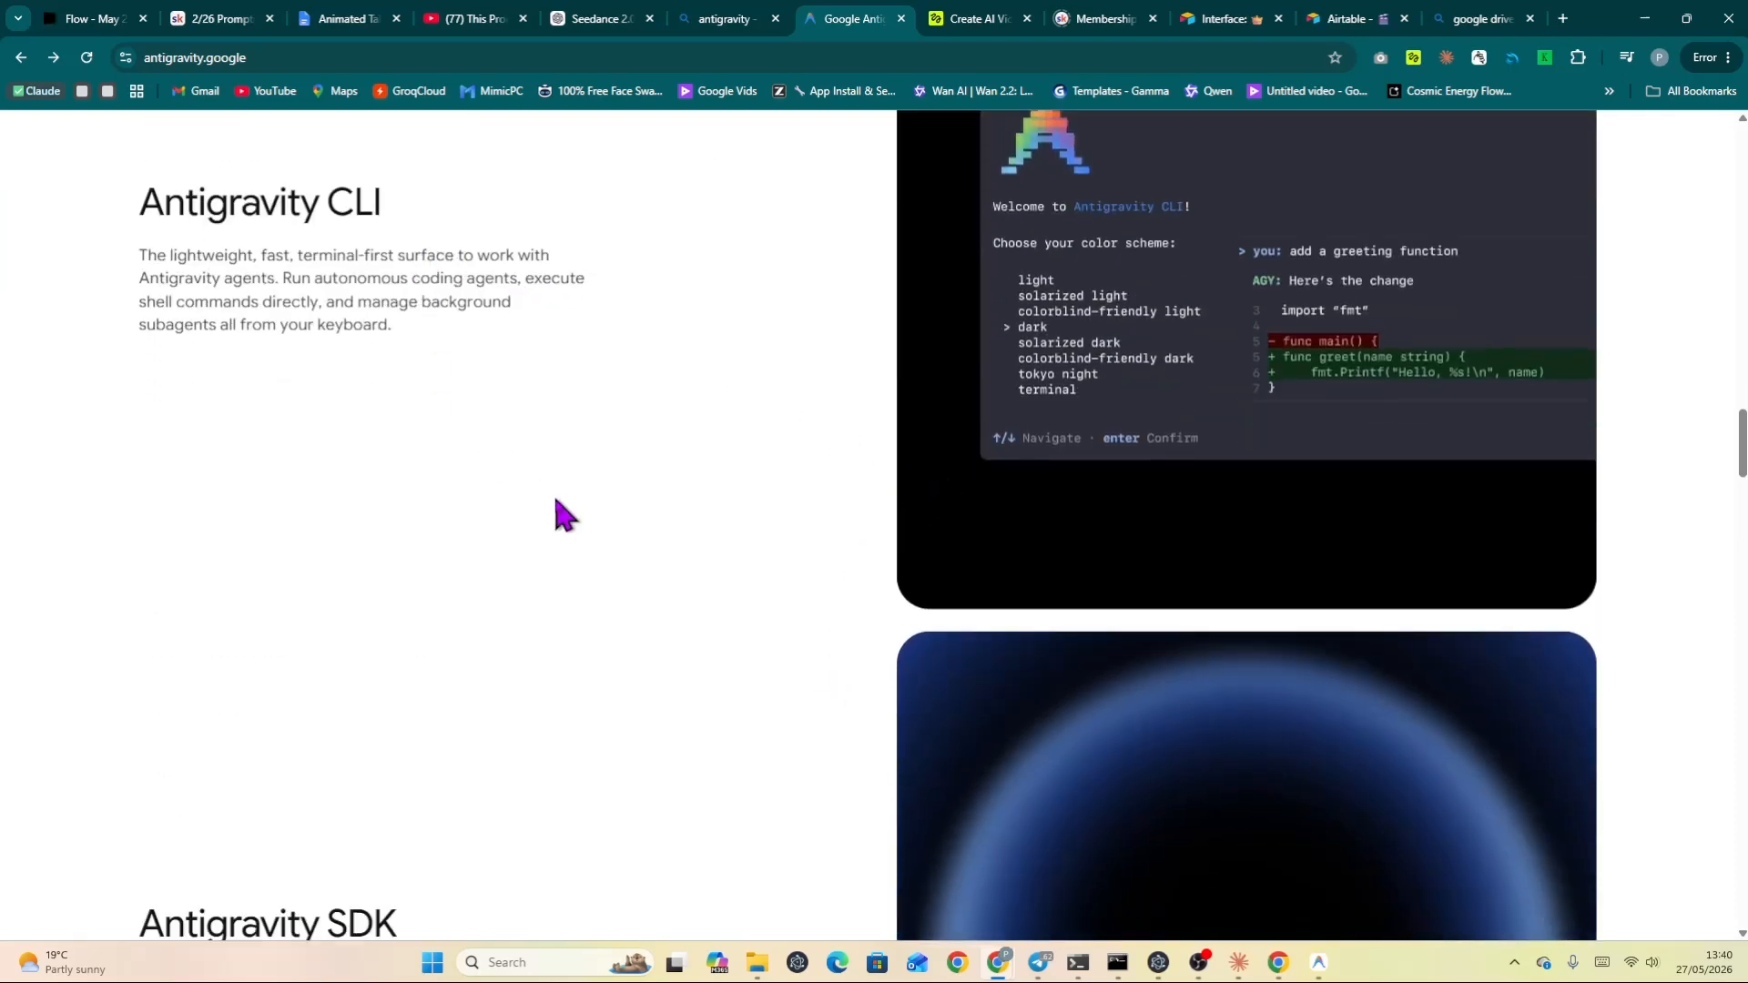
pyautogui.scroll(-9, 556, 500)
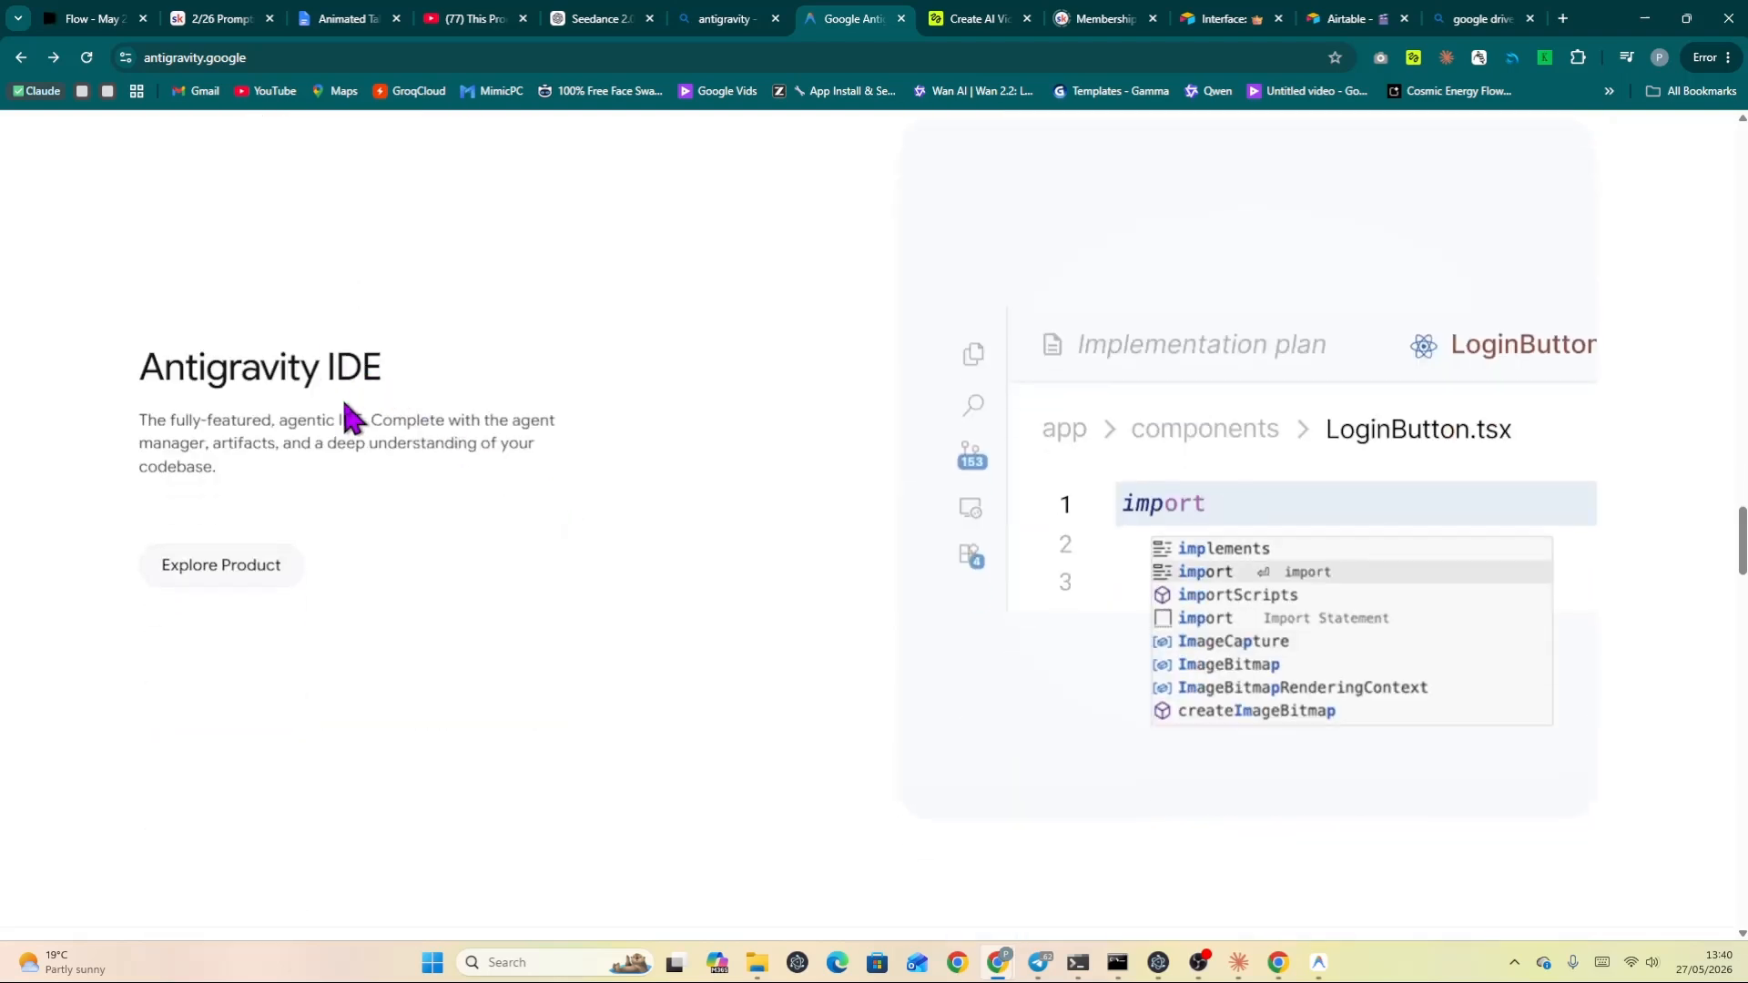
pyautogui.click(251, 570)
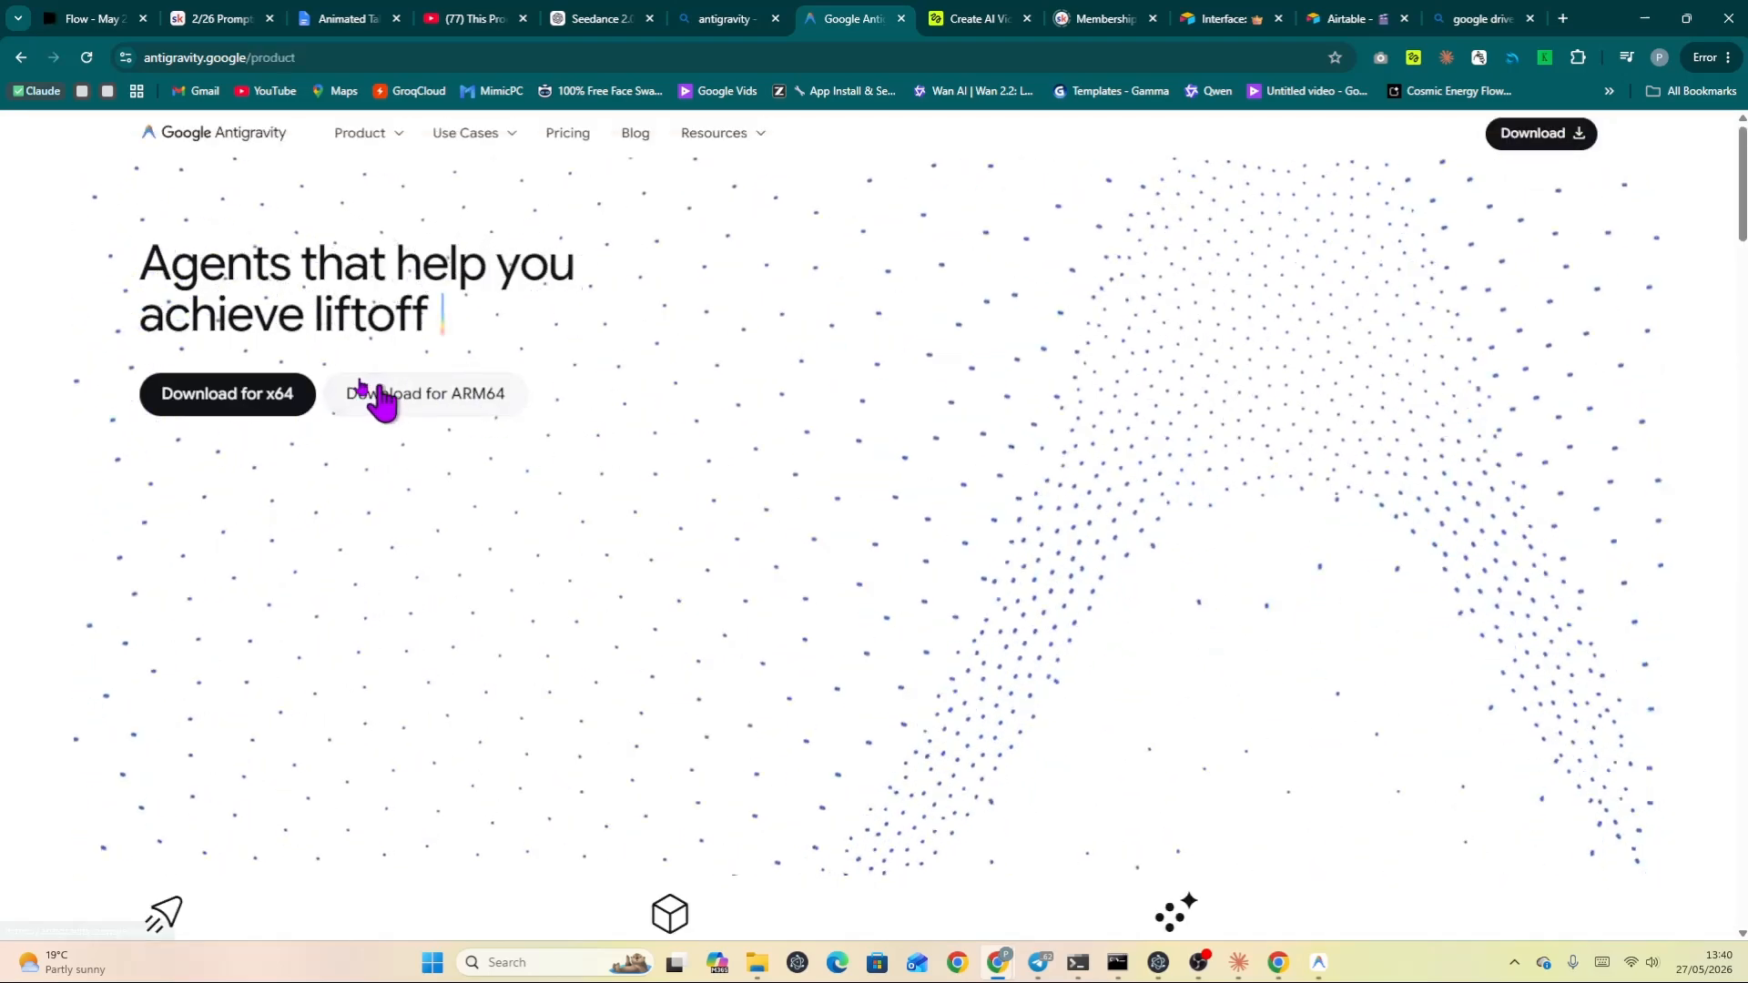
# Browse the product page and open the Windows x64 download page.
pyautogui.scroll(-5, 288, 452)
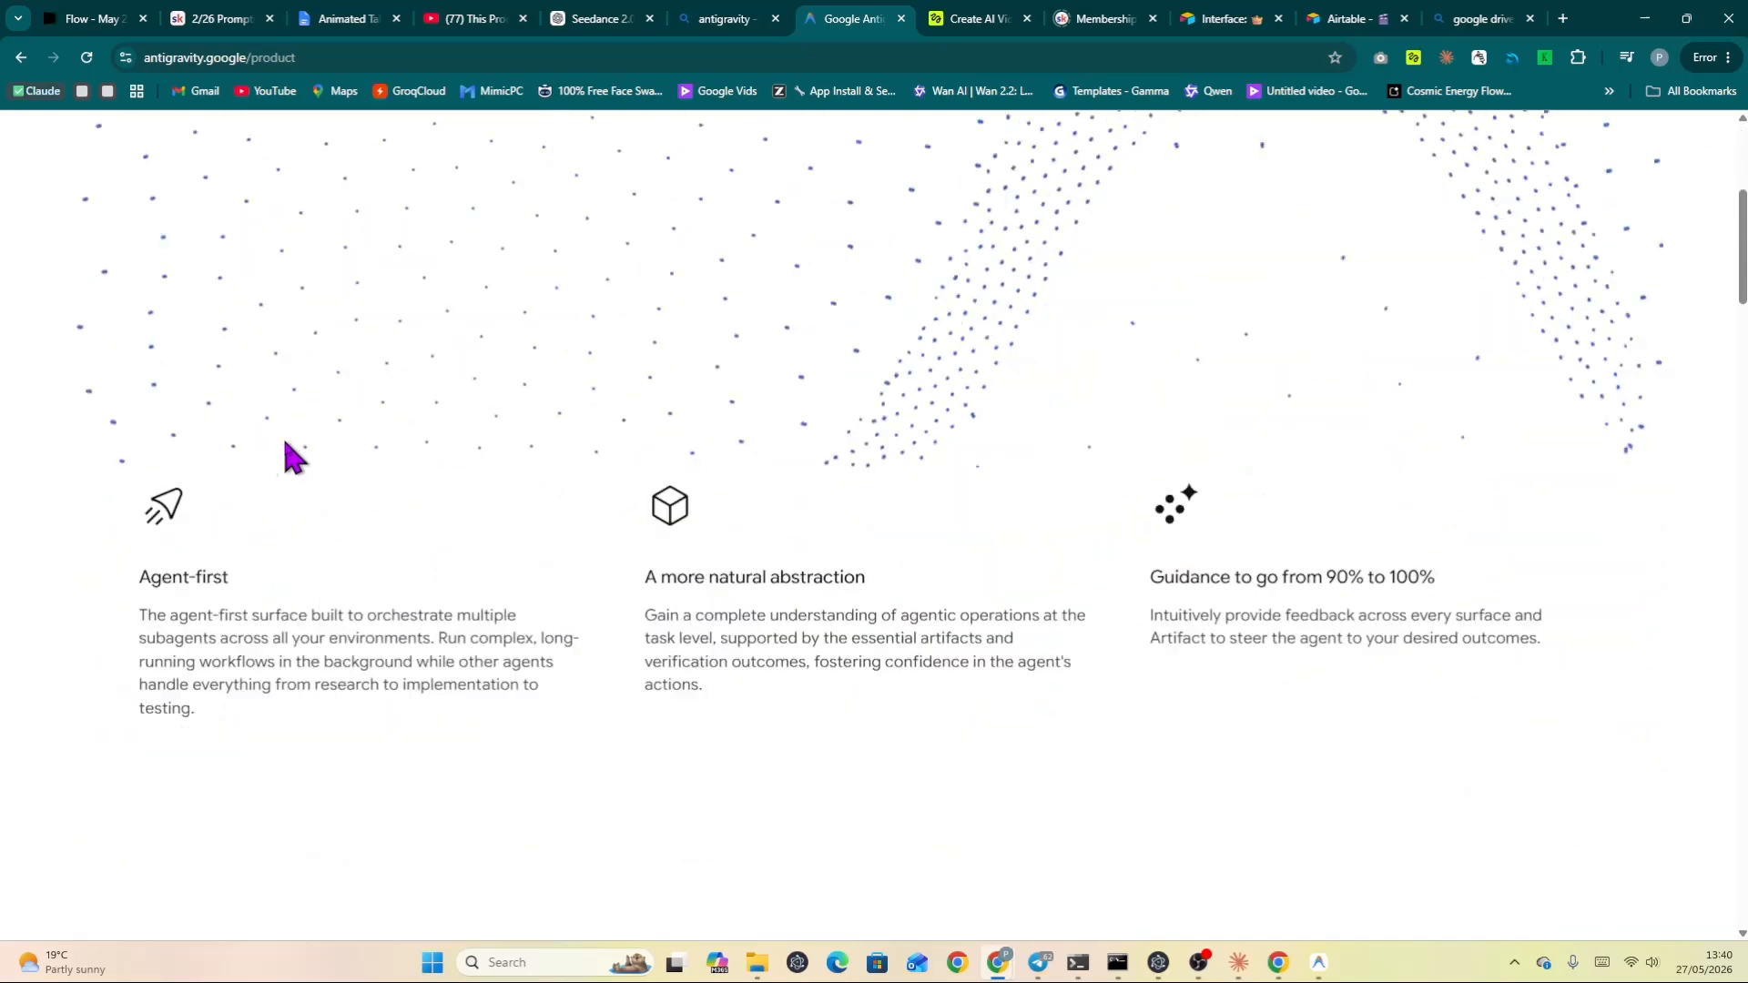
pyautogui.scroll(-13, 289, 453)
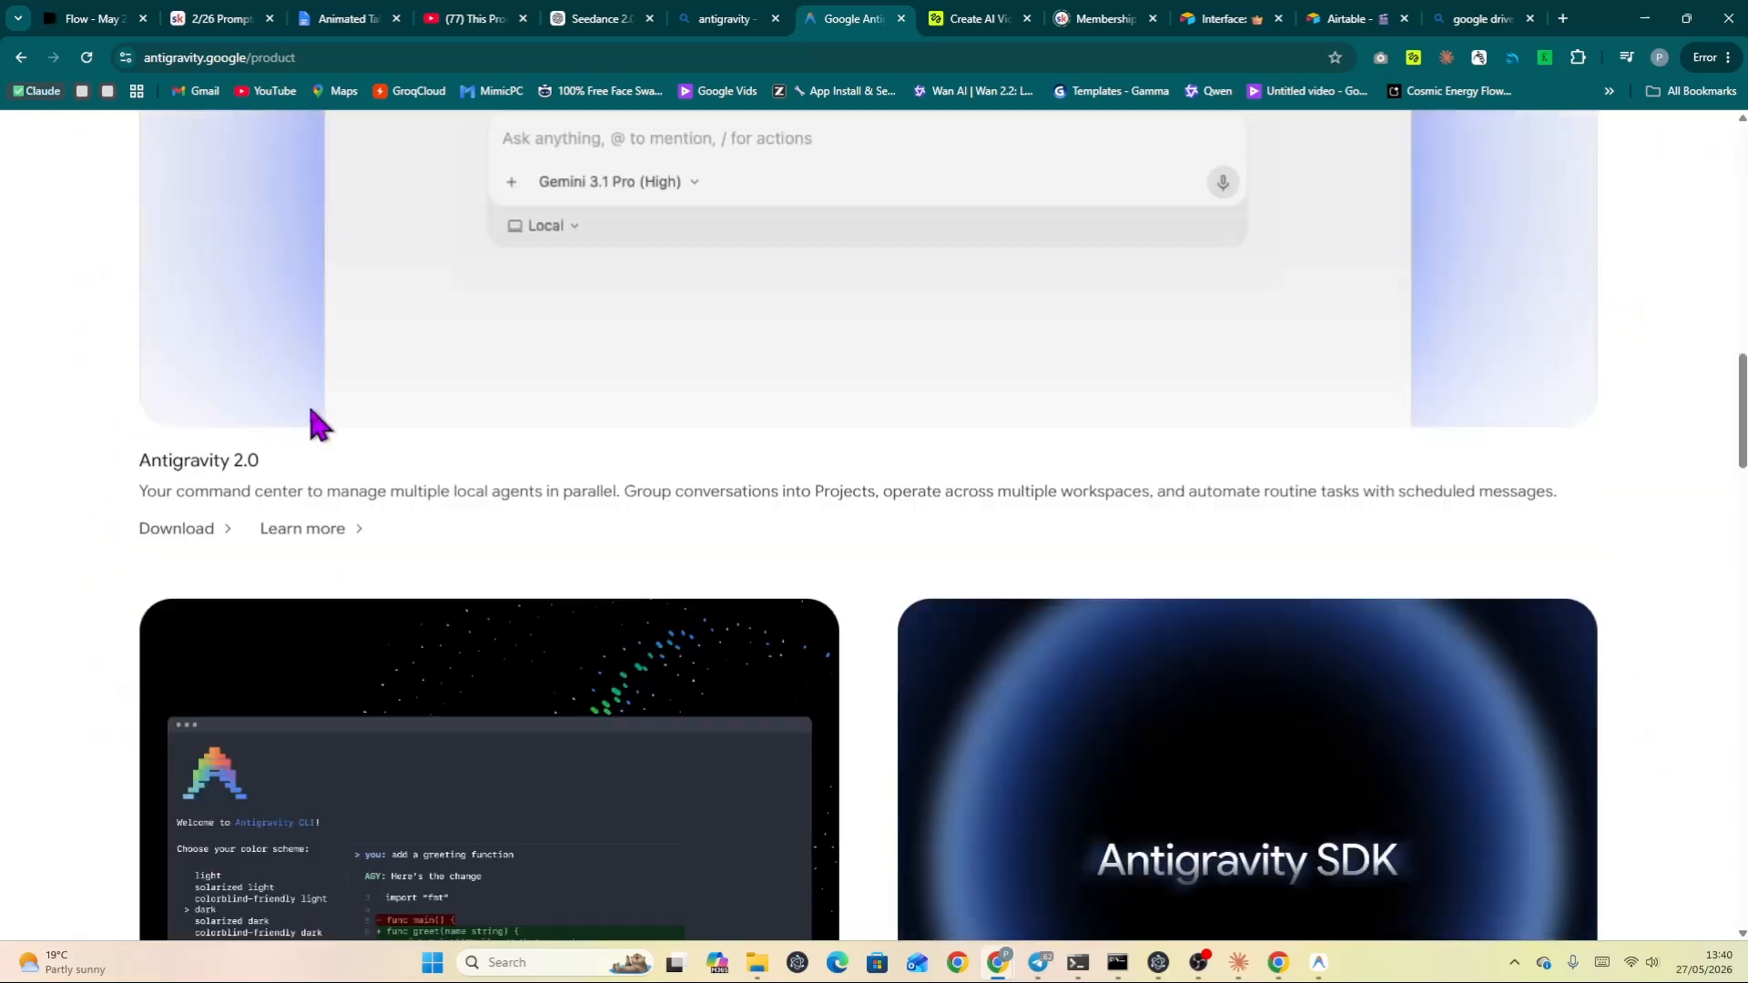
pyautogui.scroll(-14, 309, 420)
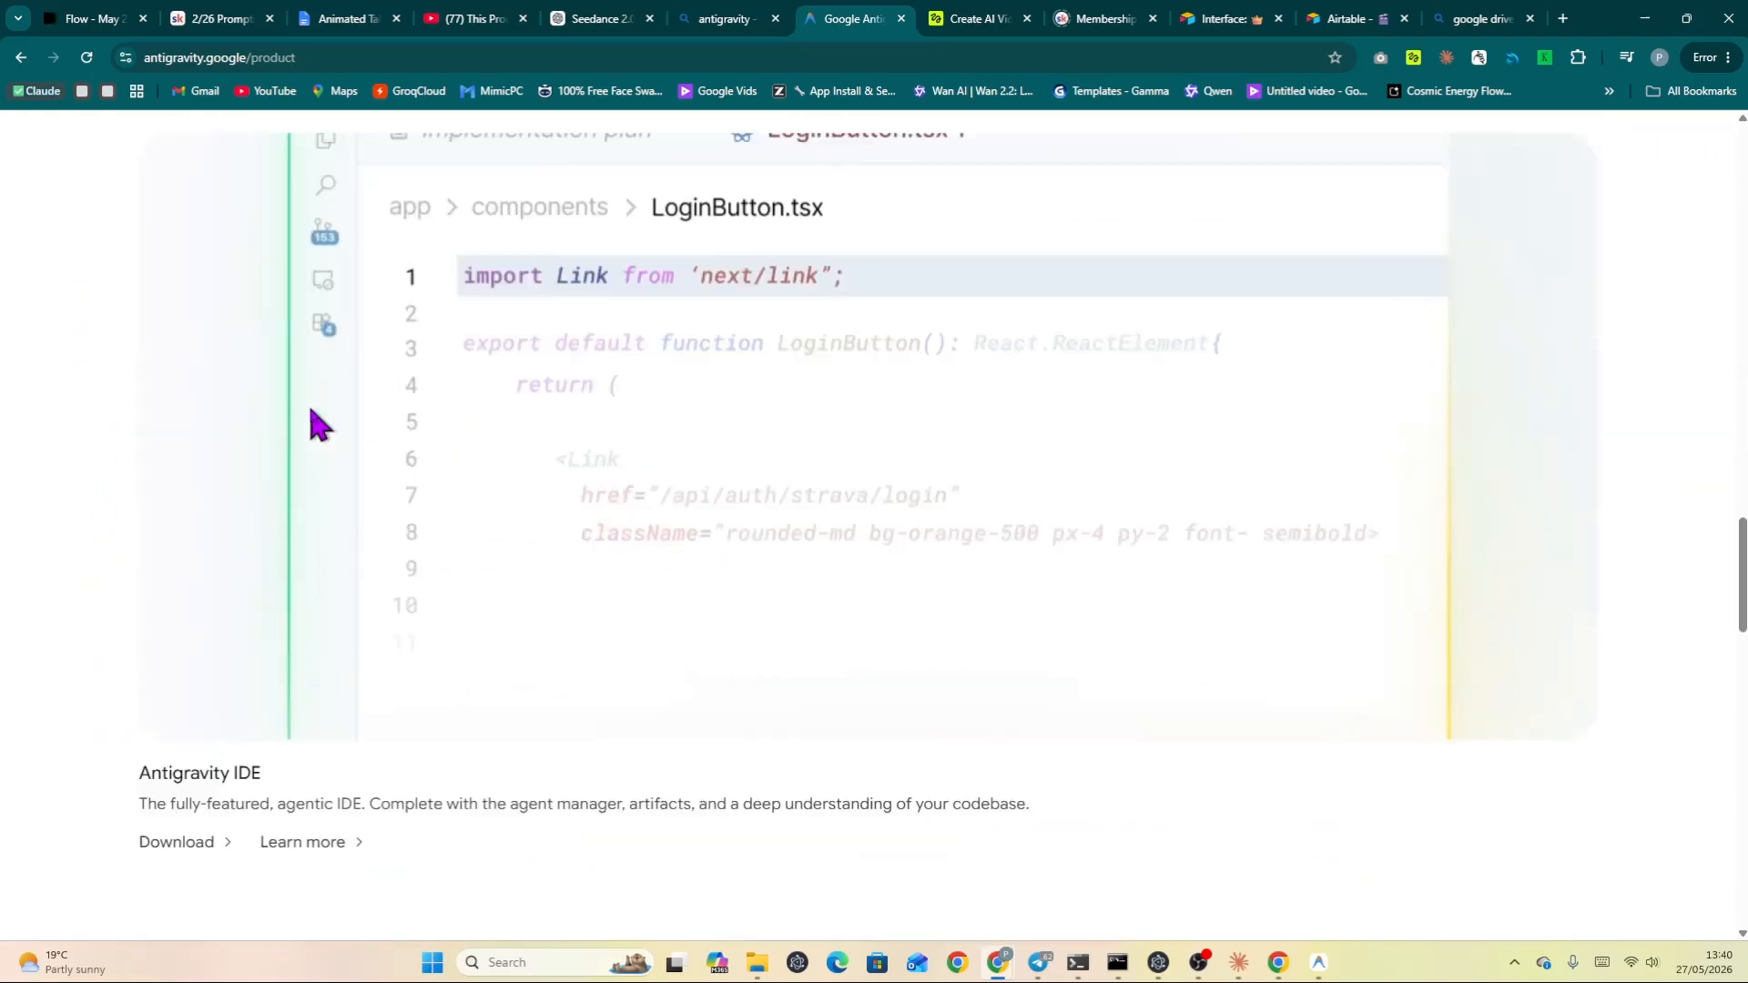
pyautogui.scroll(-4, 309, 424)
pyautogui.scroll(9, 307, 406)
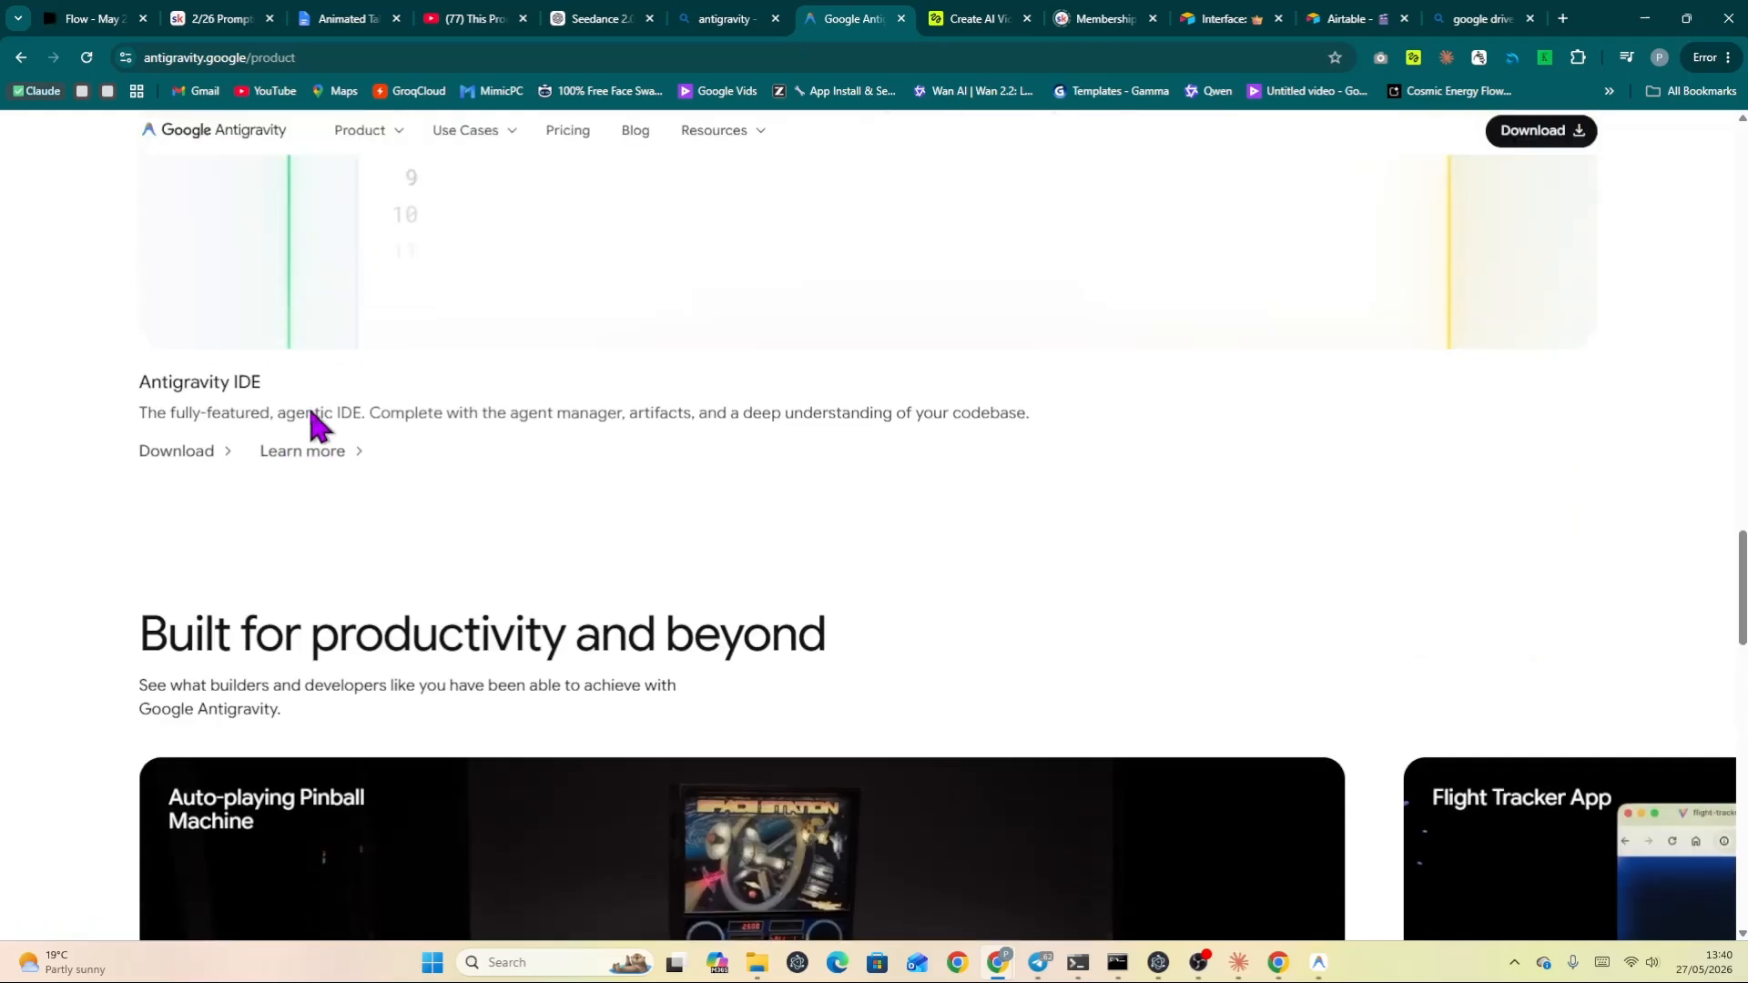
pyautogui.scroll(13, 317, 424)
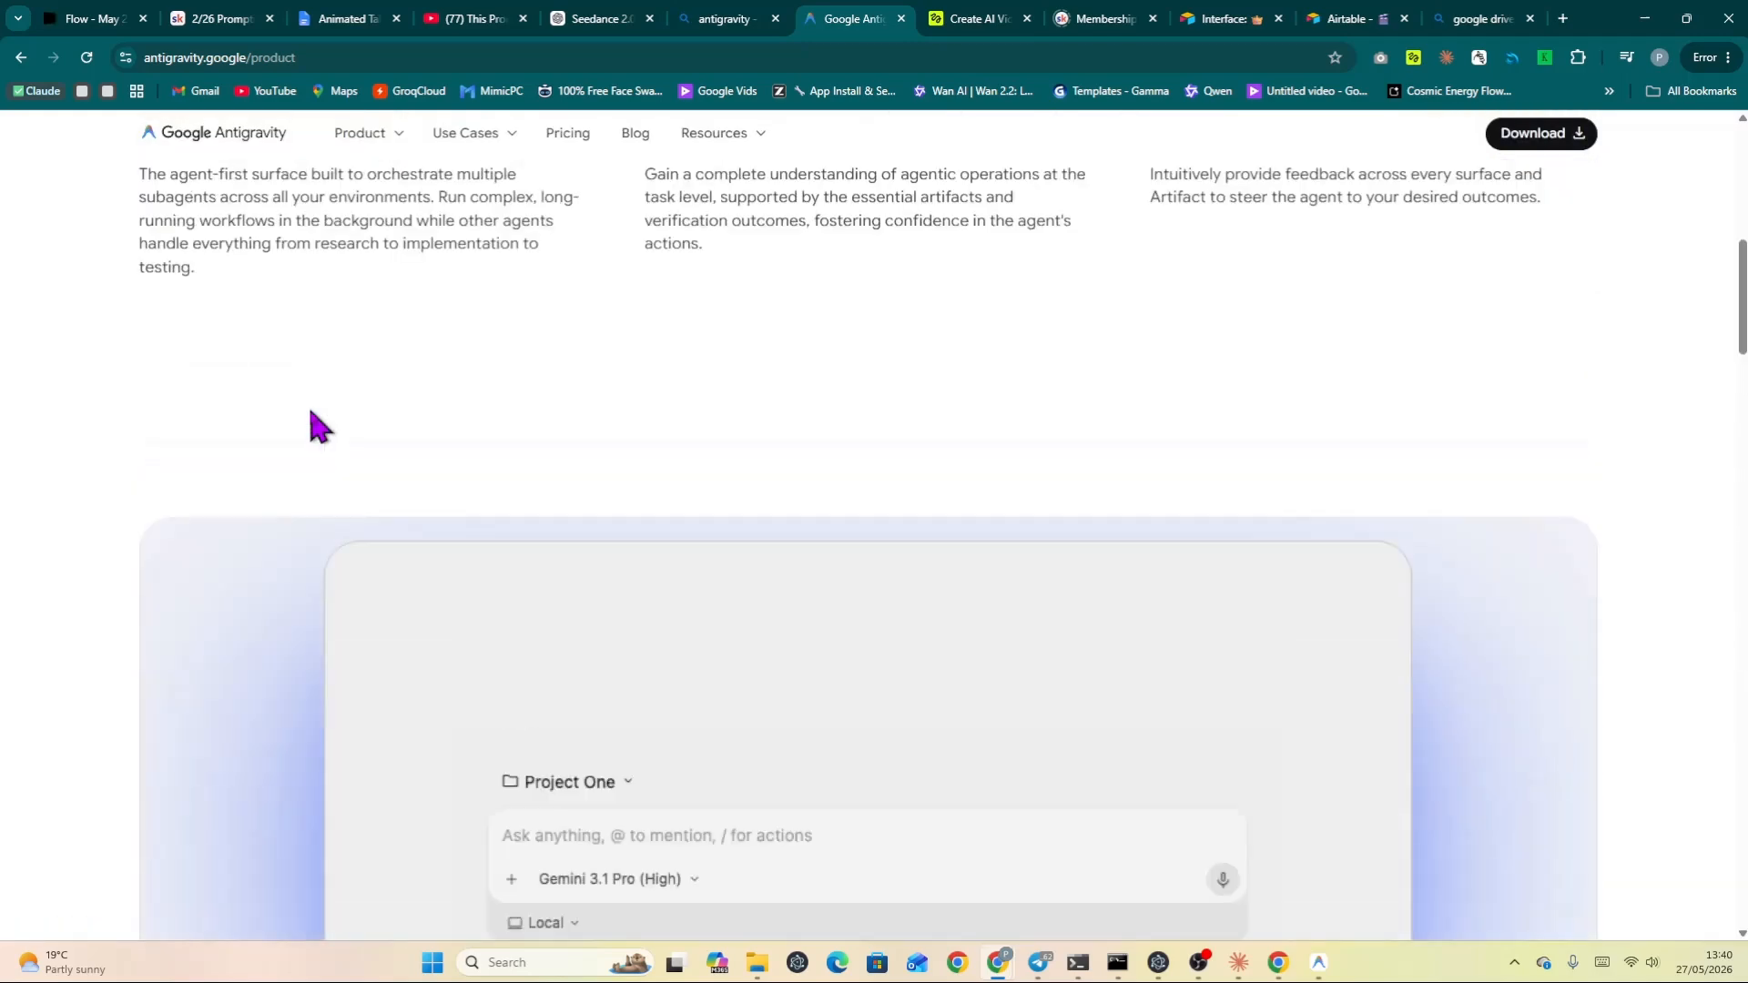
pyautogui.scroll(5, 314, 424)
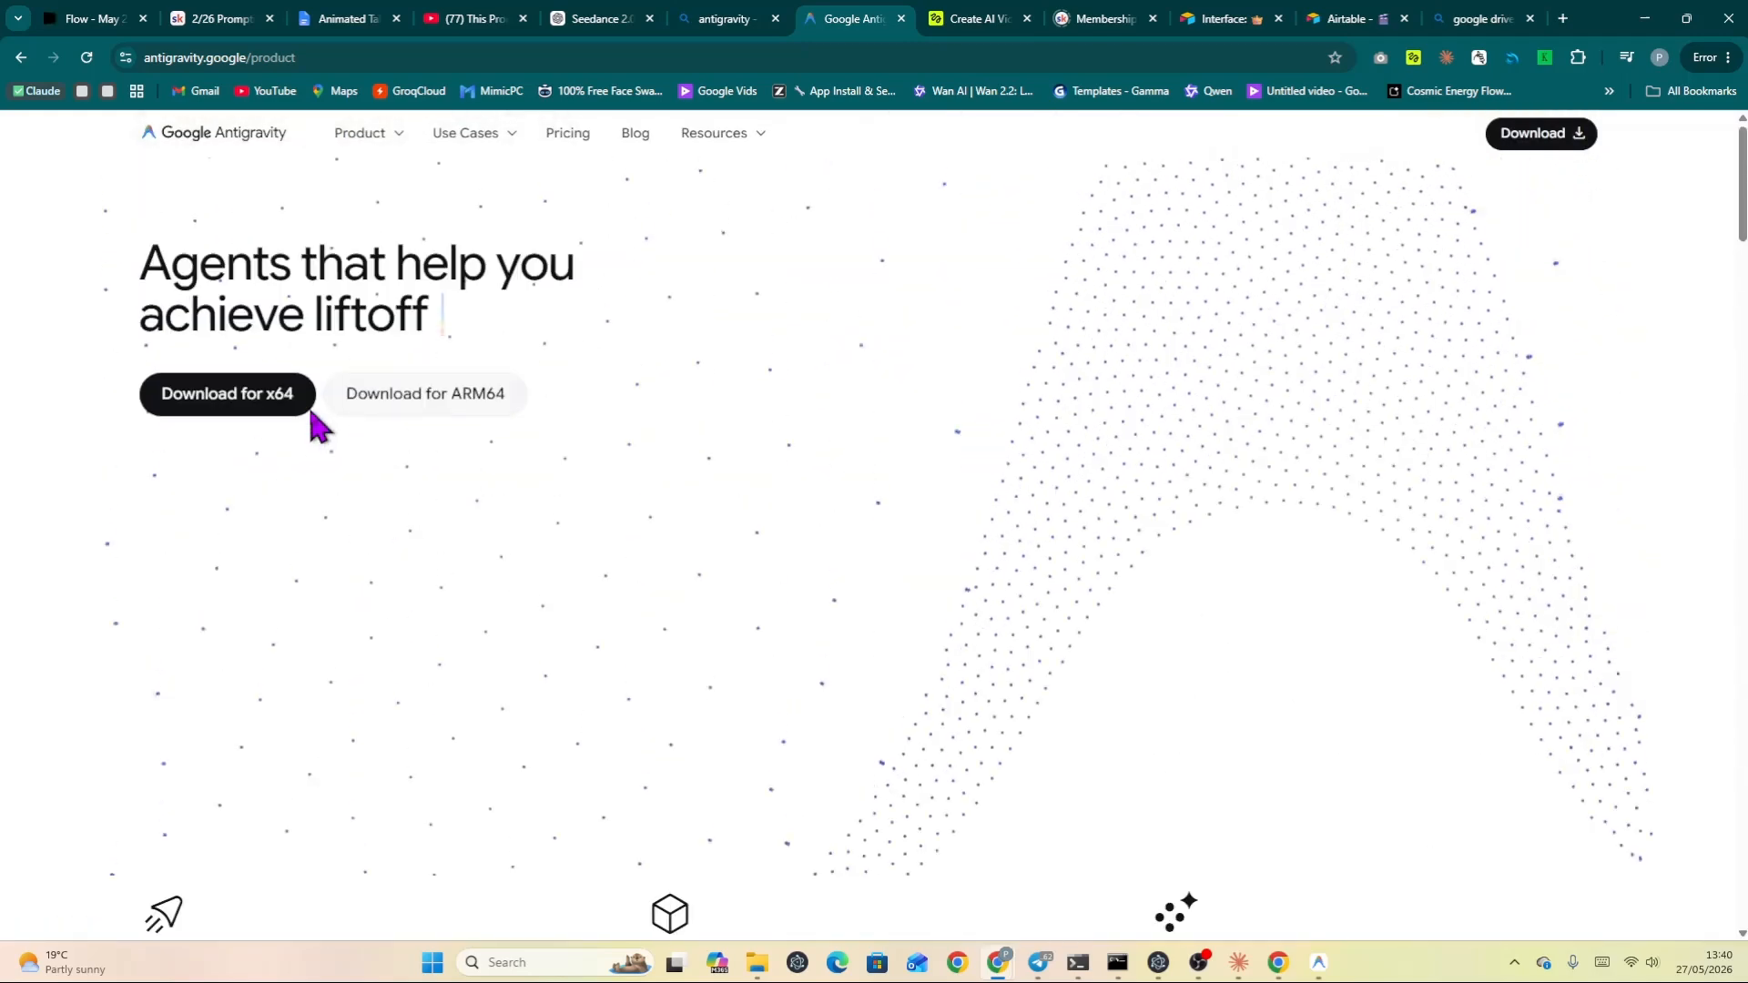
pyautogui.click(252, 400)
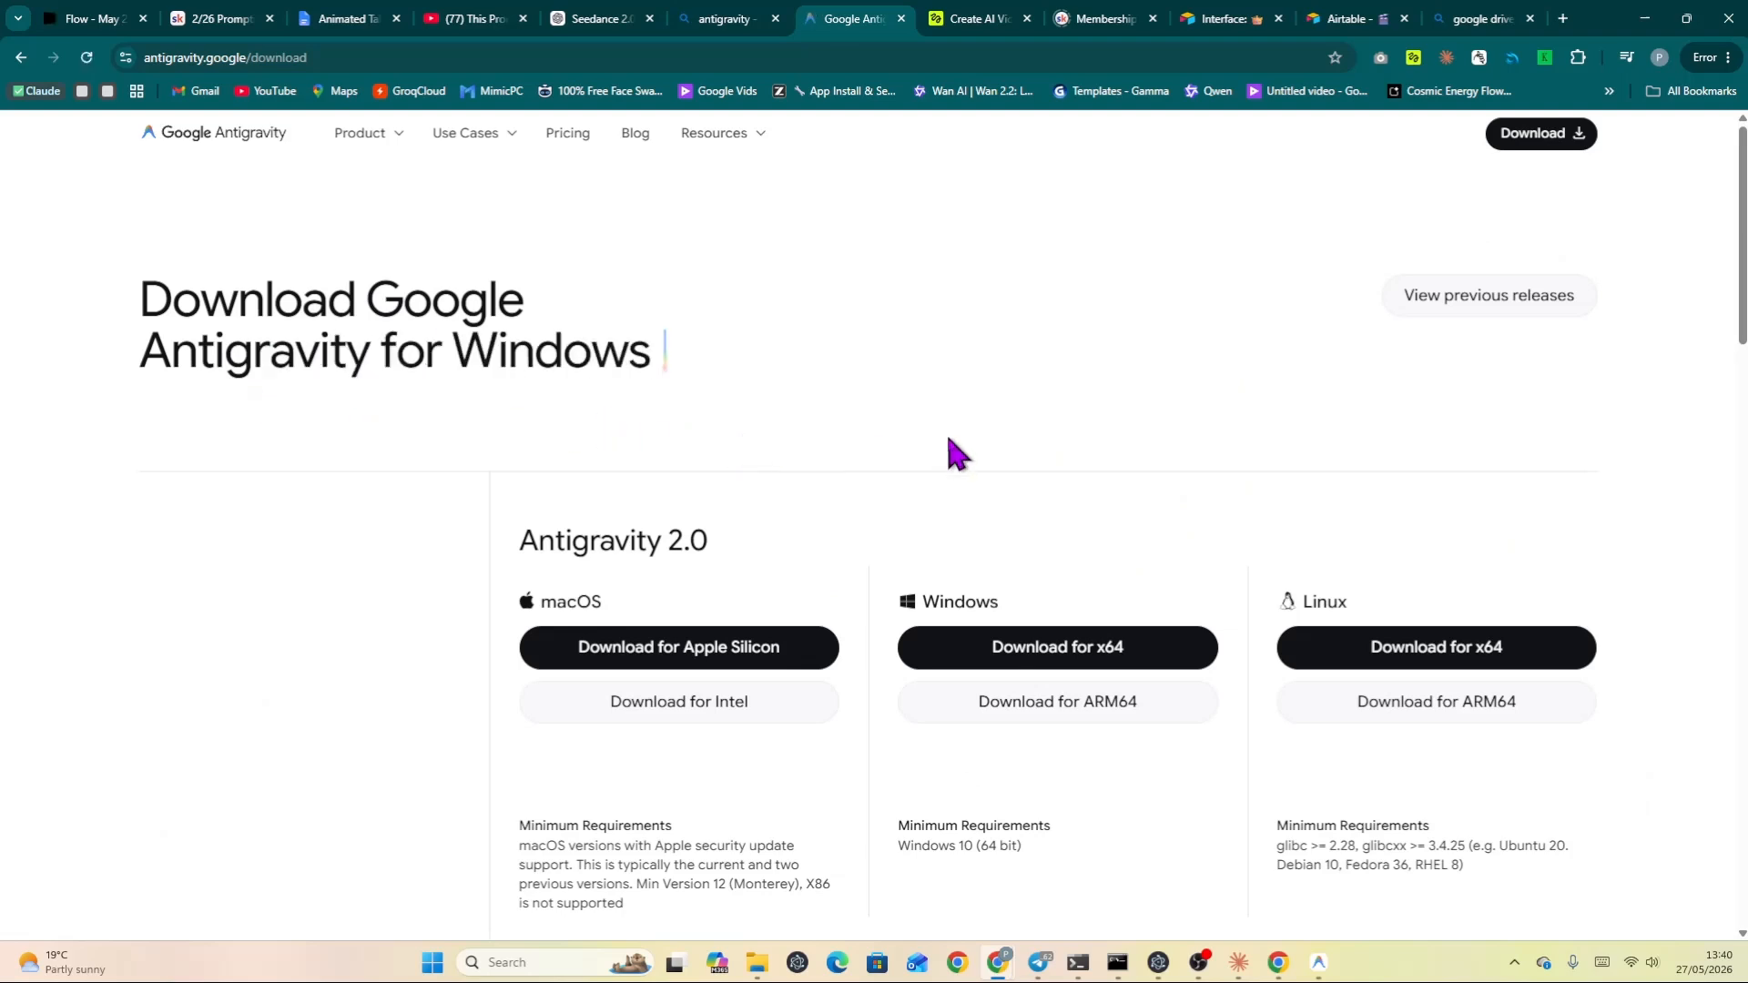
# Download the Antigravity IDE installer for Windows x64.
pyautogui.scroll(-2, 832, 582)
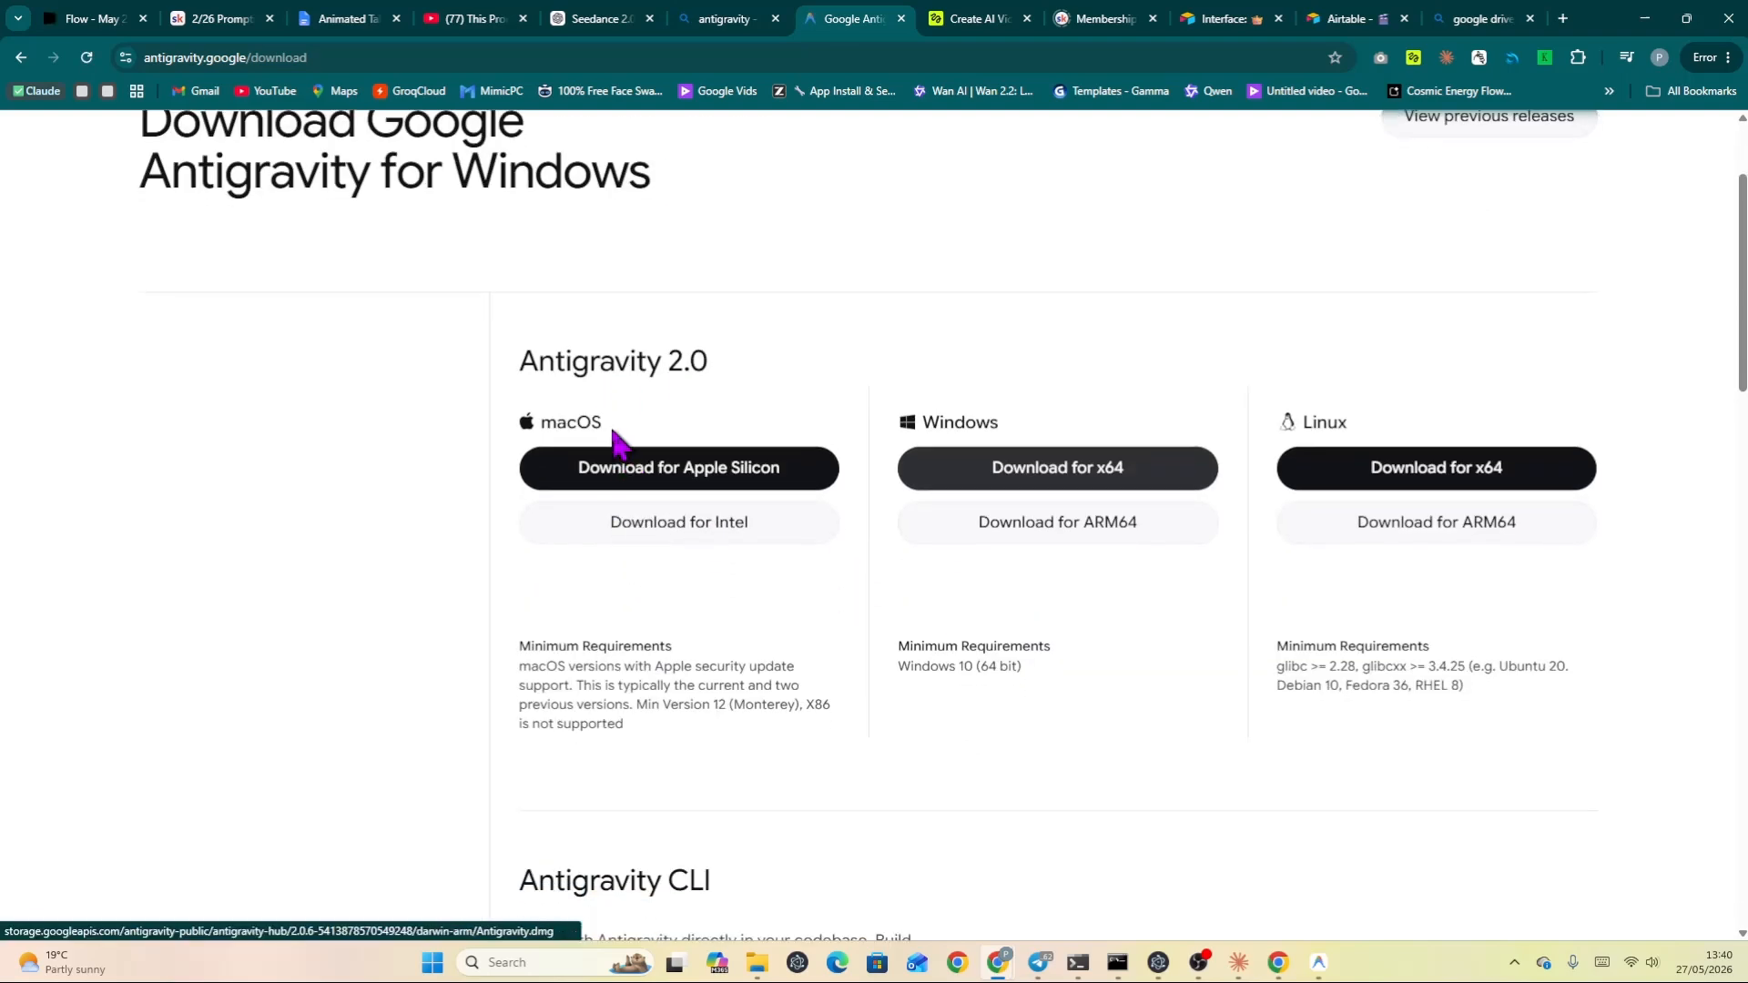
pyautogui.click(1059, 483)
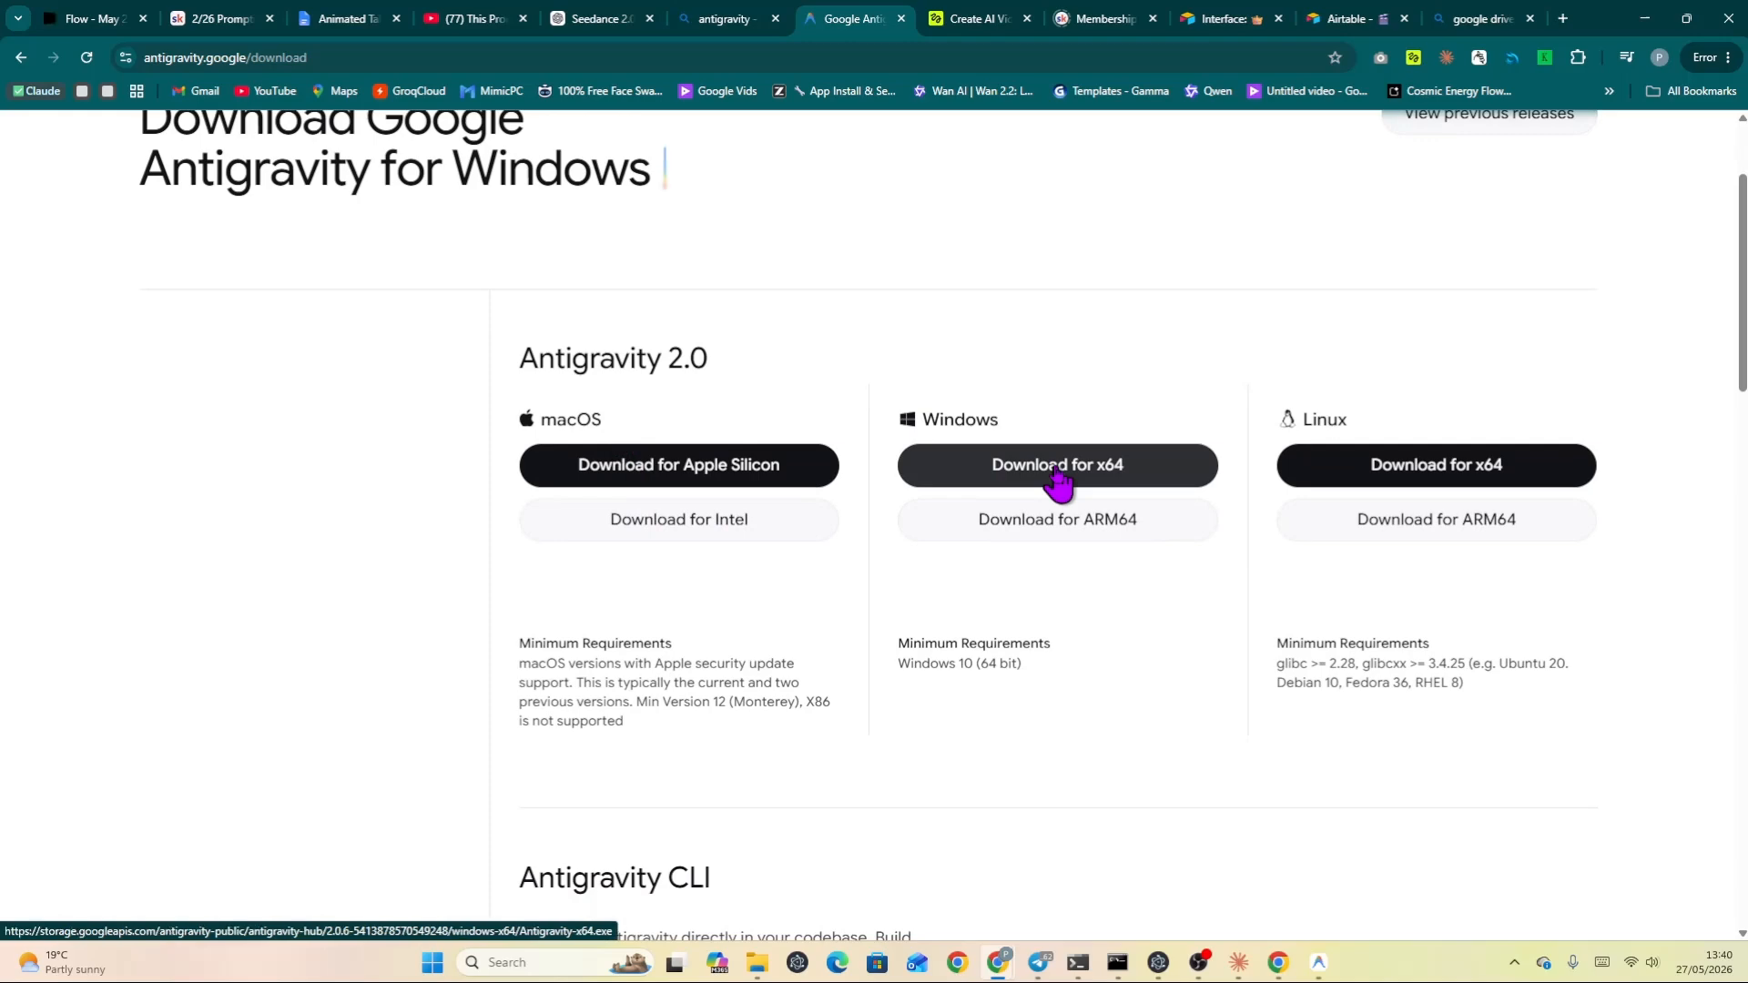
pyautogui.scroll(-8, 1056, 468)
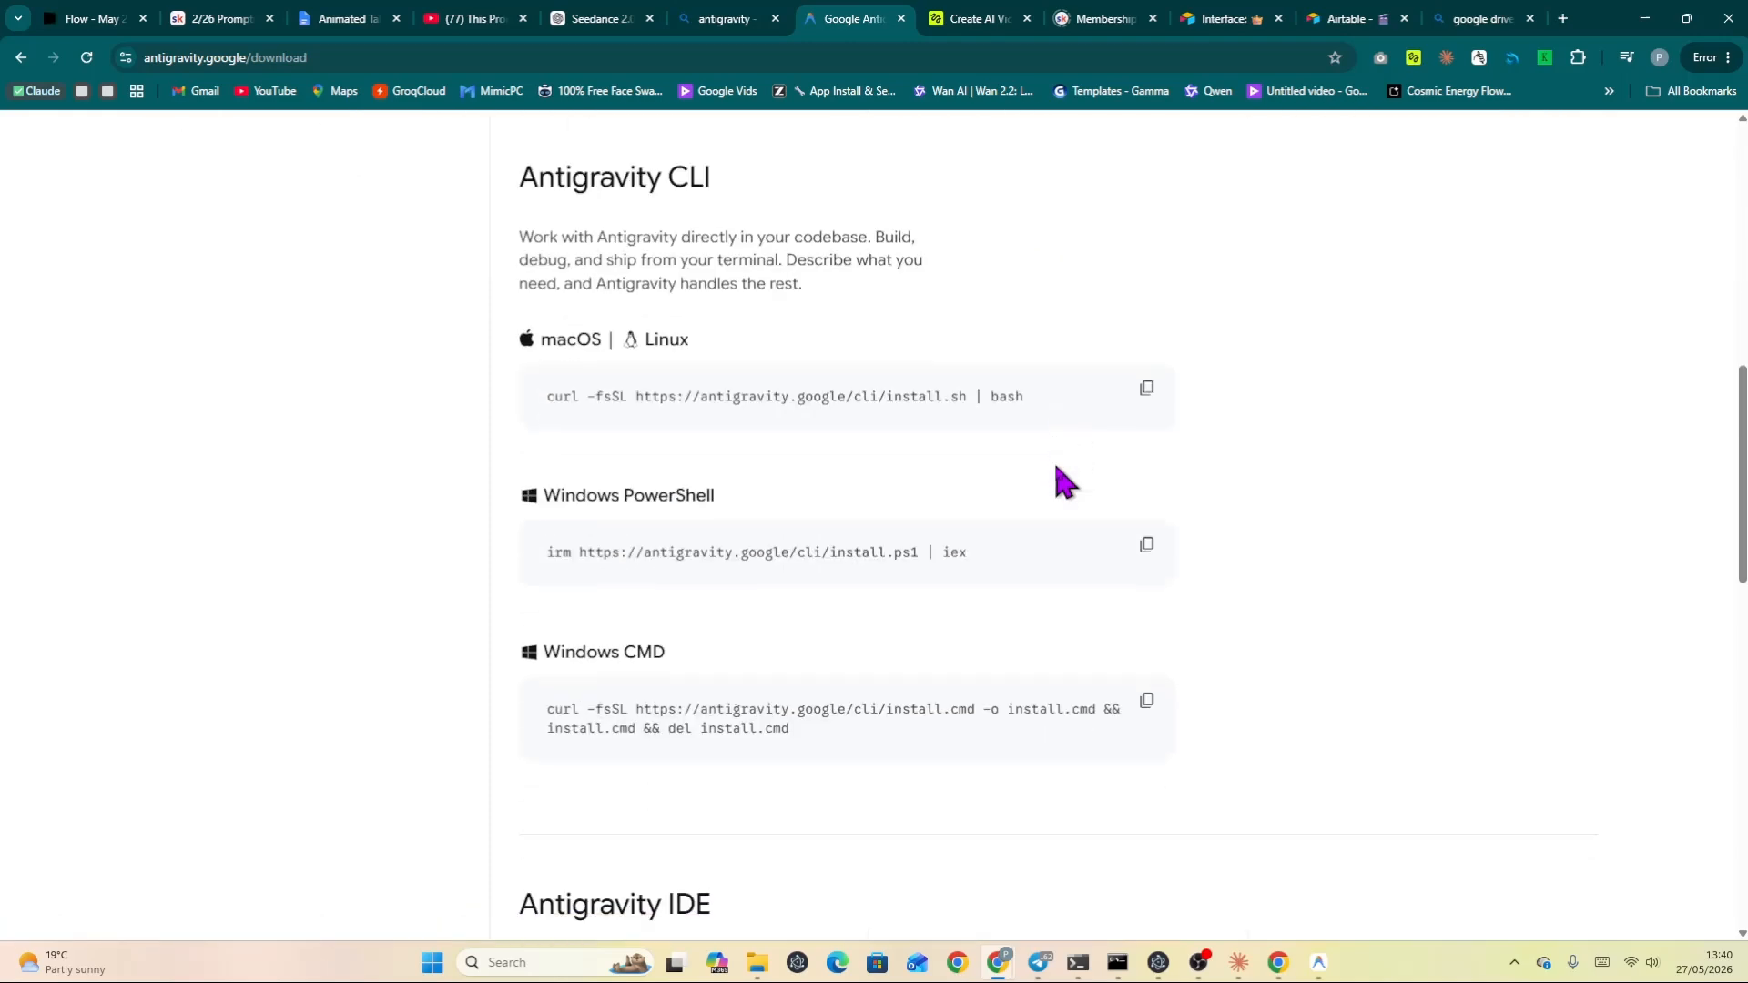
pyautogui.scroll(-5, 1084, 535)
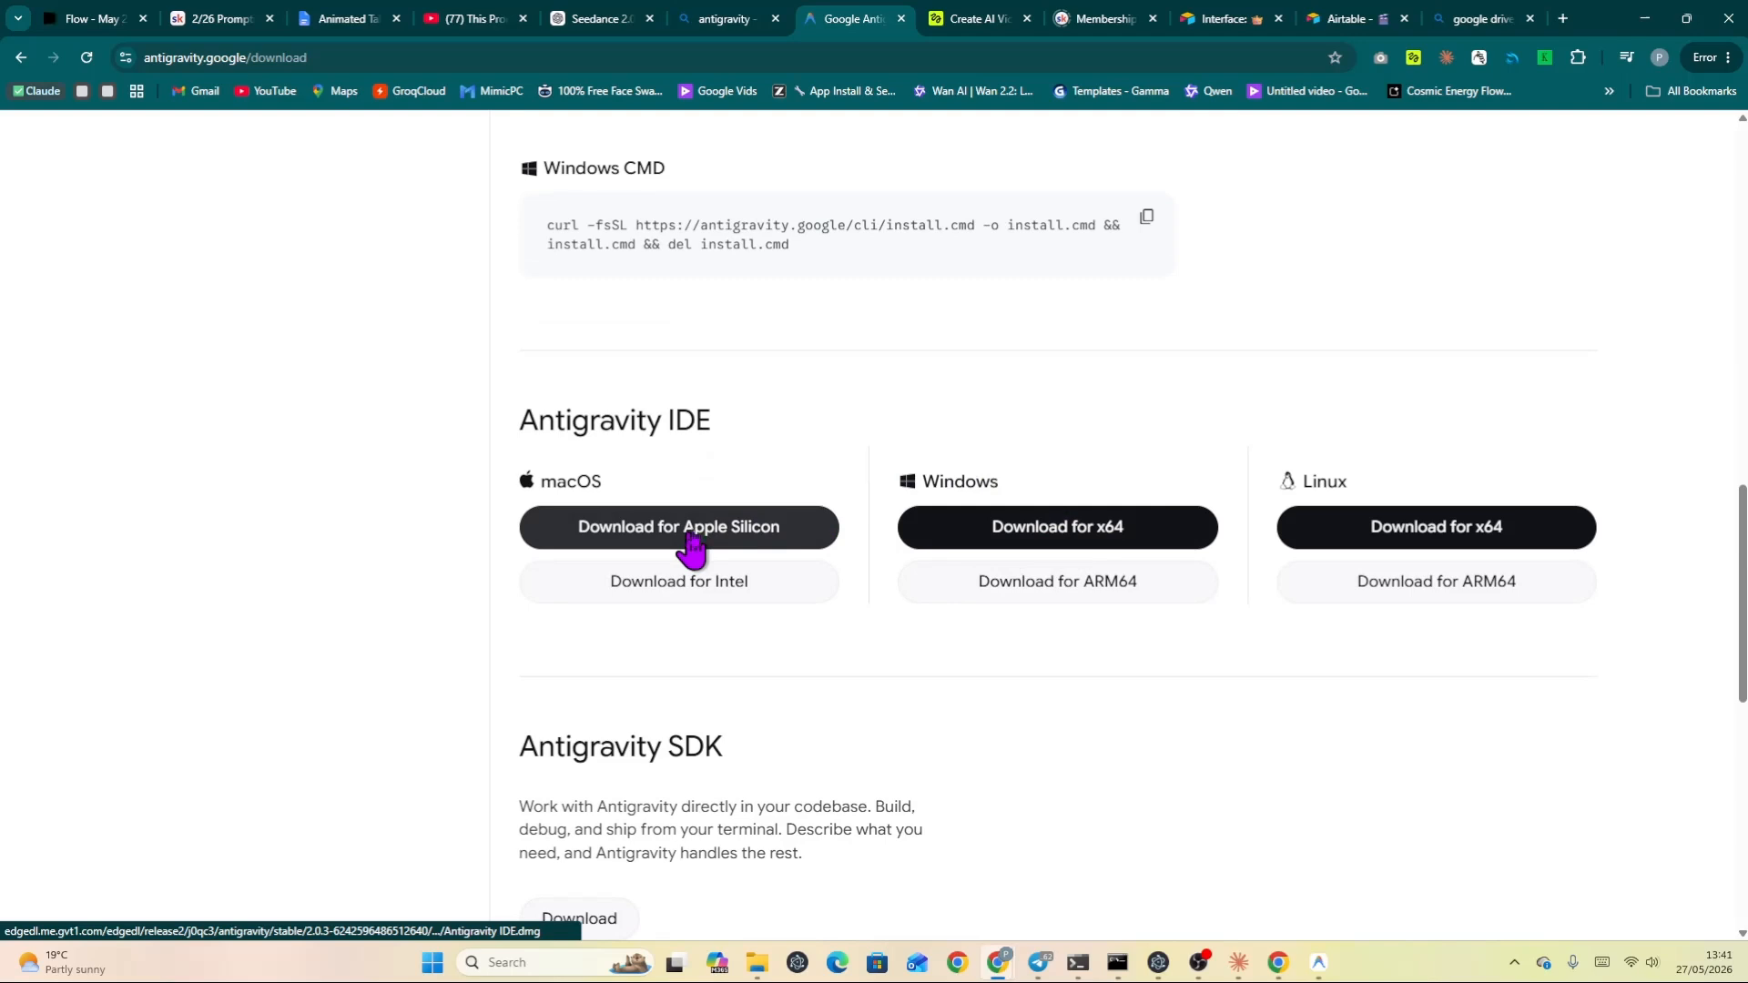
pyautogui.click(1086, 537)
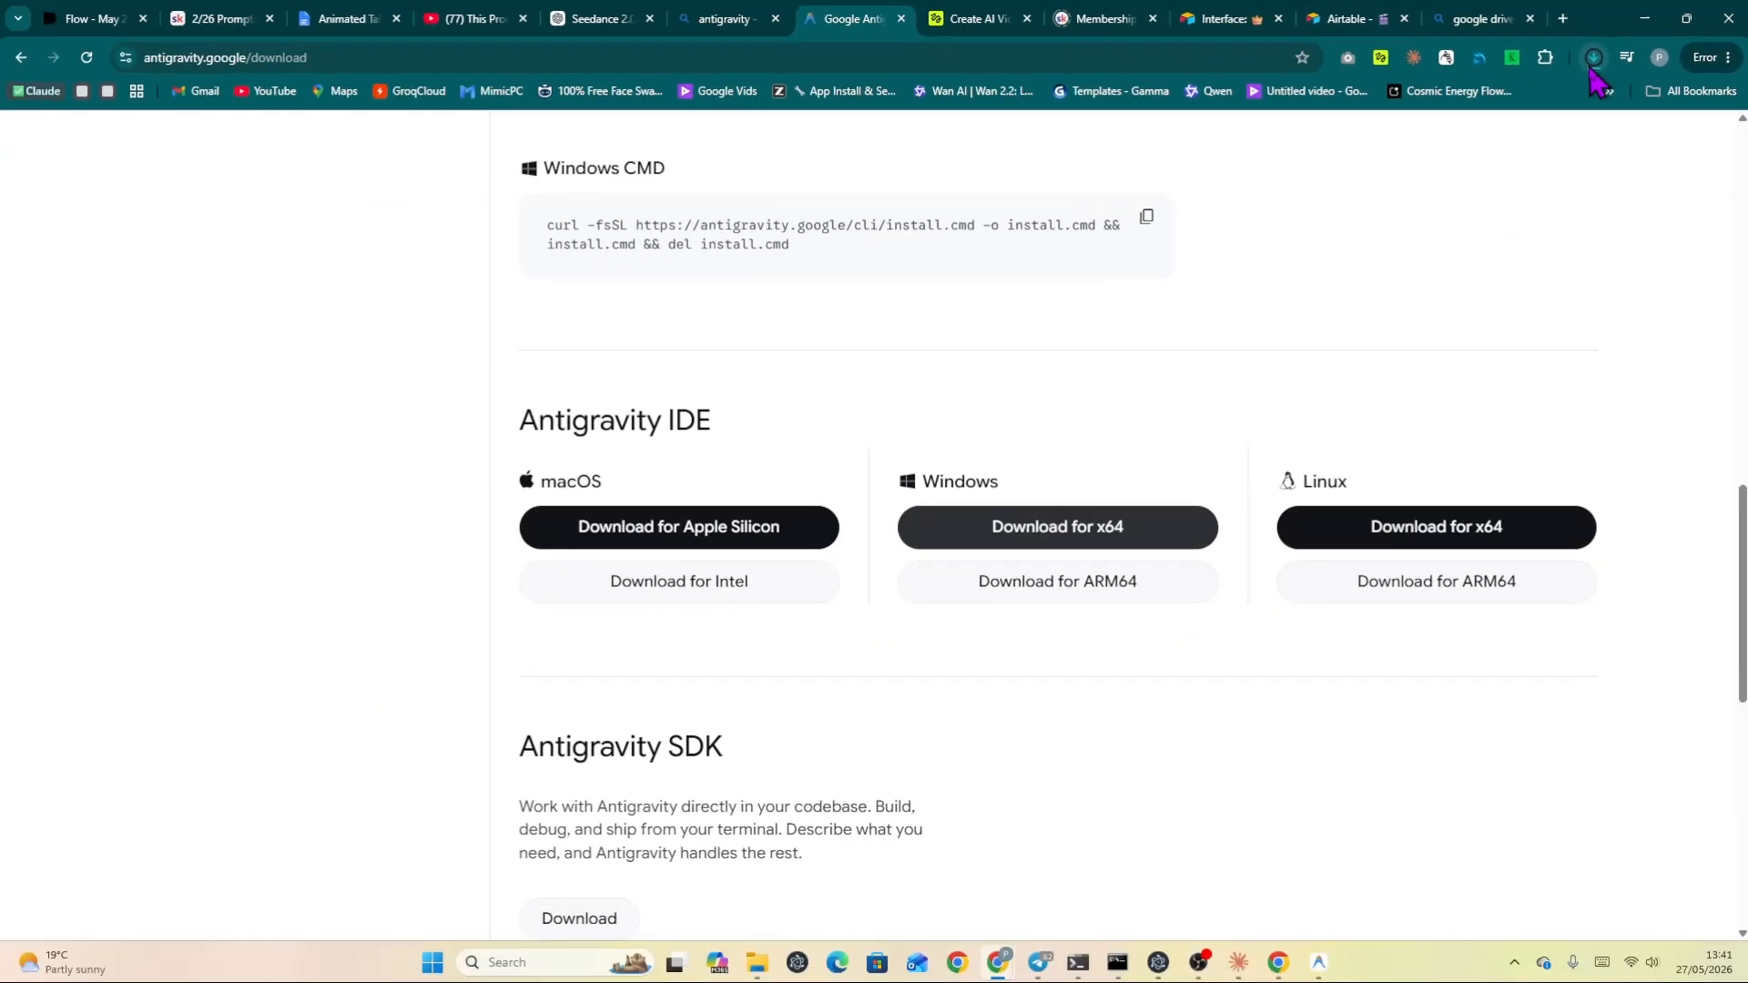
# Run the downloaded Antigravity IDE.exe installer and accept the license agreement.
pyautogui.click(1591, 62)
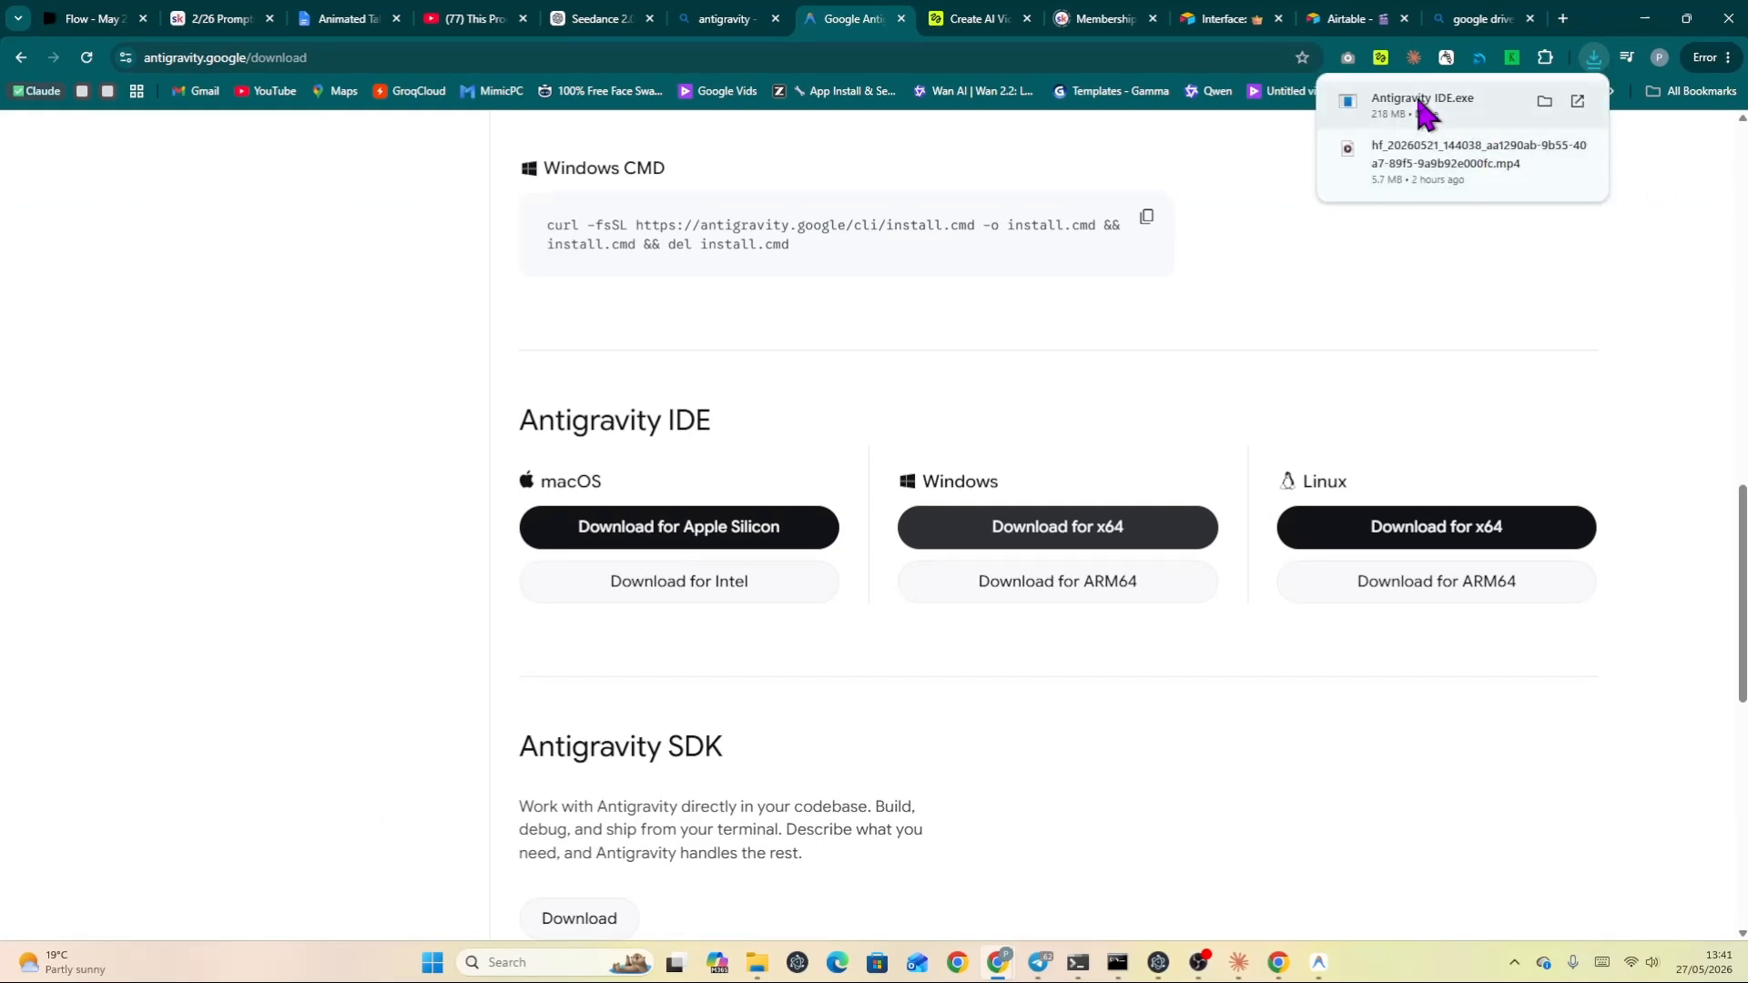
pyautogui.click(1426, 105)
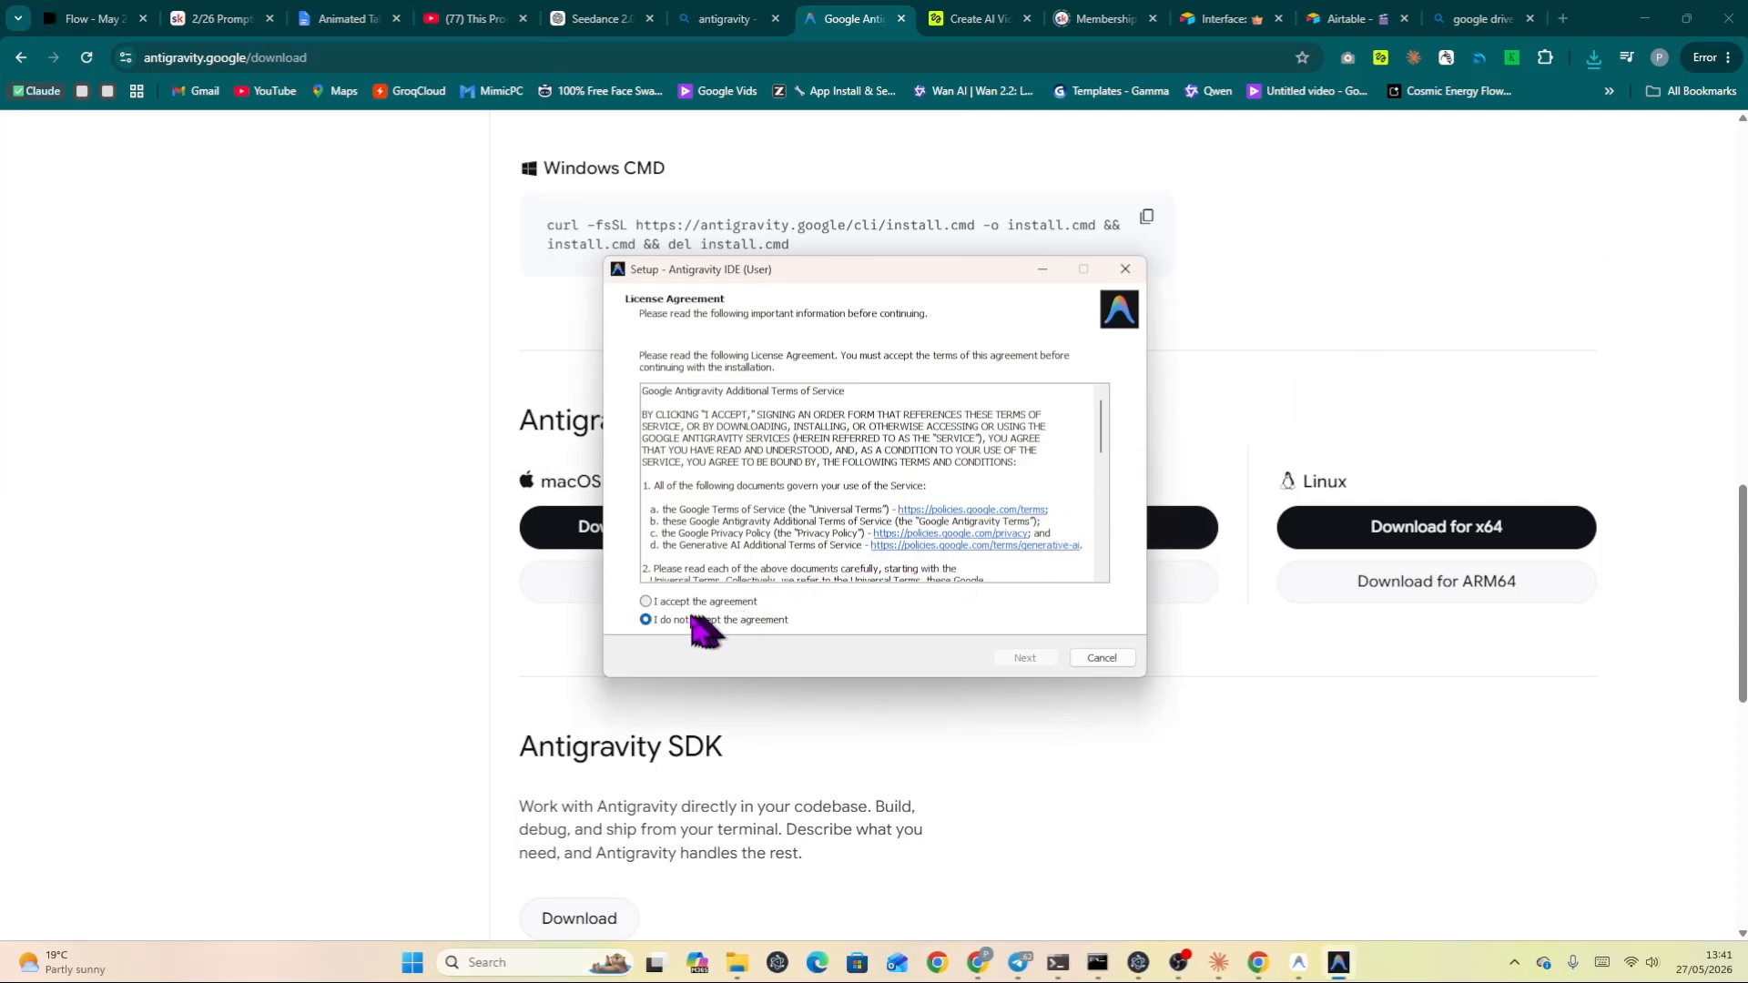
pyautogui.click(645, 601)
pyautogui.click(1018, 659)
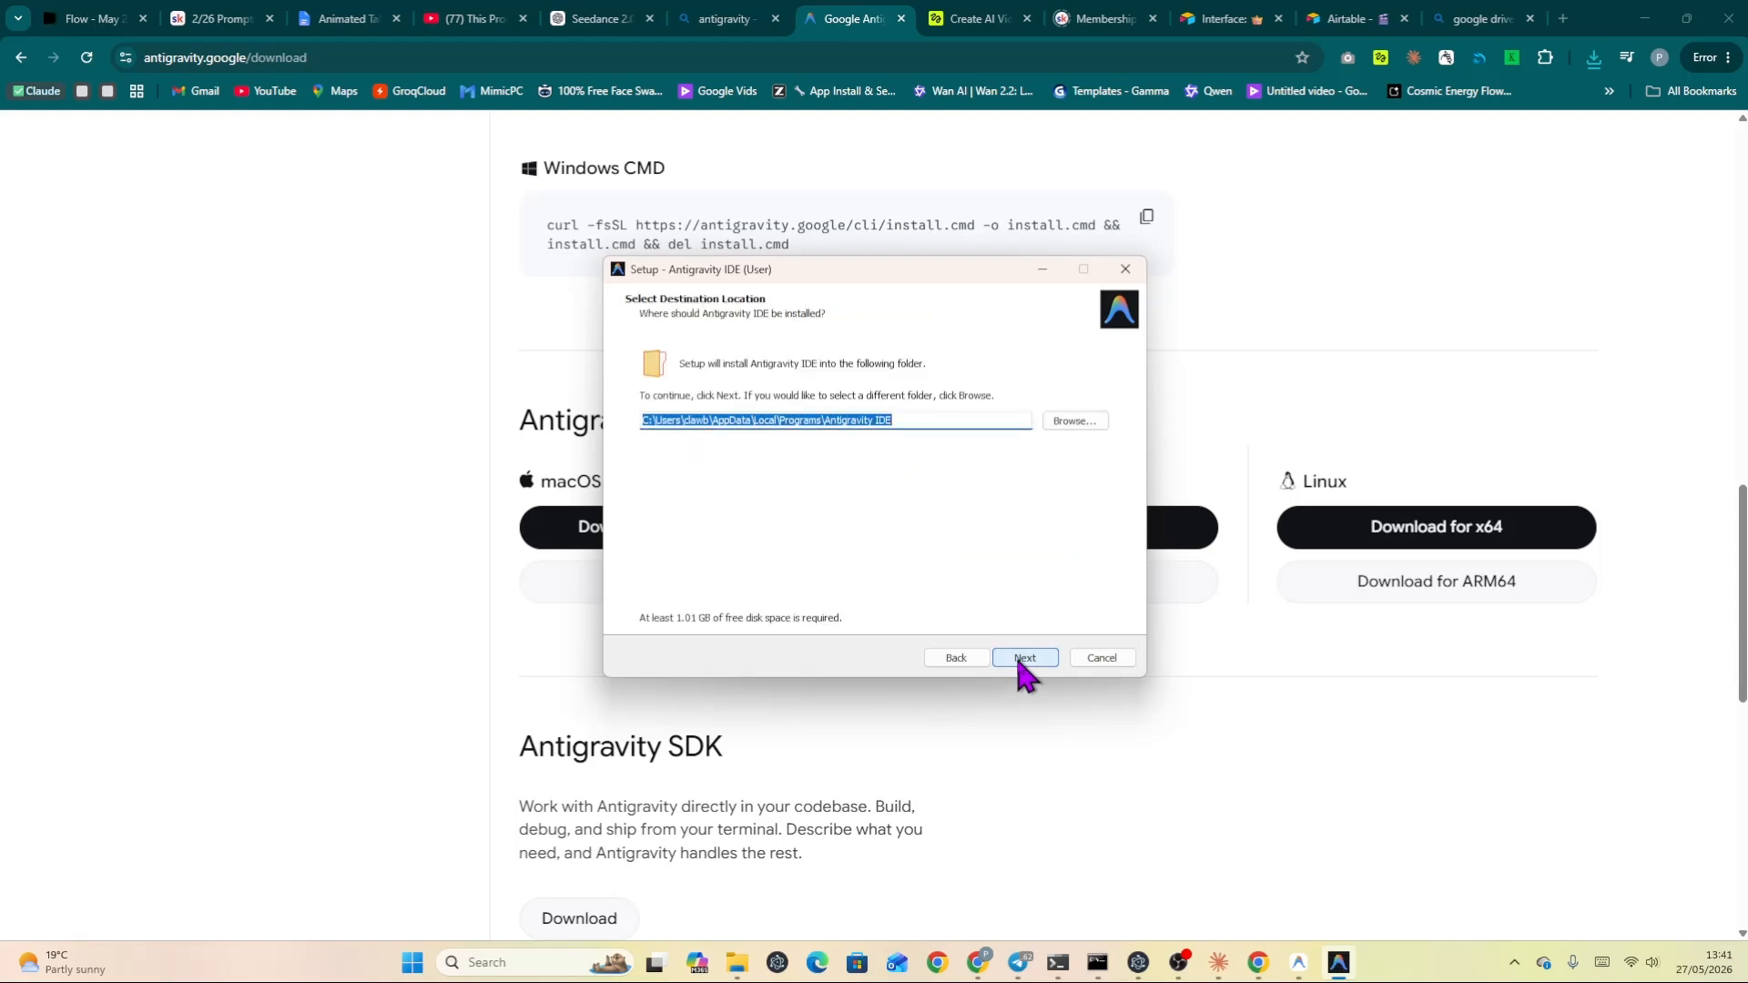
# Keep the default install folder, enable a desktop icon, install, and finish setup with Antigravity IDE launching.
pyautogui.click(1017, 660)
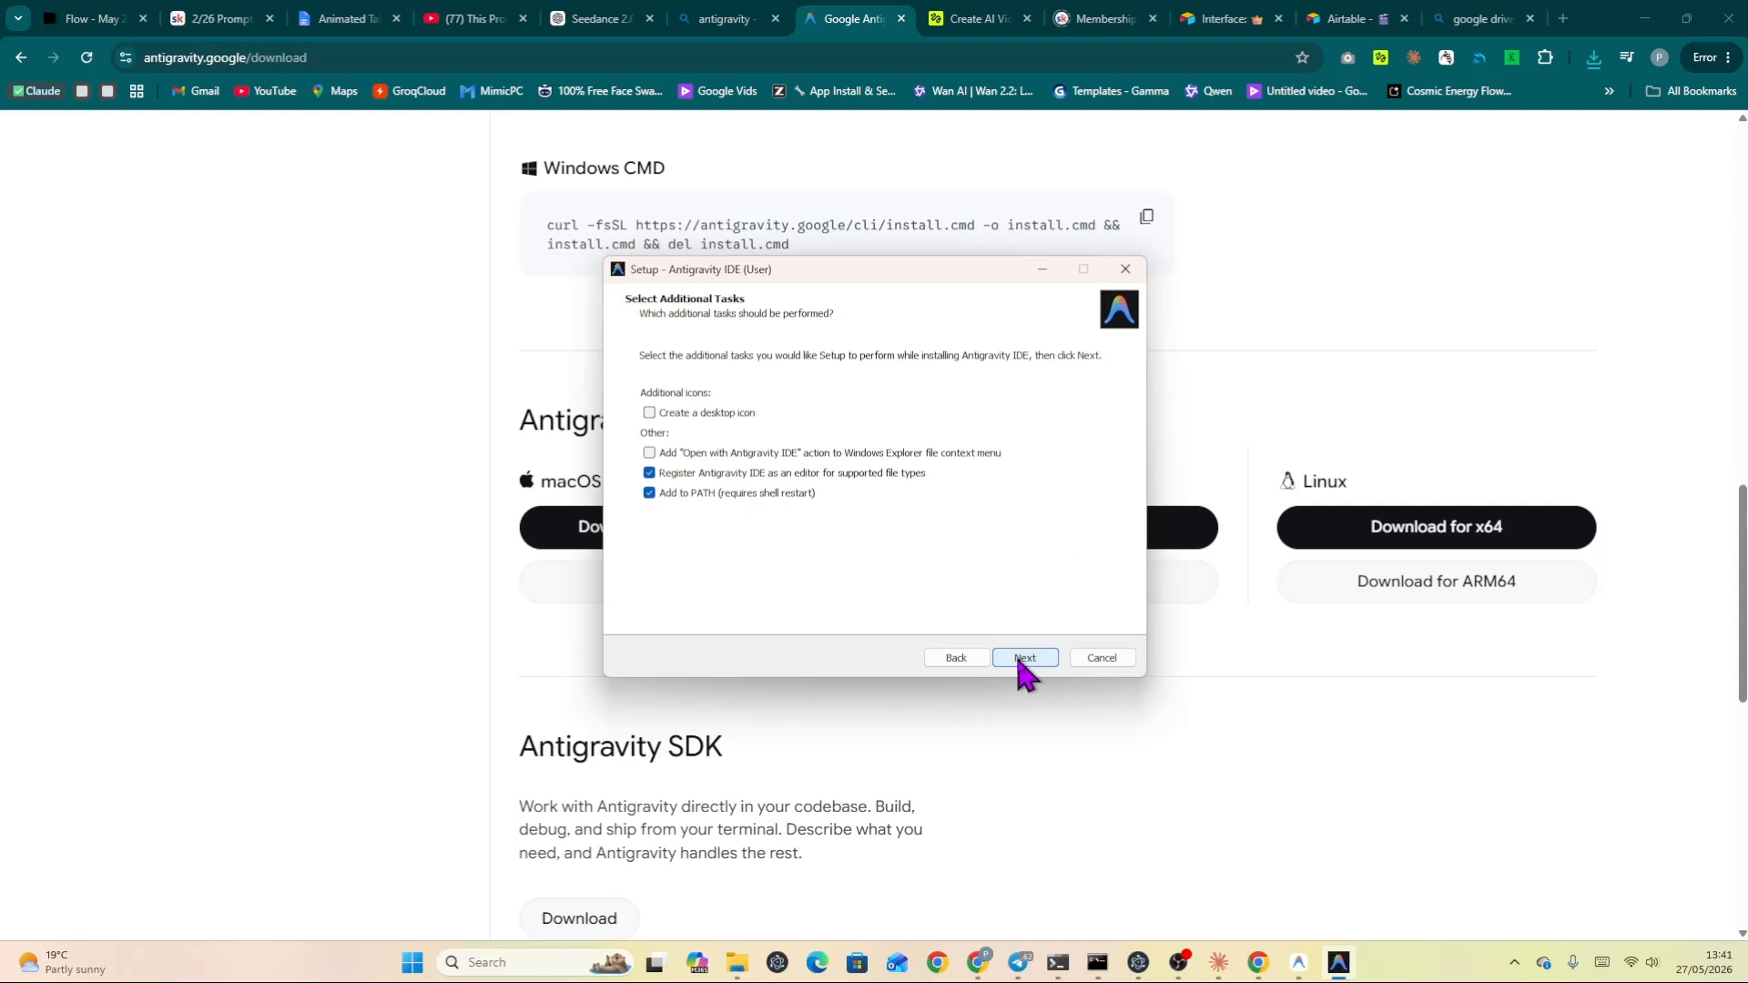
pyautogui.click(649, 412)
pyautogui.click(1021, 661)
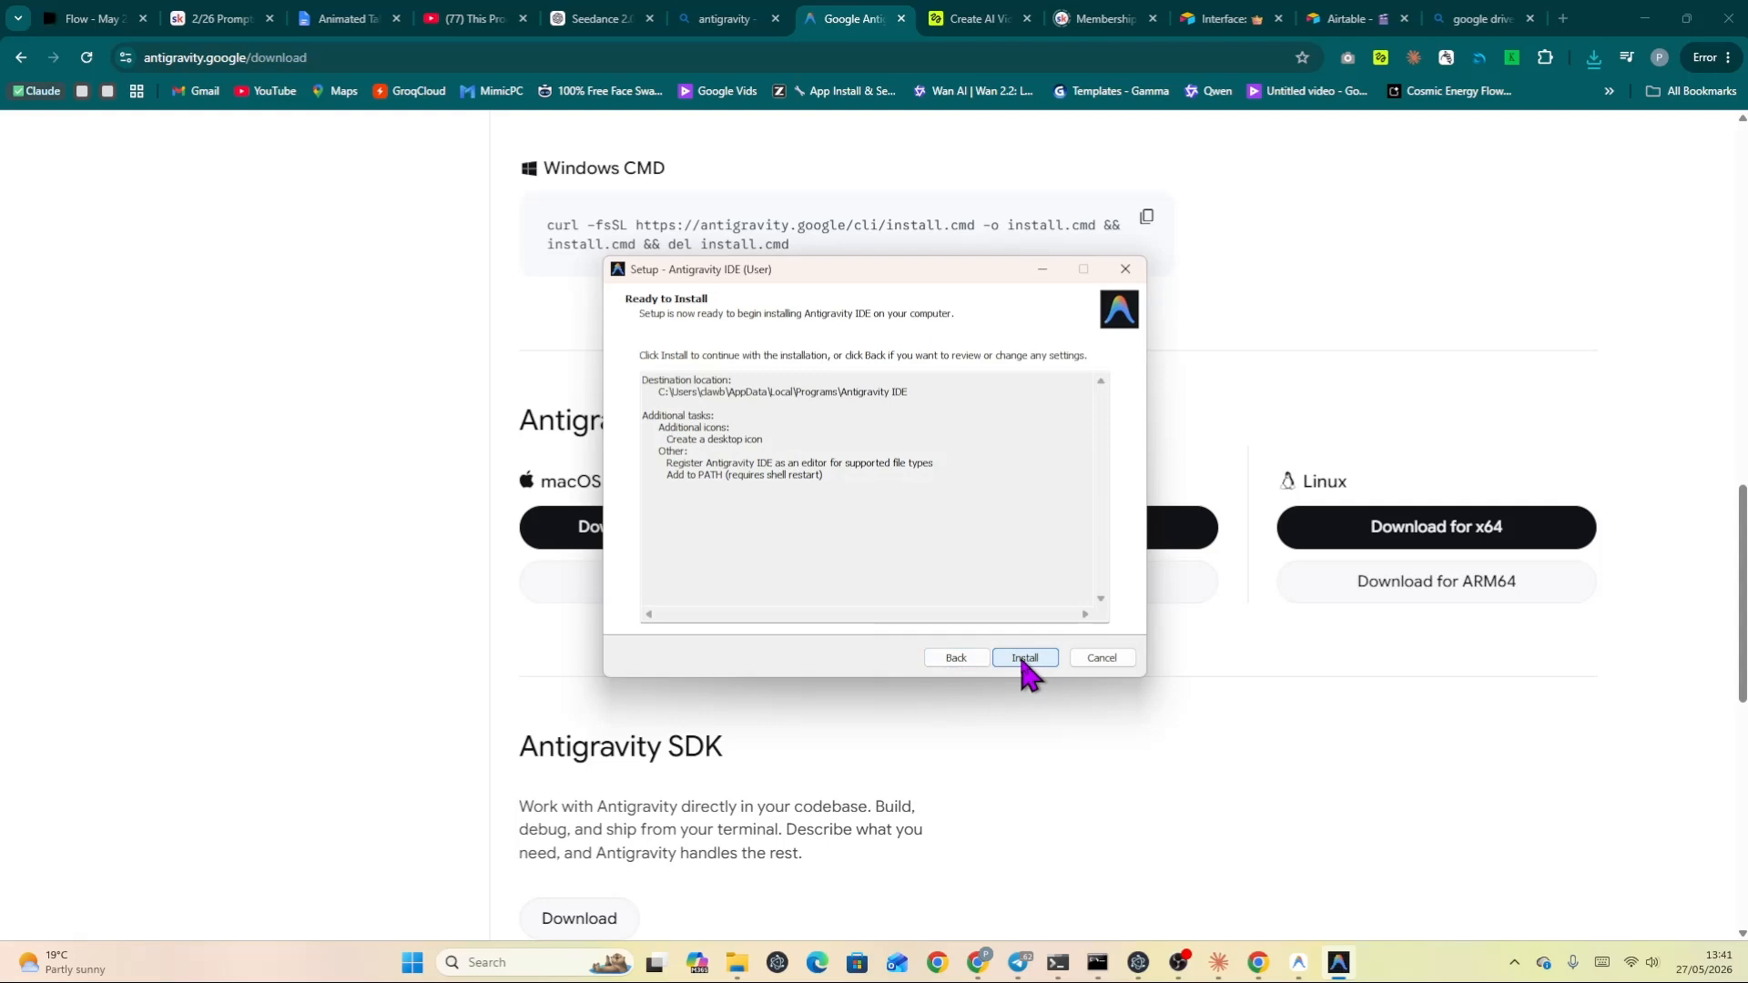
pyautogui.click(1021, 660)
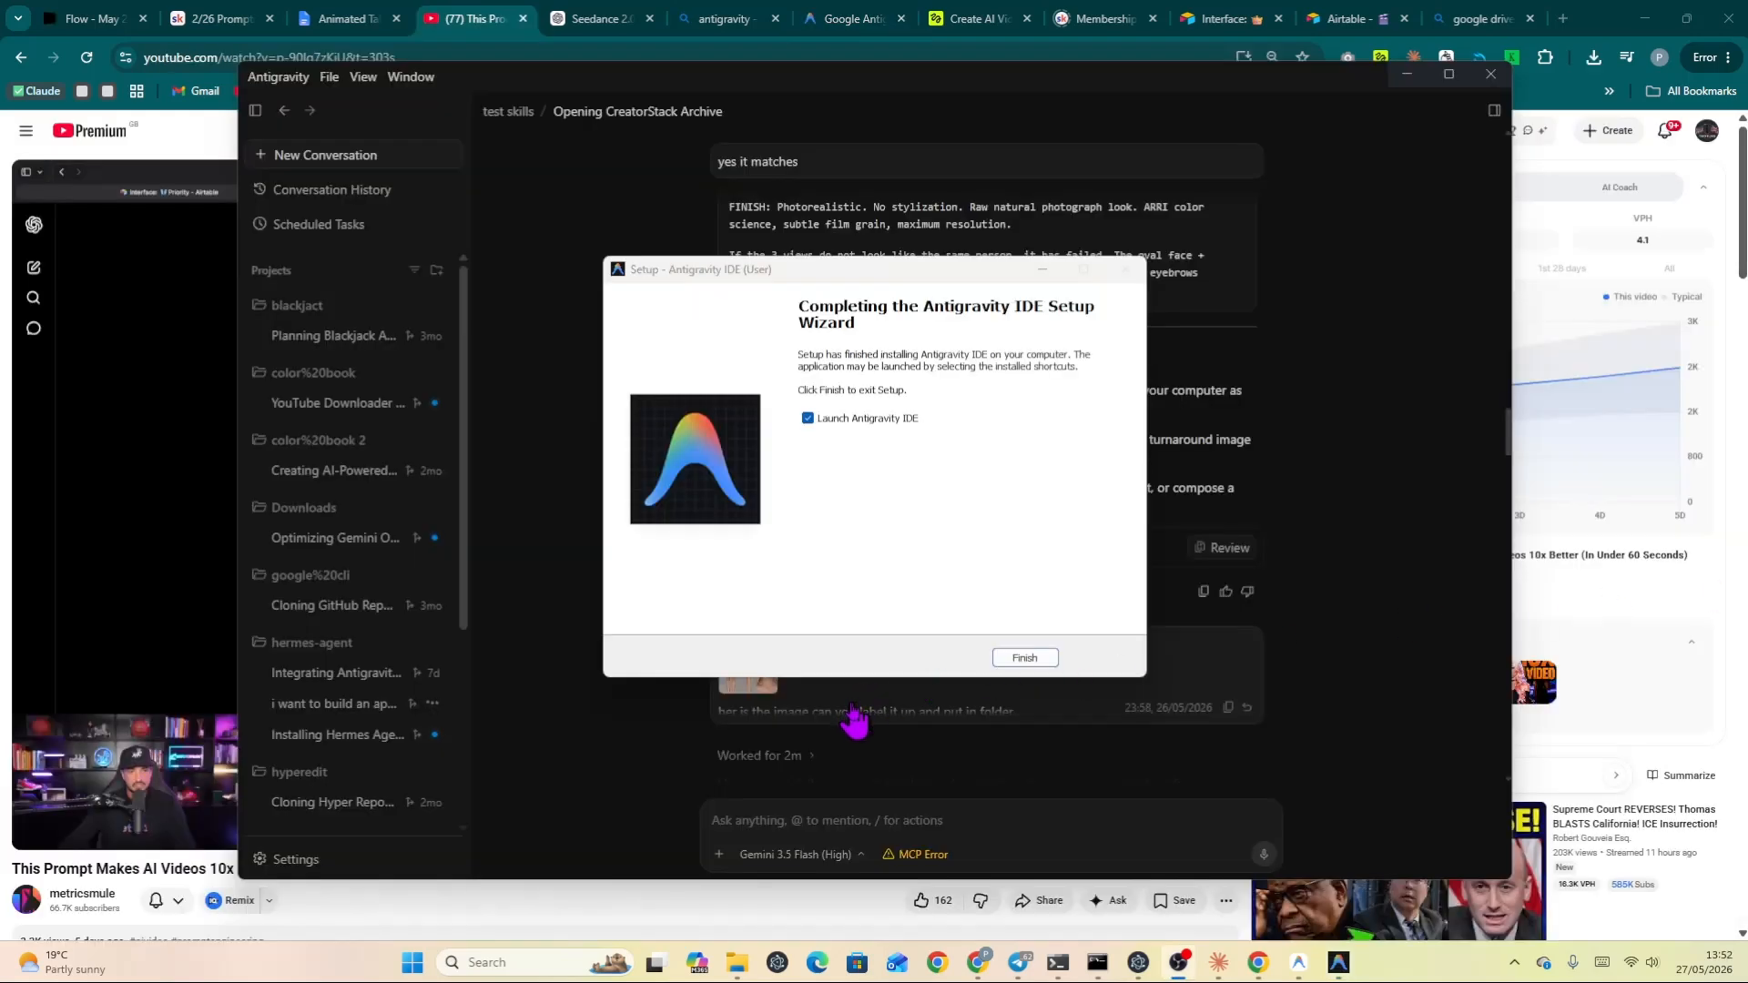
pyautogui.click(1025, 659)
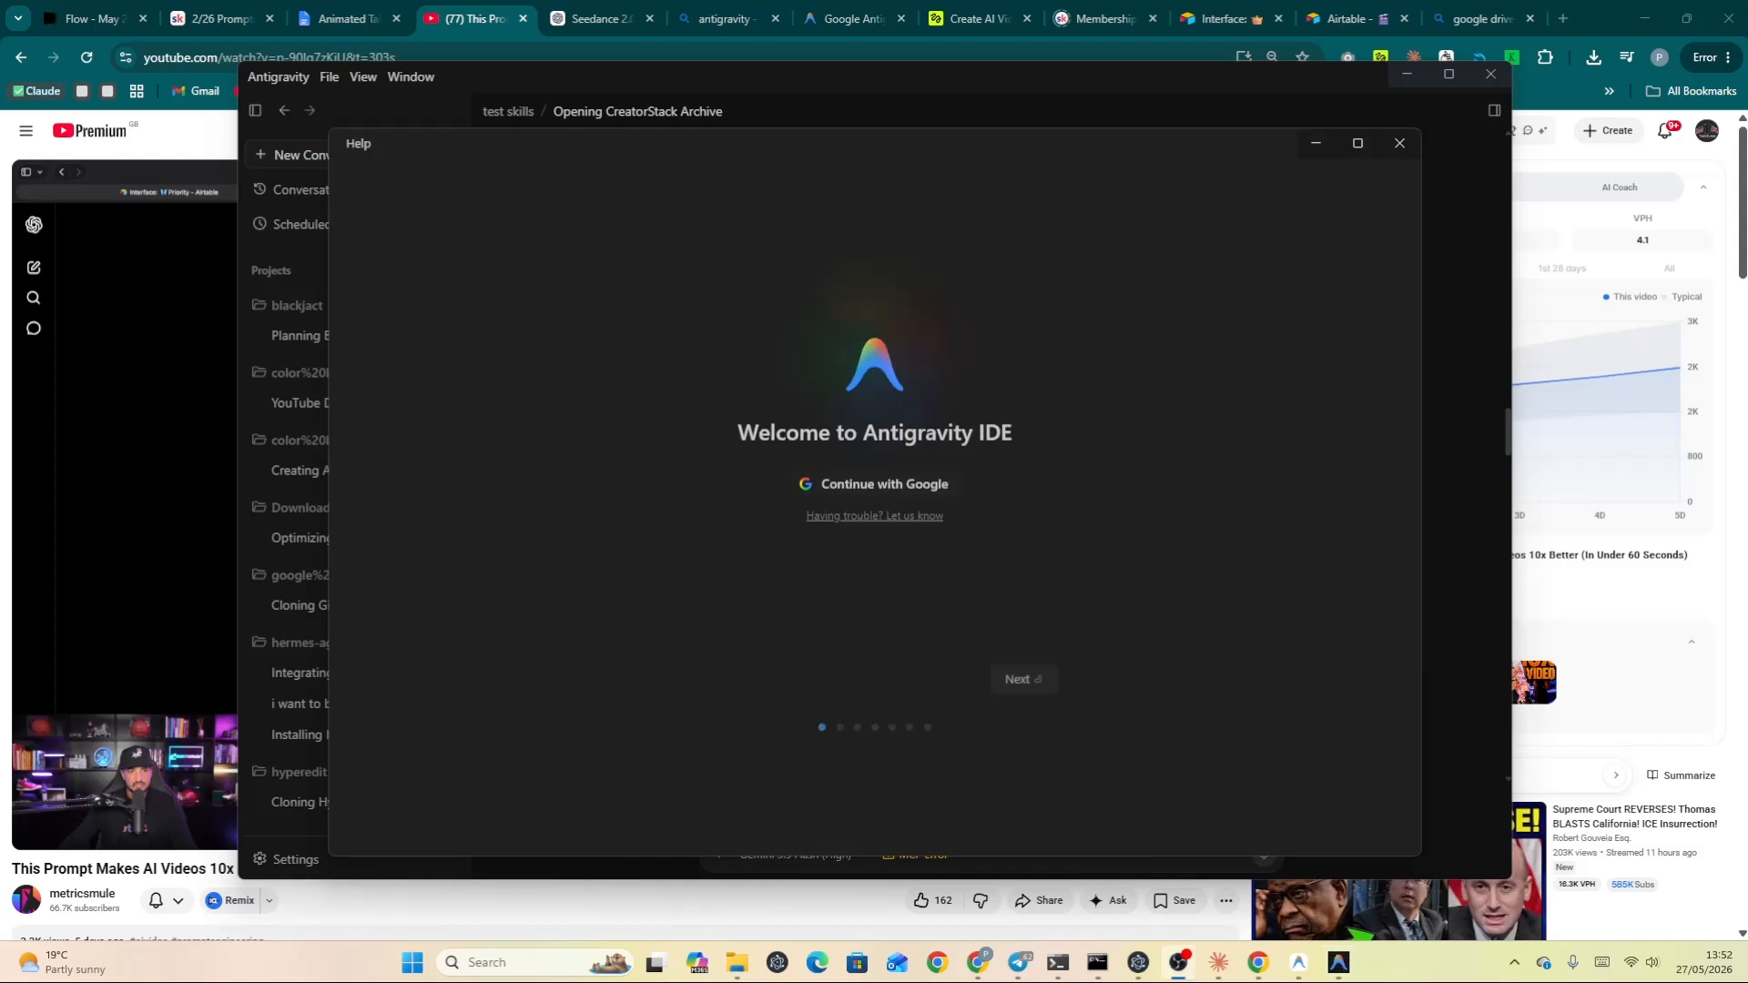
# Sign in to Antigravity IDE with Google using the first listed account.
pyautogui.click(846, 492)
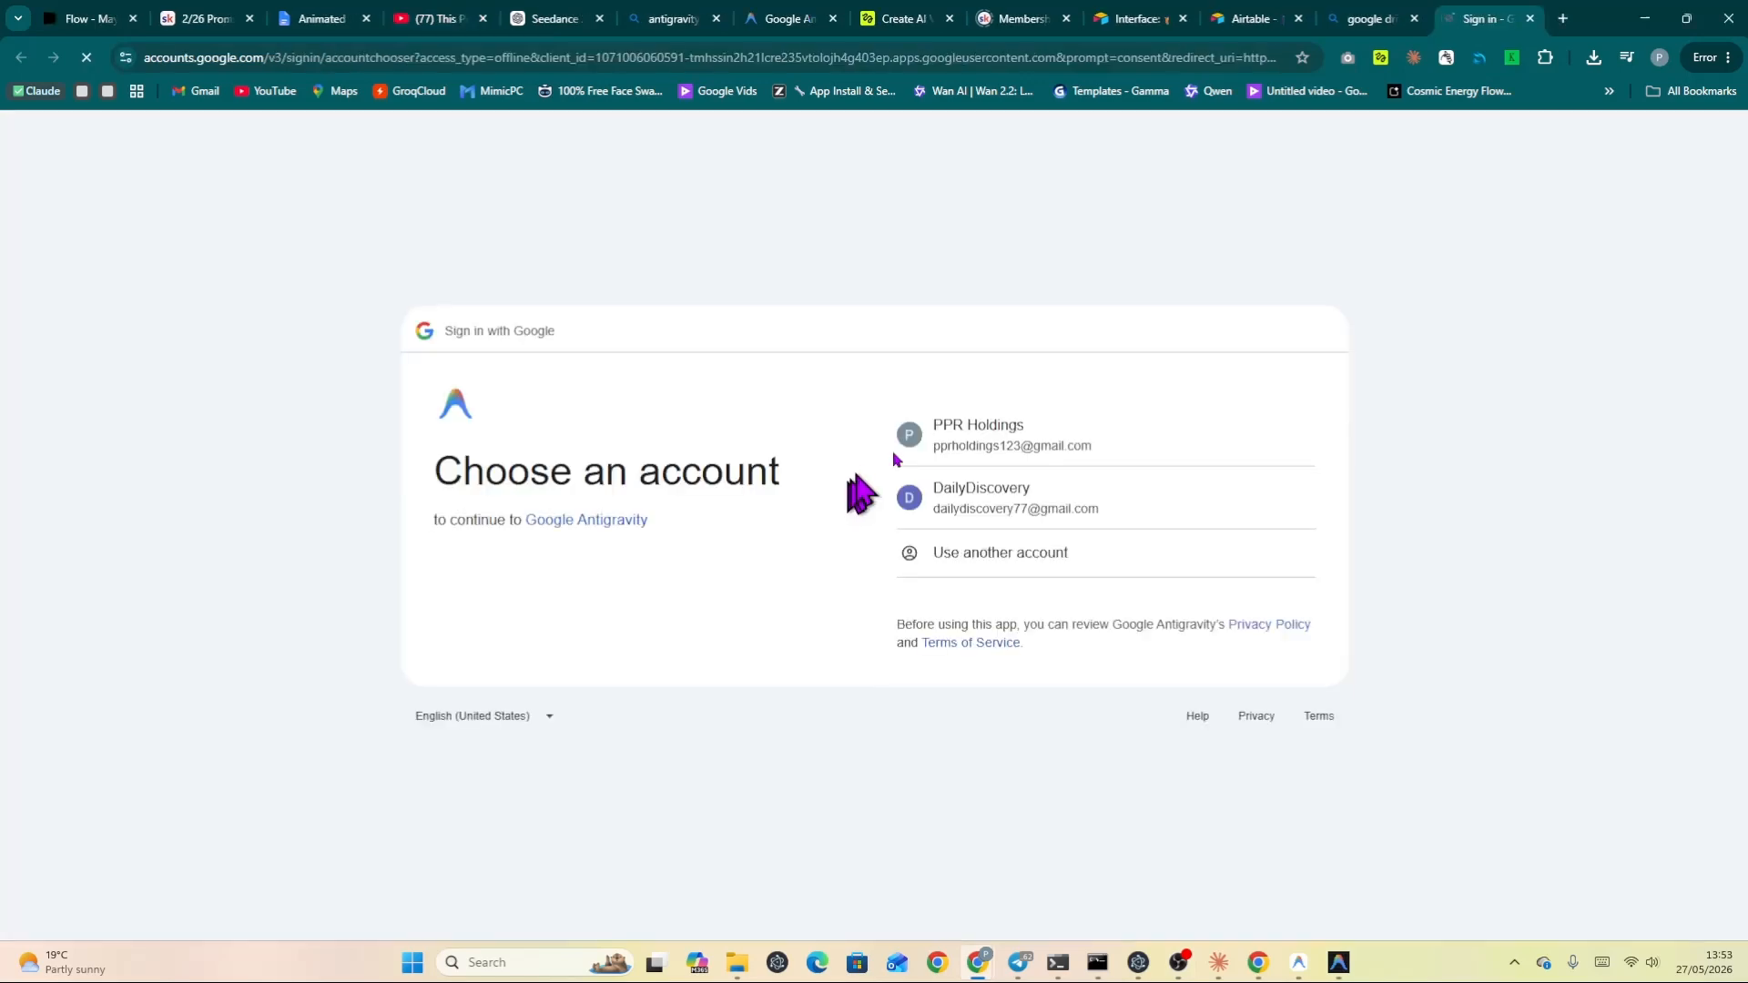
pyautogui.click(949, 449)
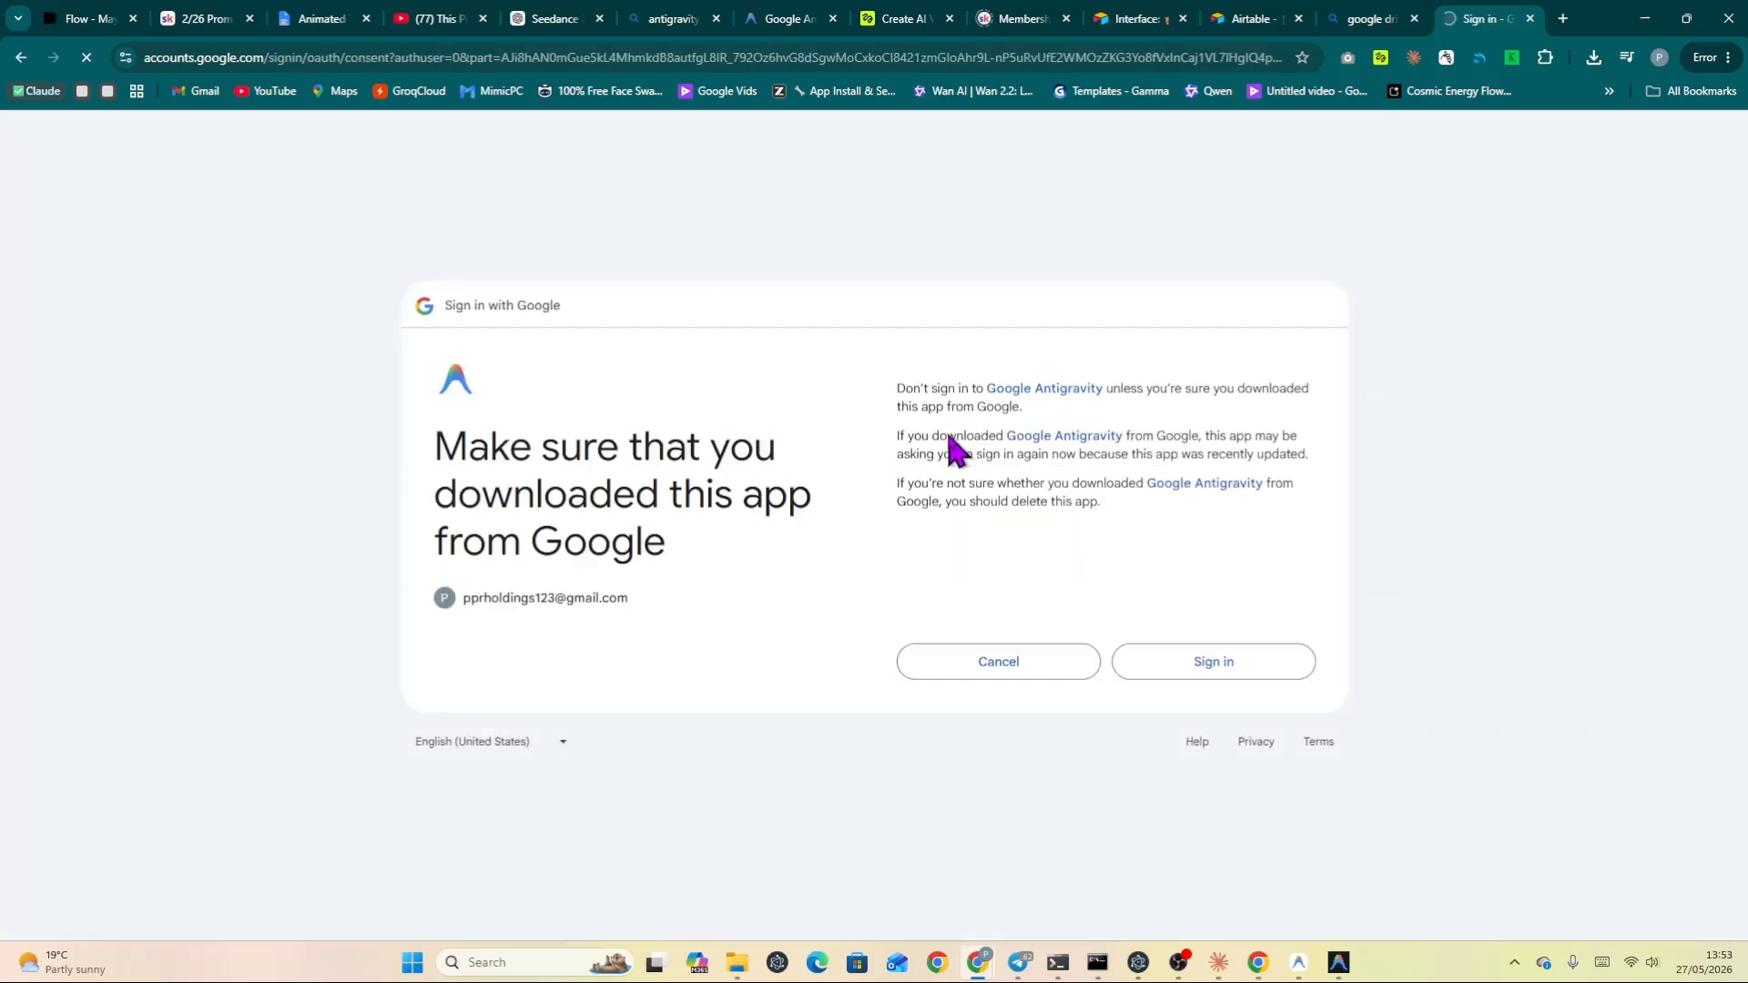
pyautogui.click(1146, 661)
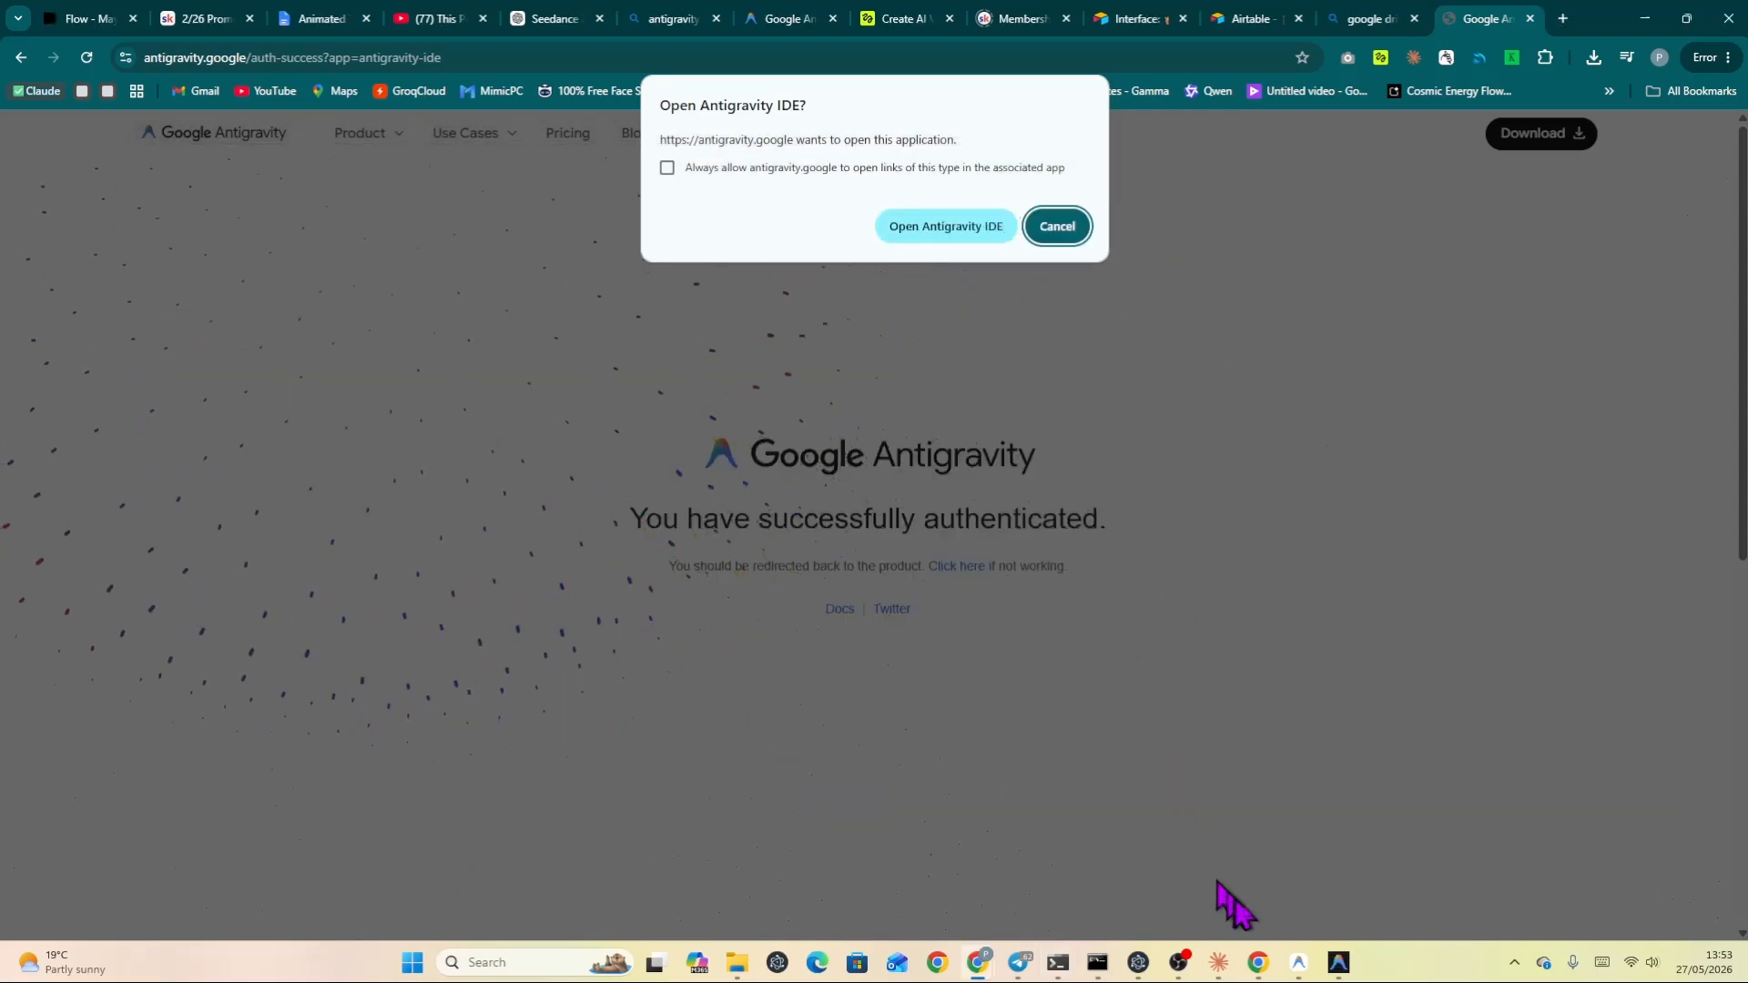
# Tick the option to always allow antigravity.google to open links in the associated app, then dismiss the browser's open-app prompt.
pyautogui.click(1339, 965)
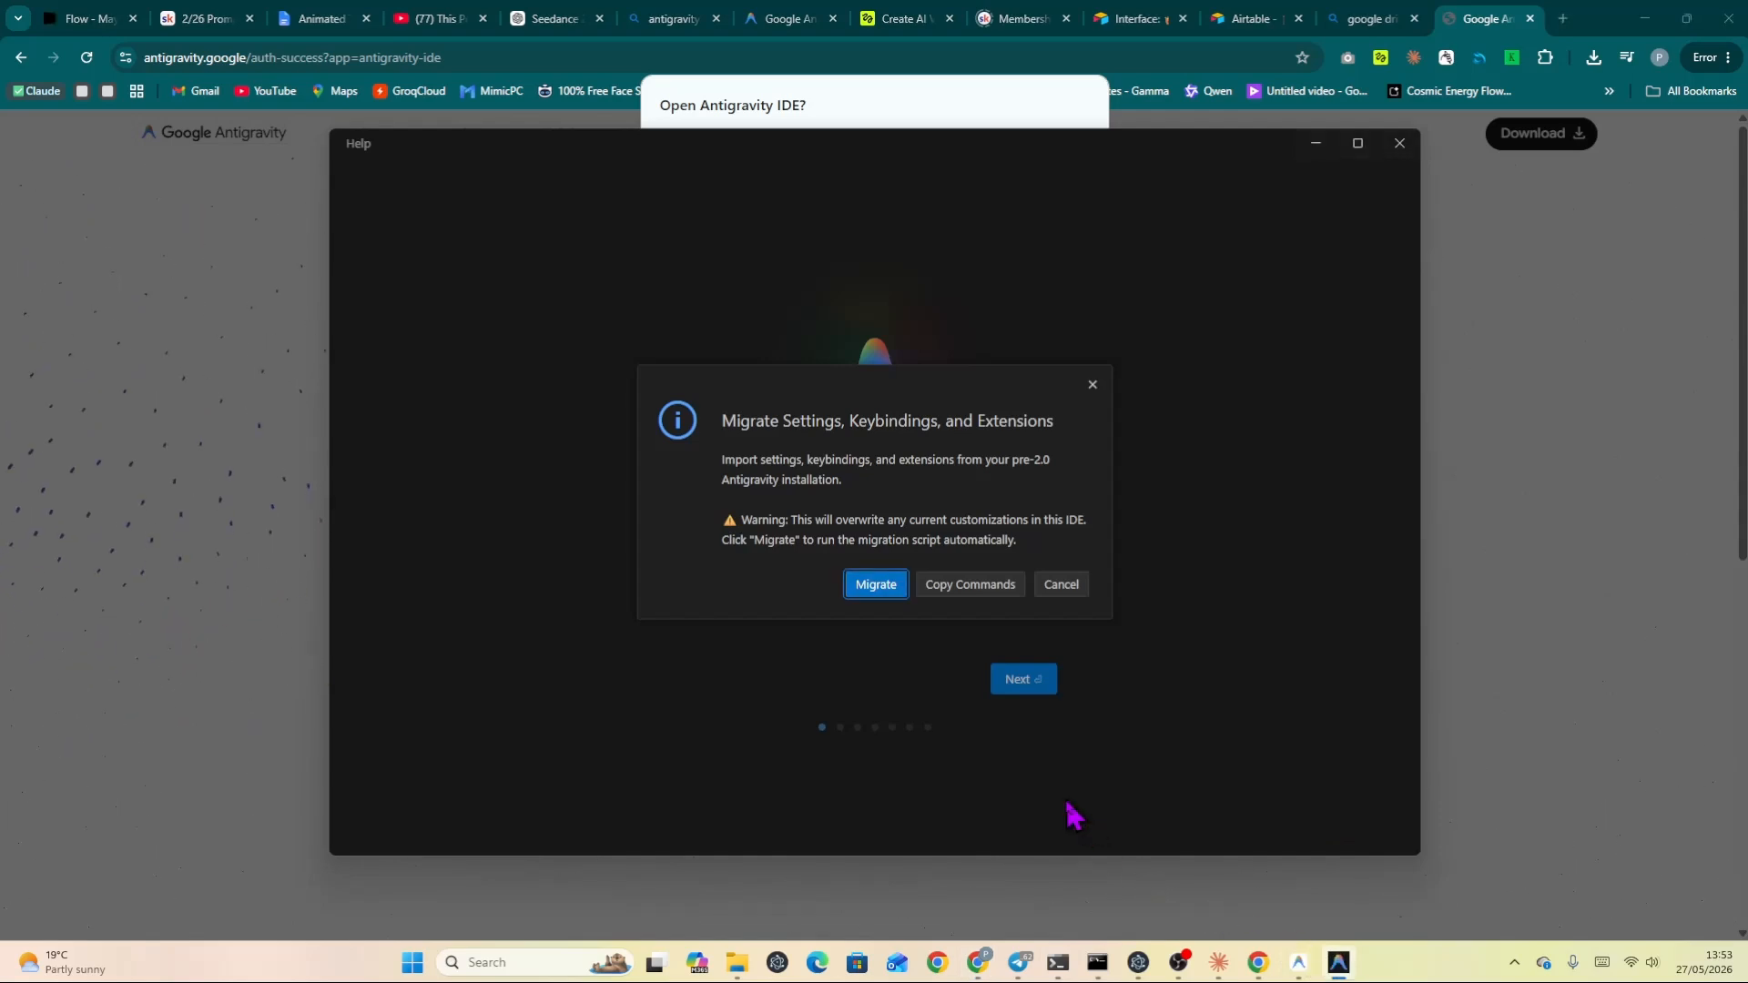
pyautogui.click(920, 105)
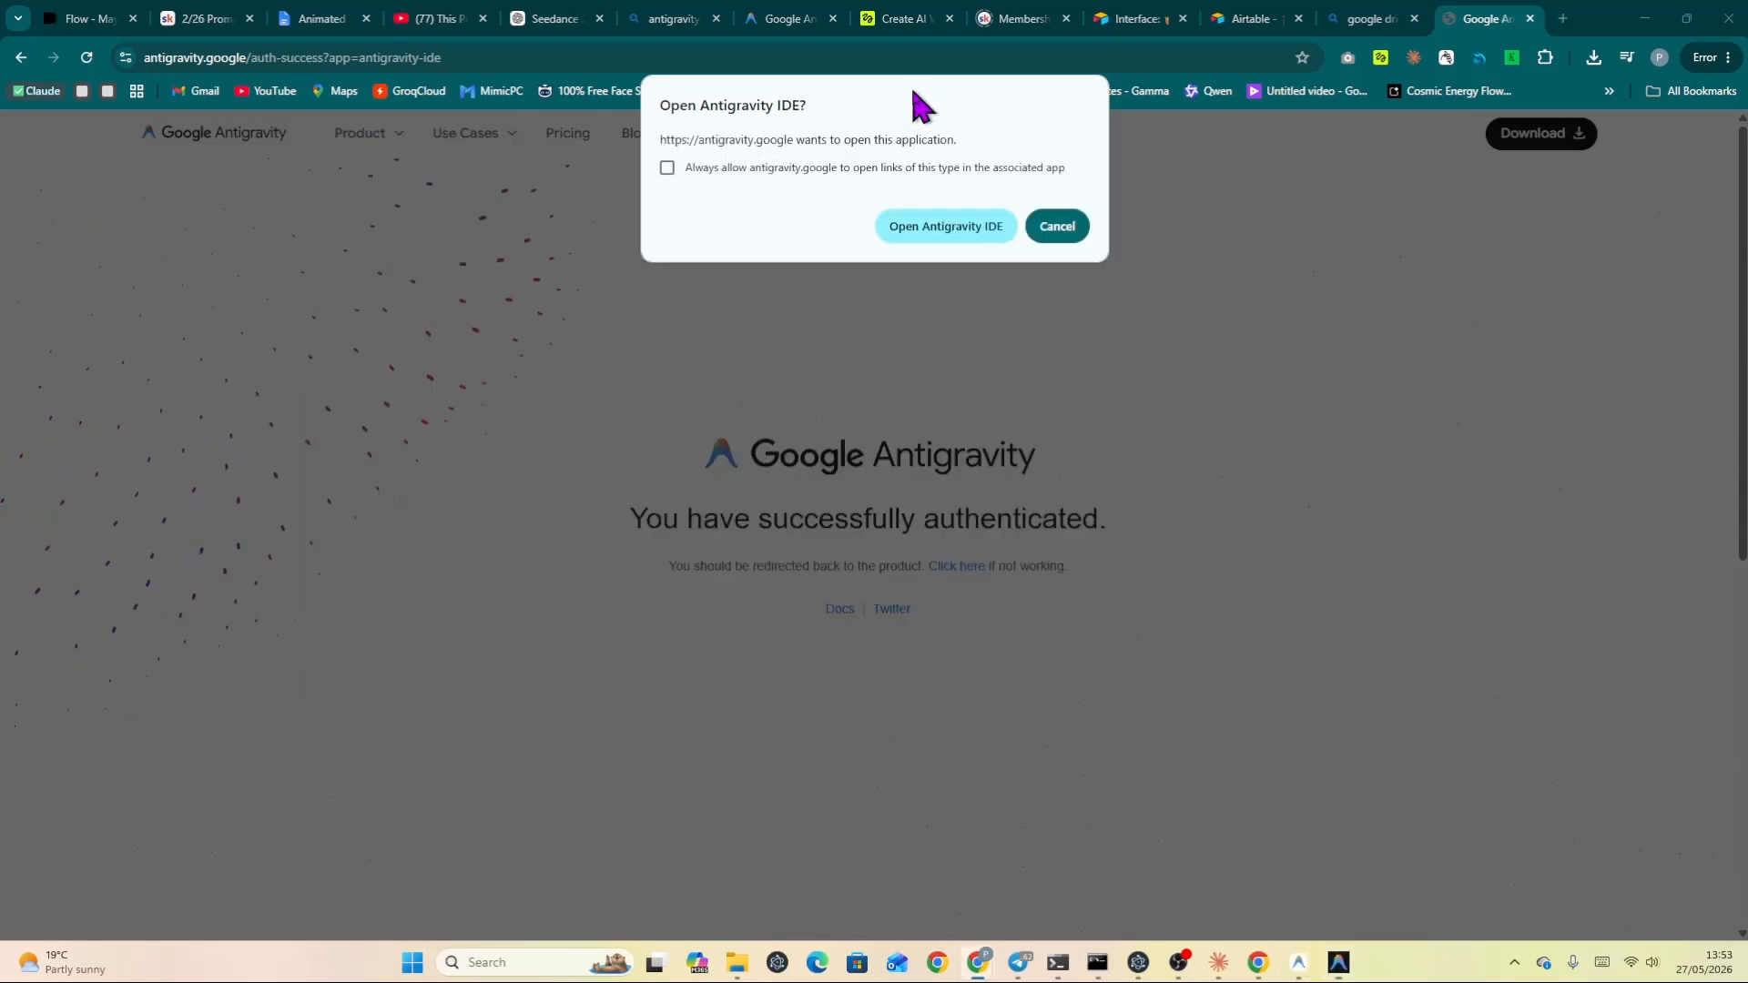
pyautogui.click(669, 172)
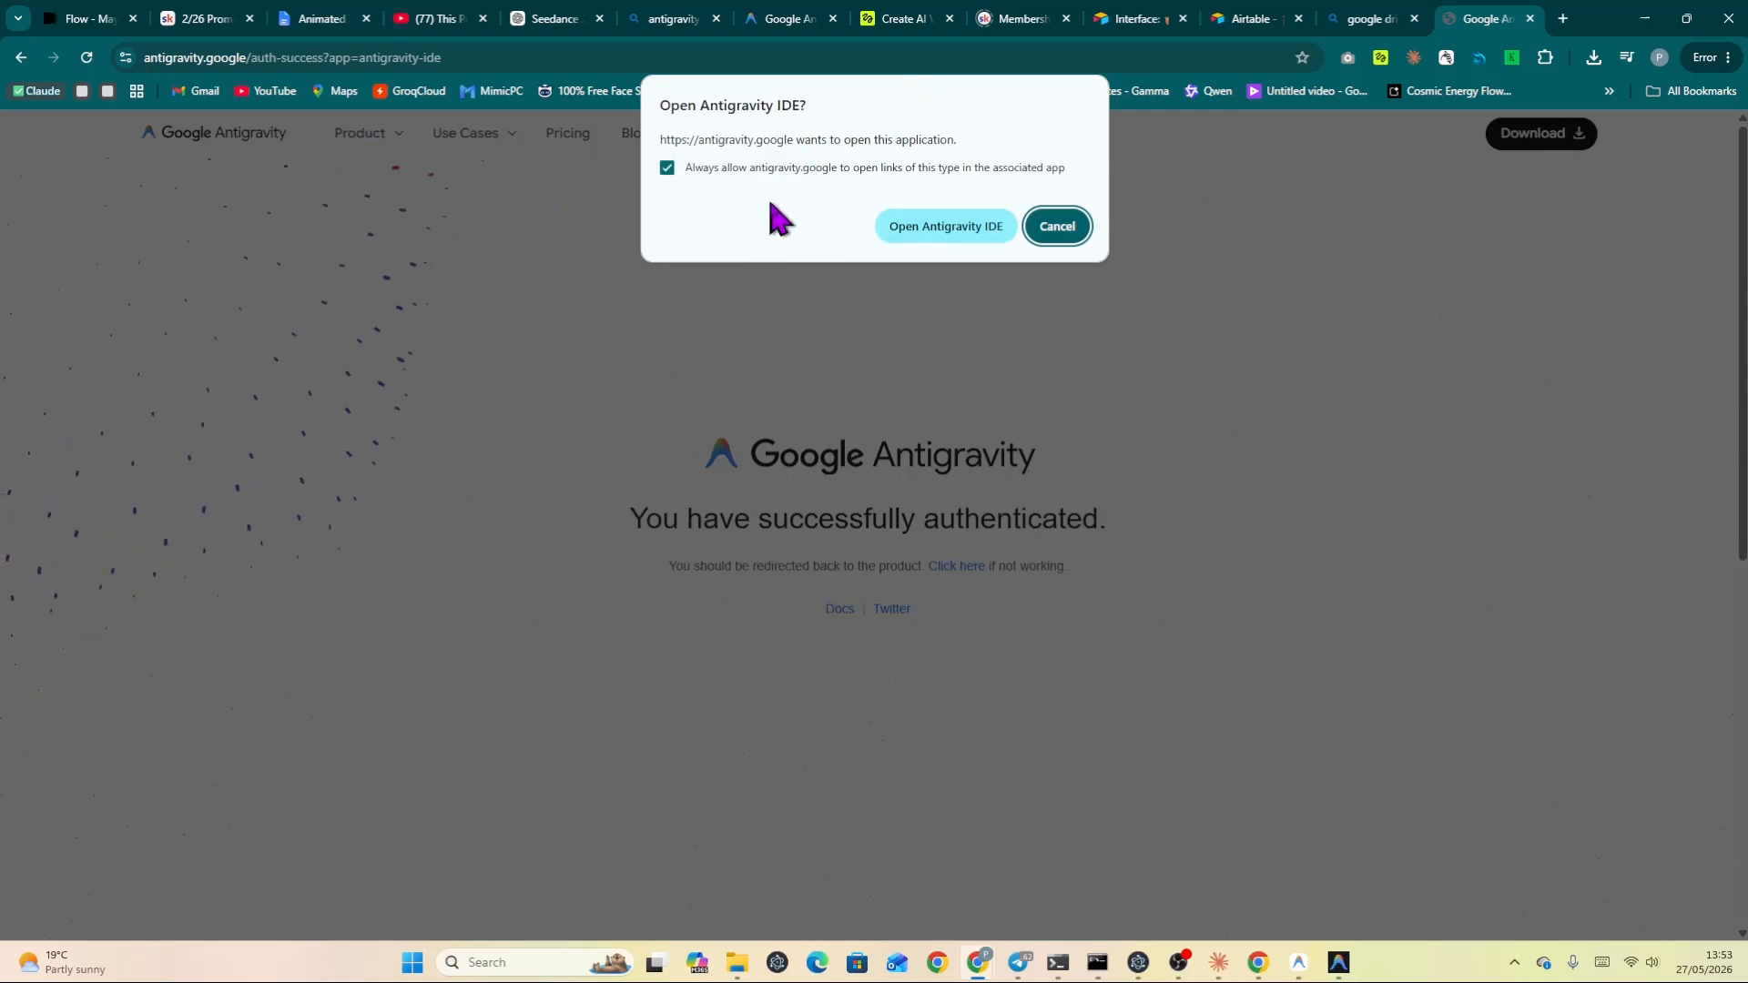
pyautogui.click(1061, 232)
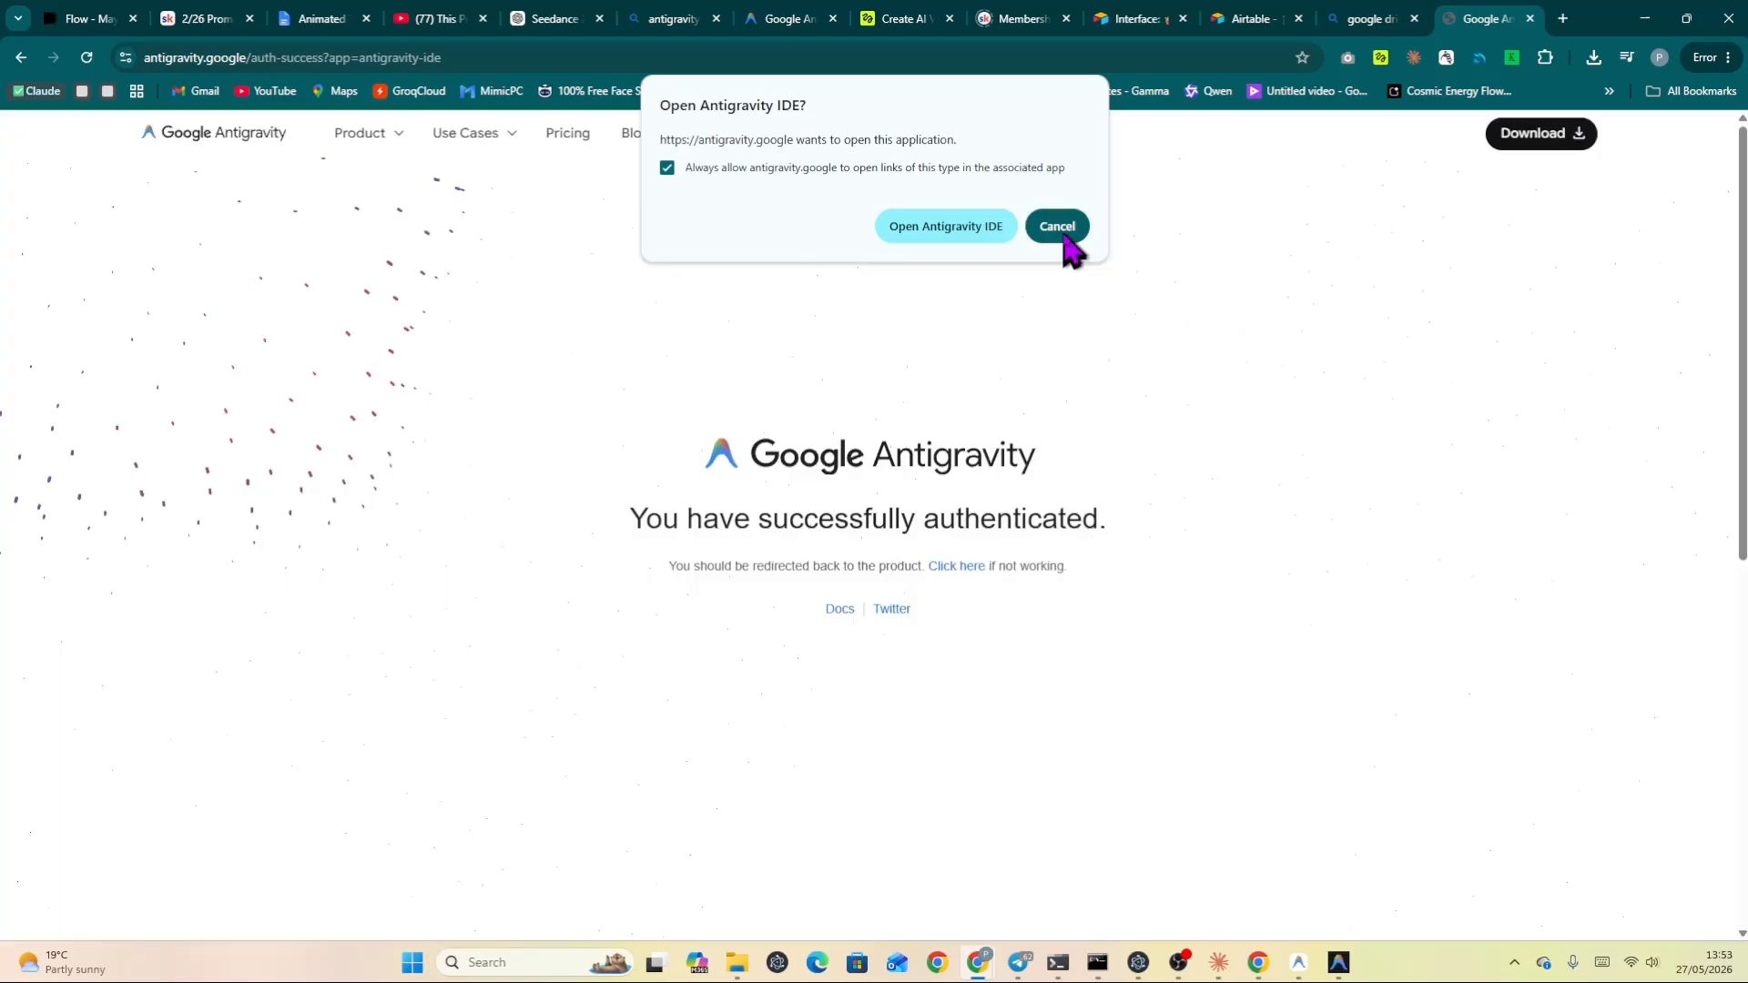
# Maximize the Antigravity IDE window and migrate settings, keybindings and extensions from the pre-2.0 installation.
pyautogui.click(1338, 965)
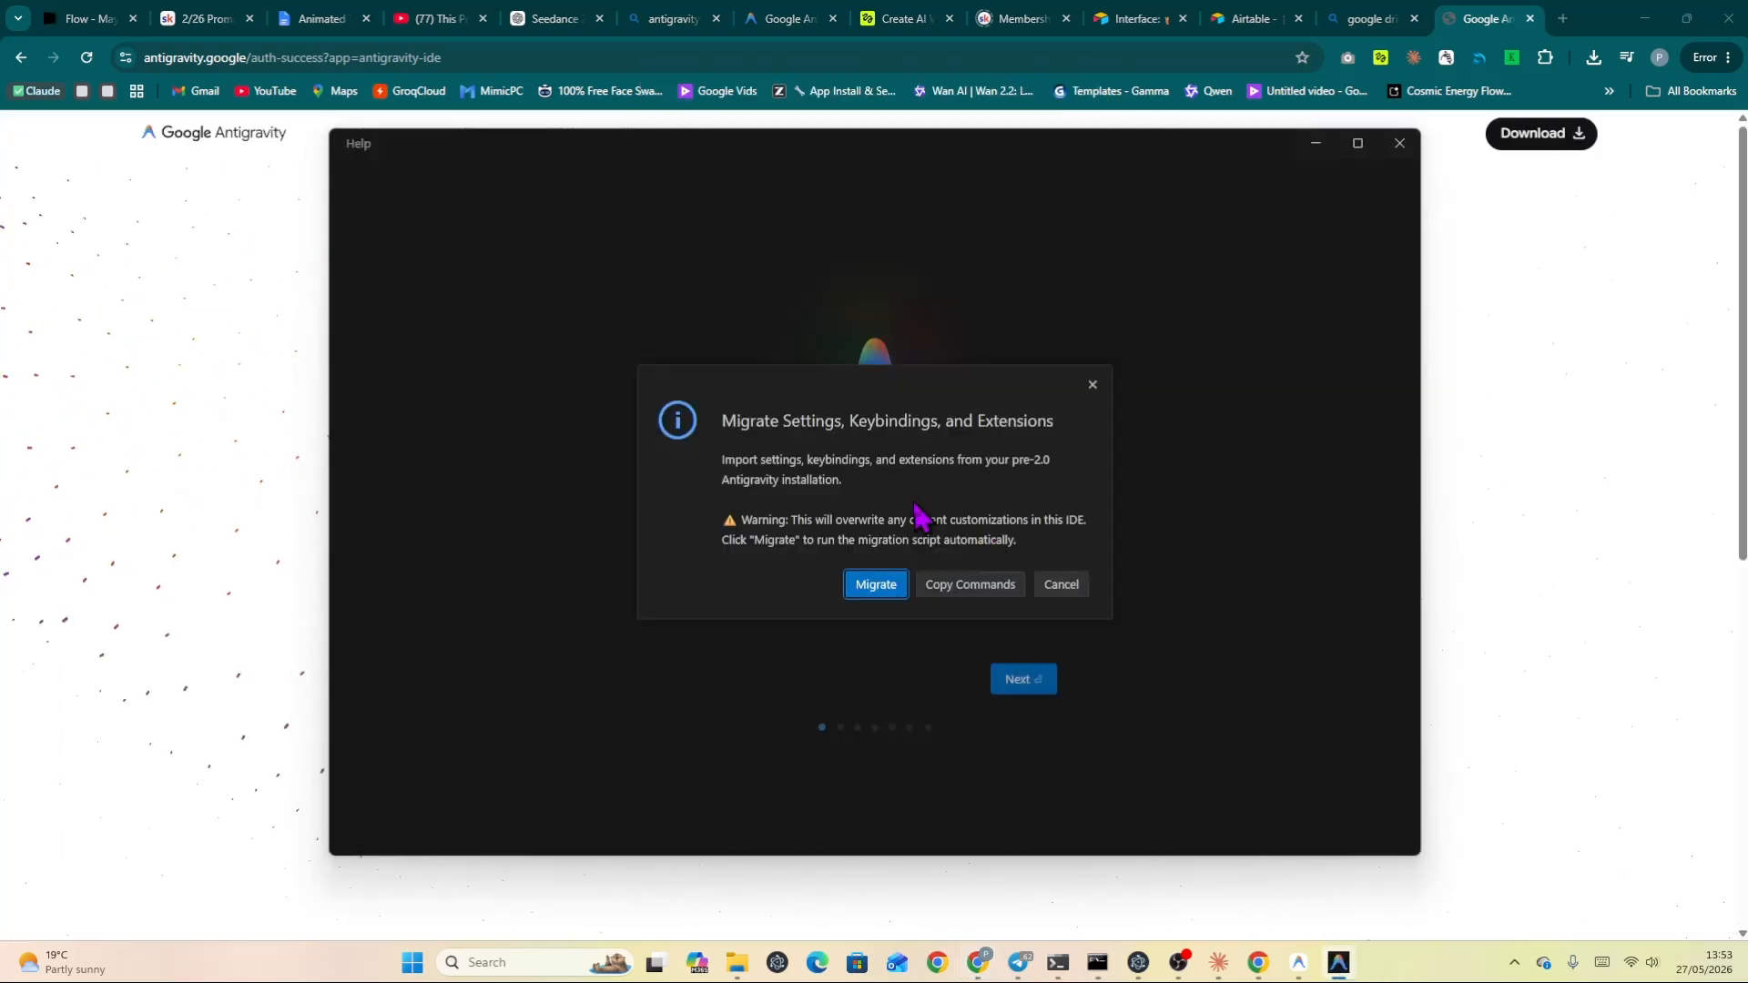
pyautogui.click(1355, 144)
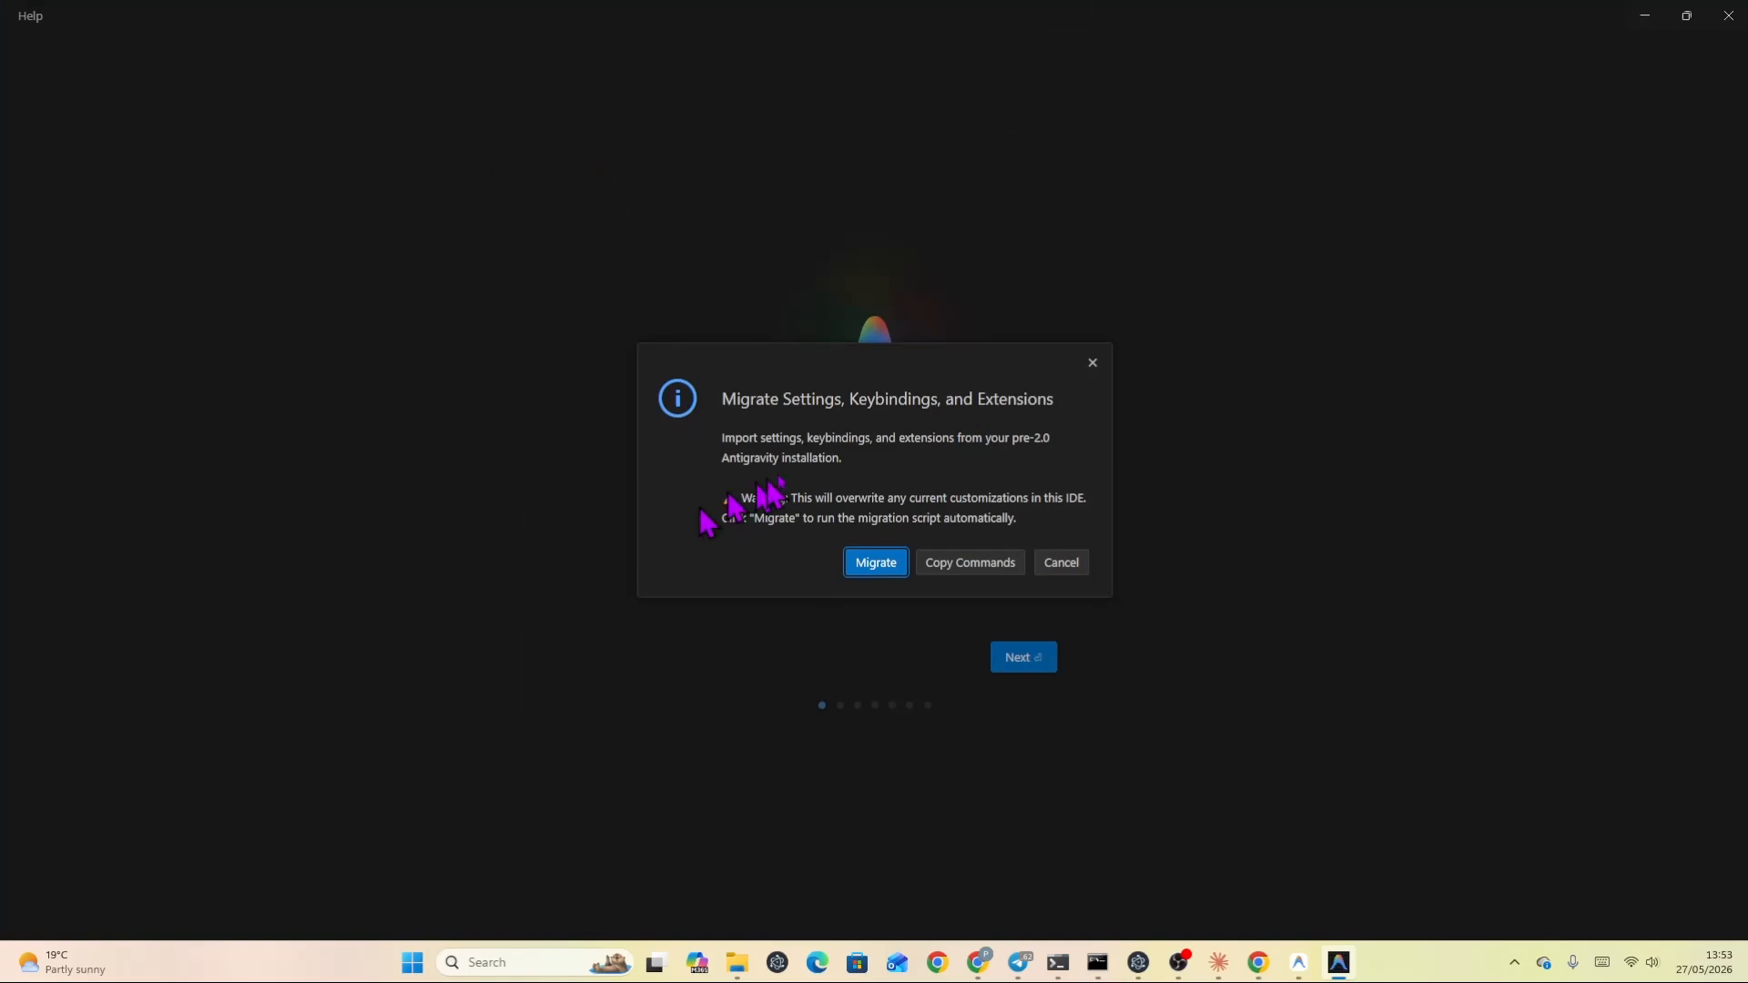
pyautogui.click(872, 572)
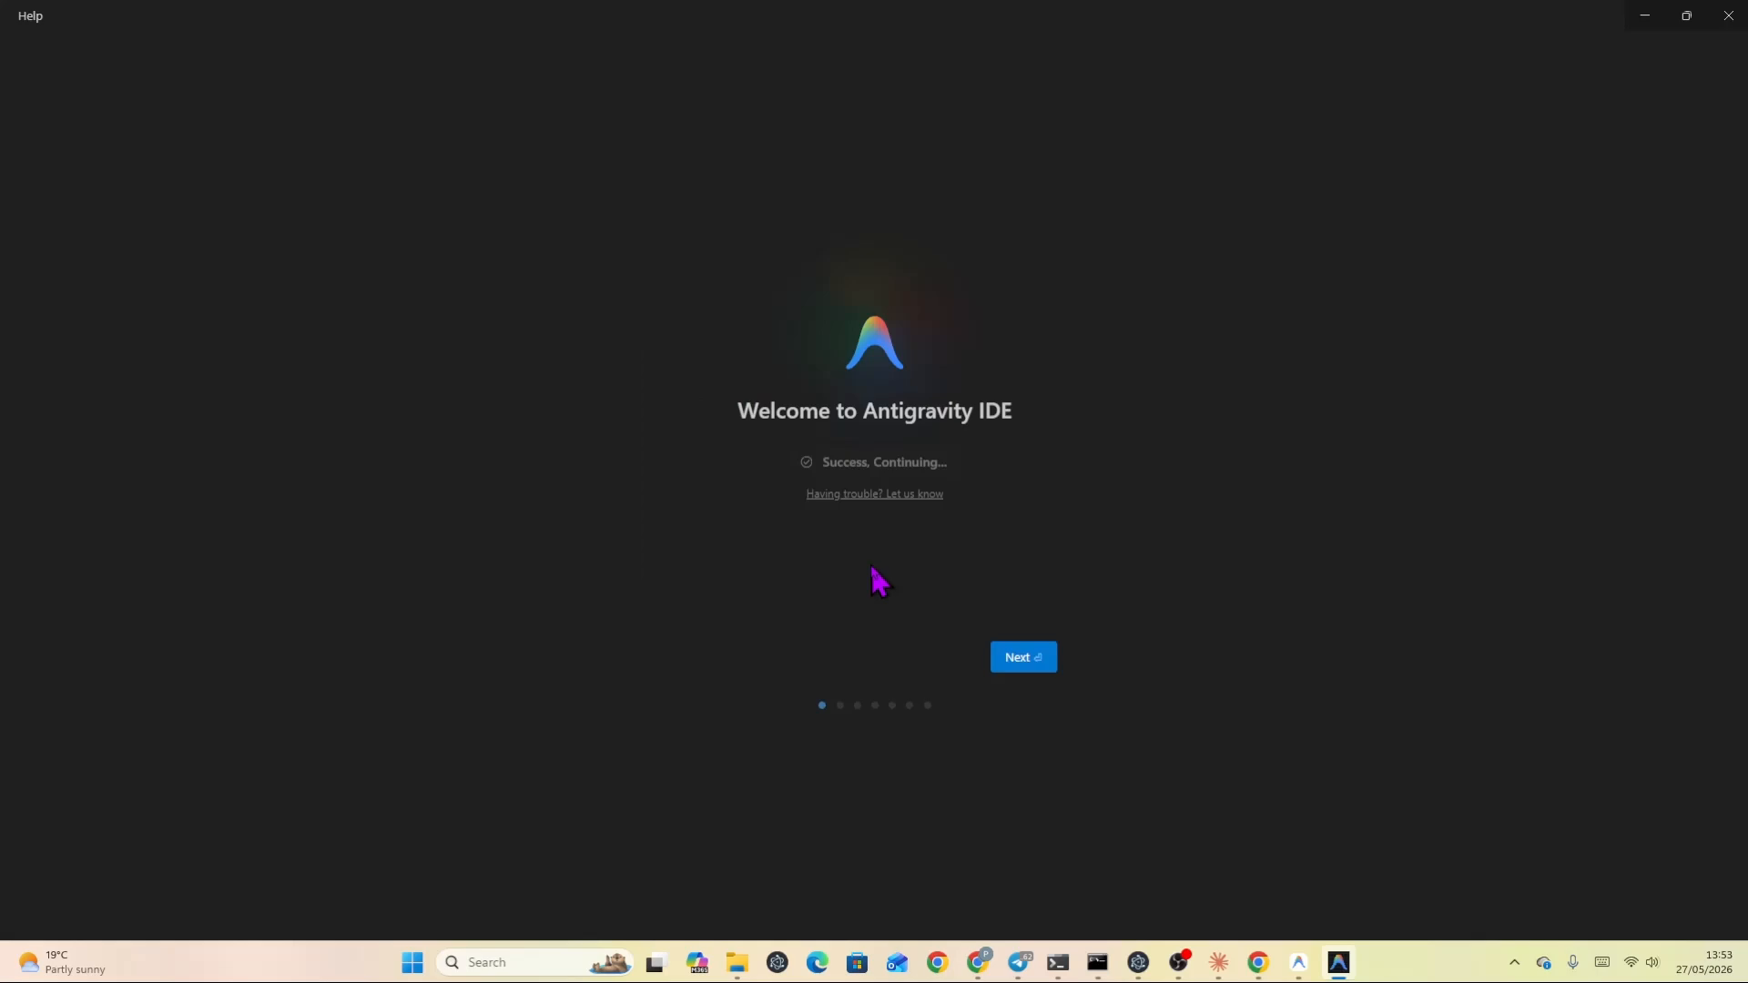
# Advance through onboarding keeping Start fresh, Dark Modern theme, Review-driven development, Normal keybindings and Recommended extensions.
pyautogui.click(1020, 665)
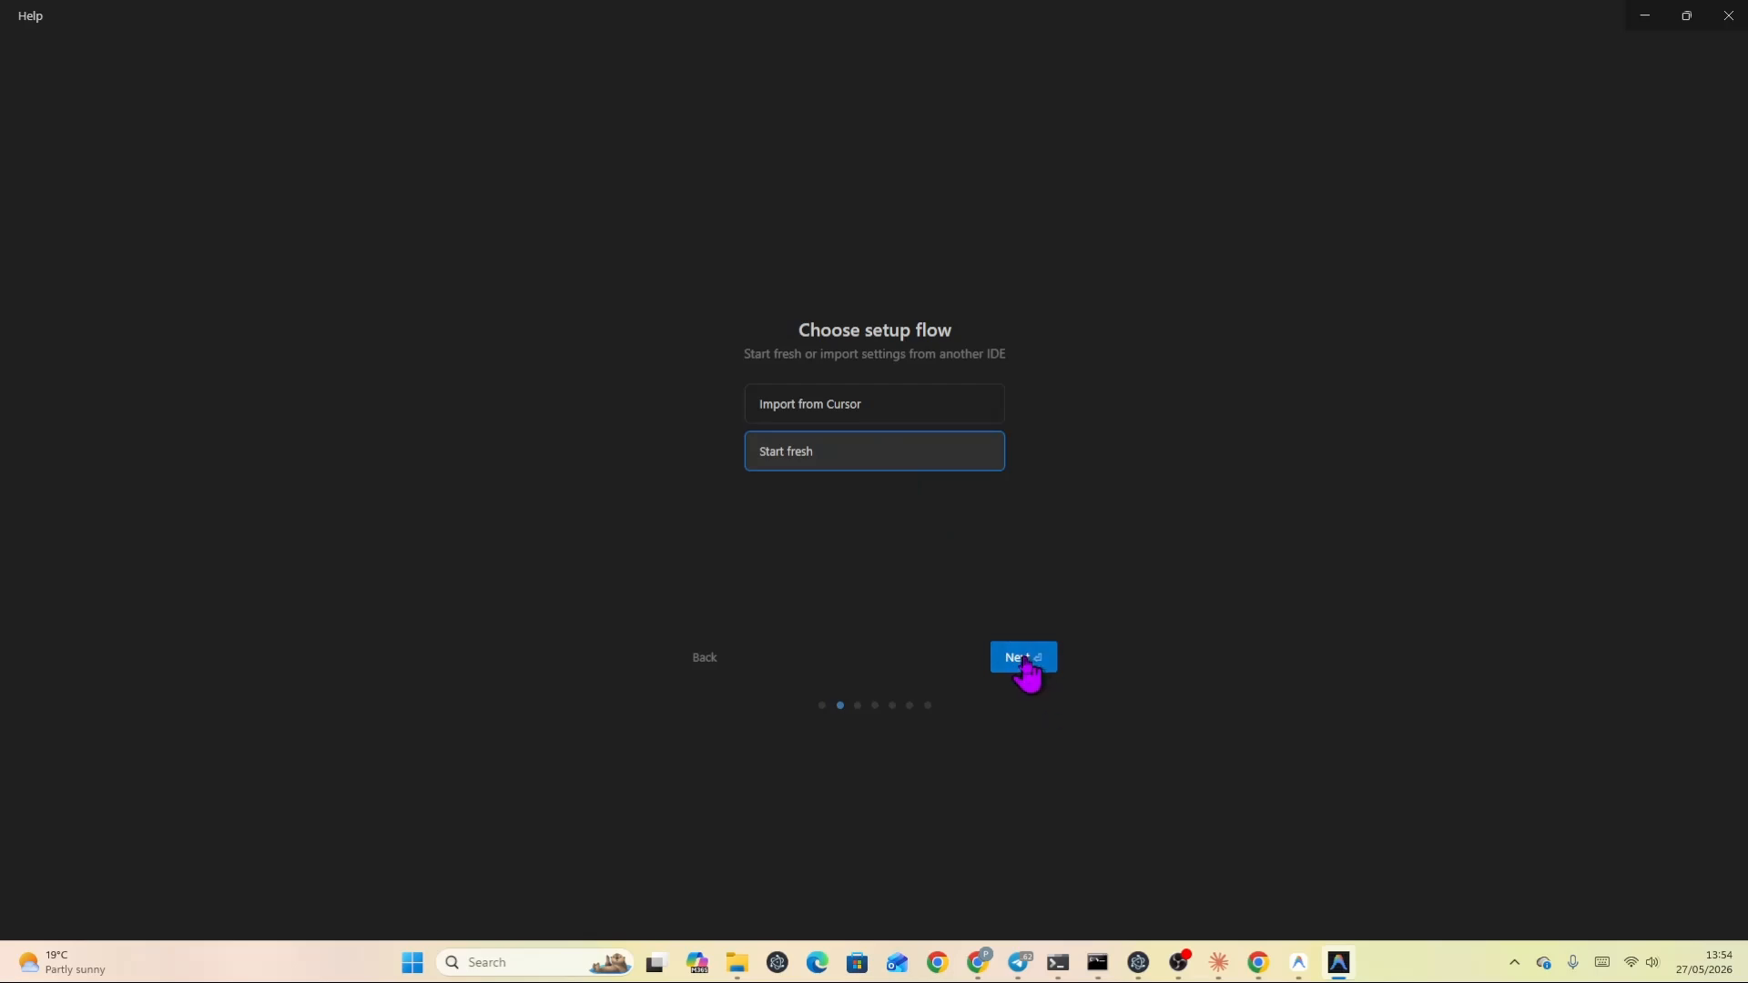
pyautogui.click(1023, 657)
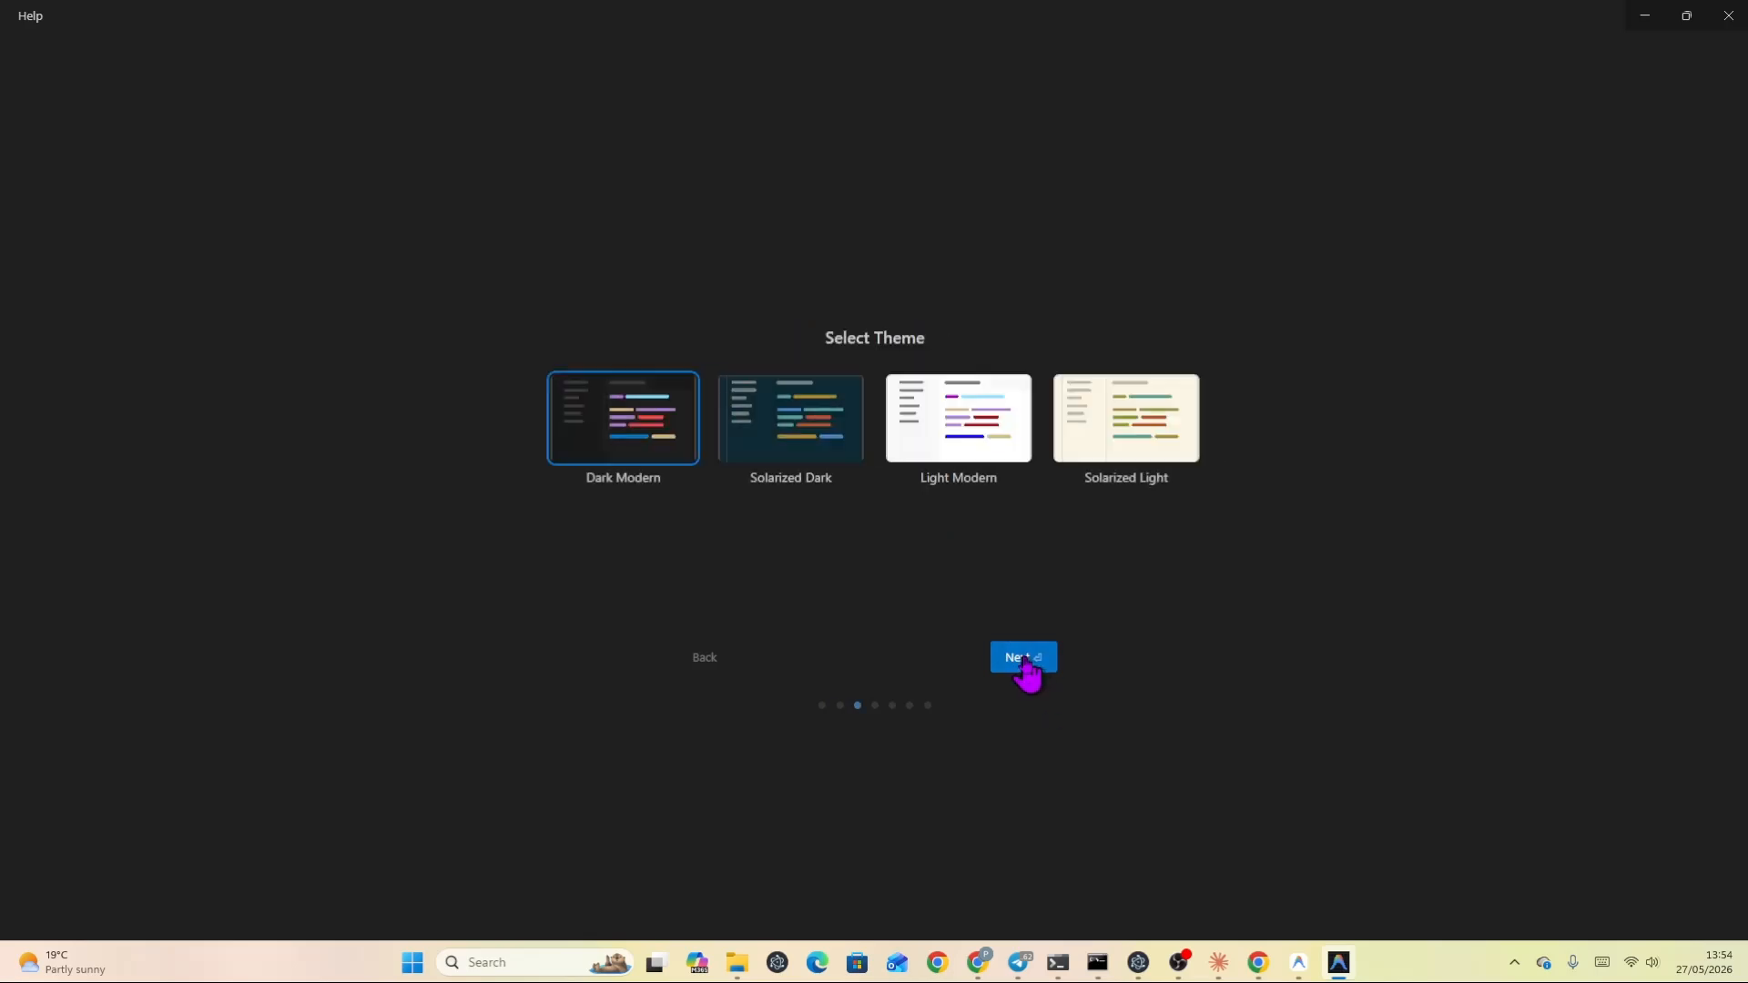
pyautogui.click(1023, 657)
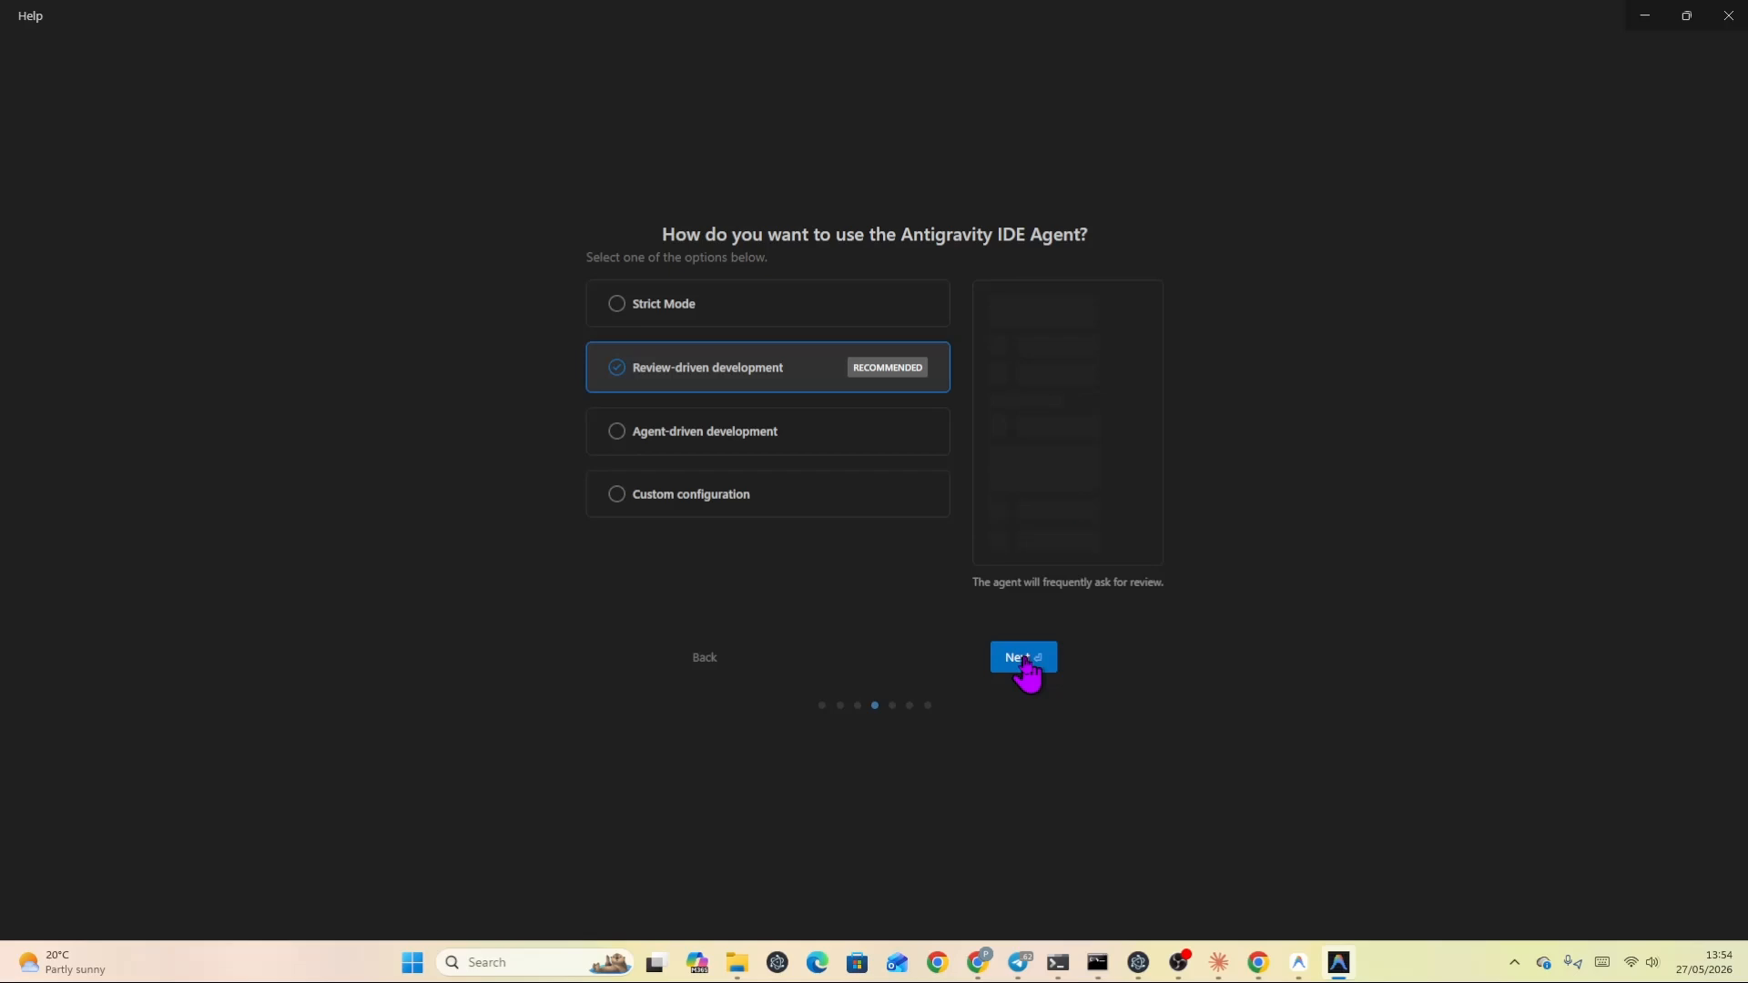
pyautogui.click(1026, 662)
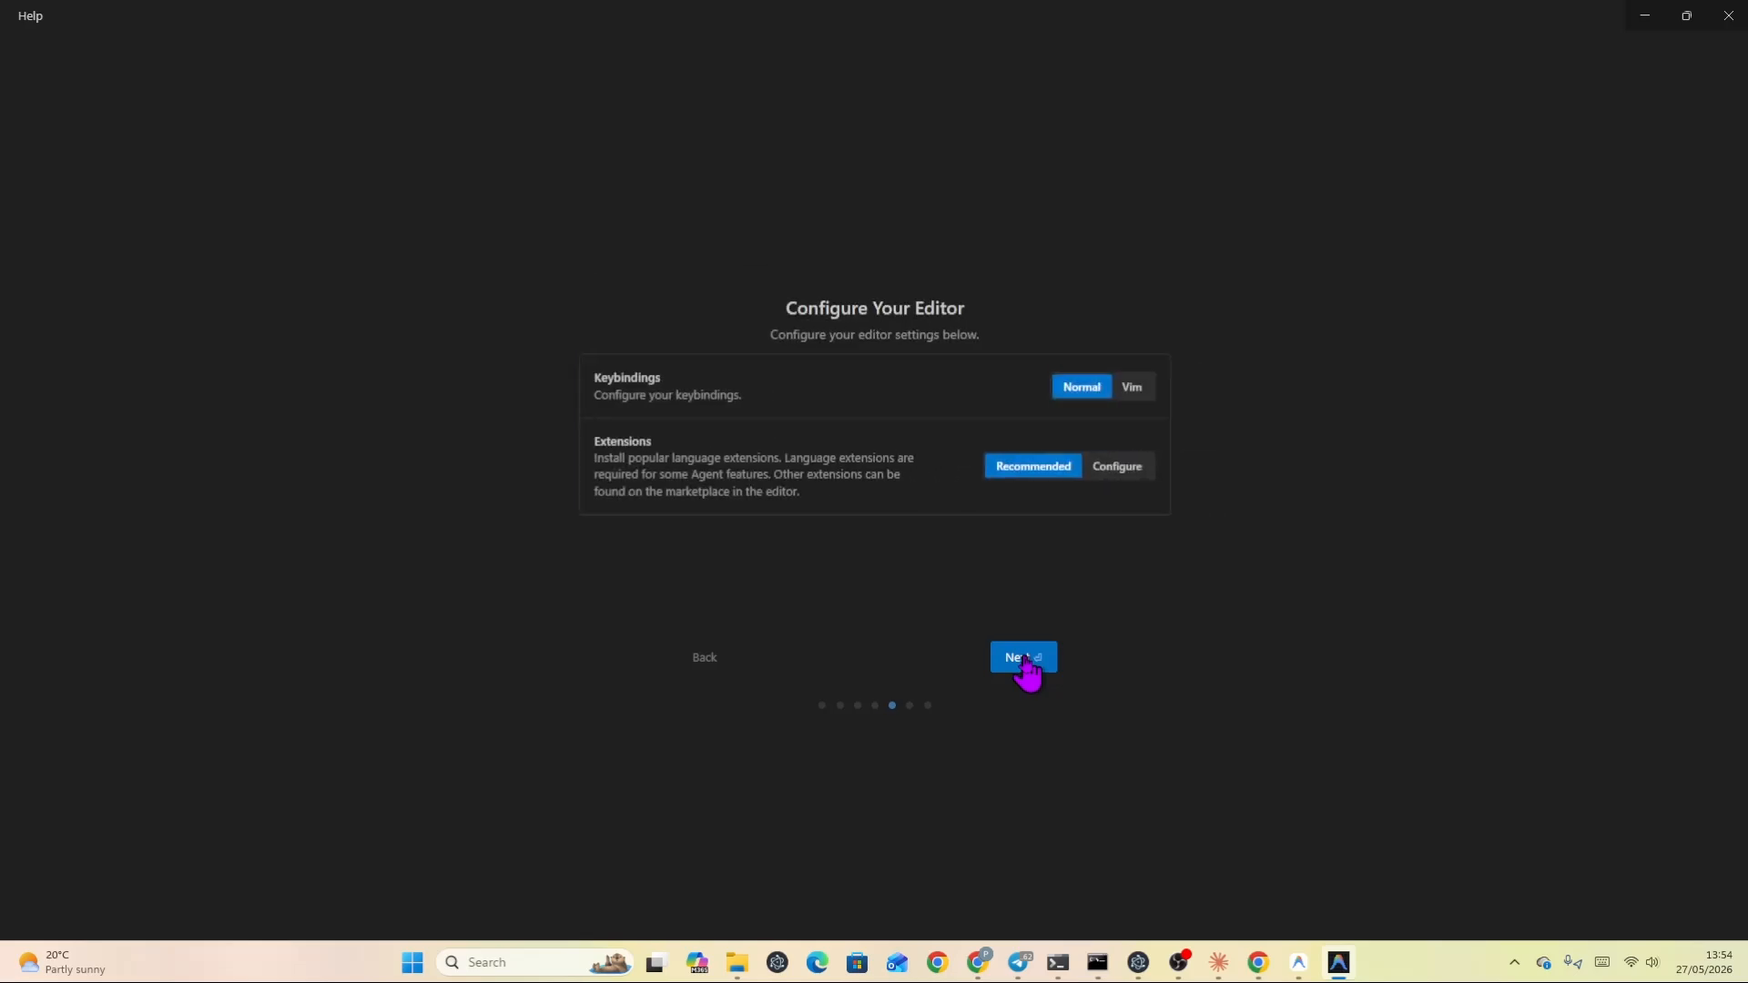
pyautogui.click(1026, 663)
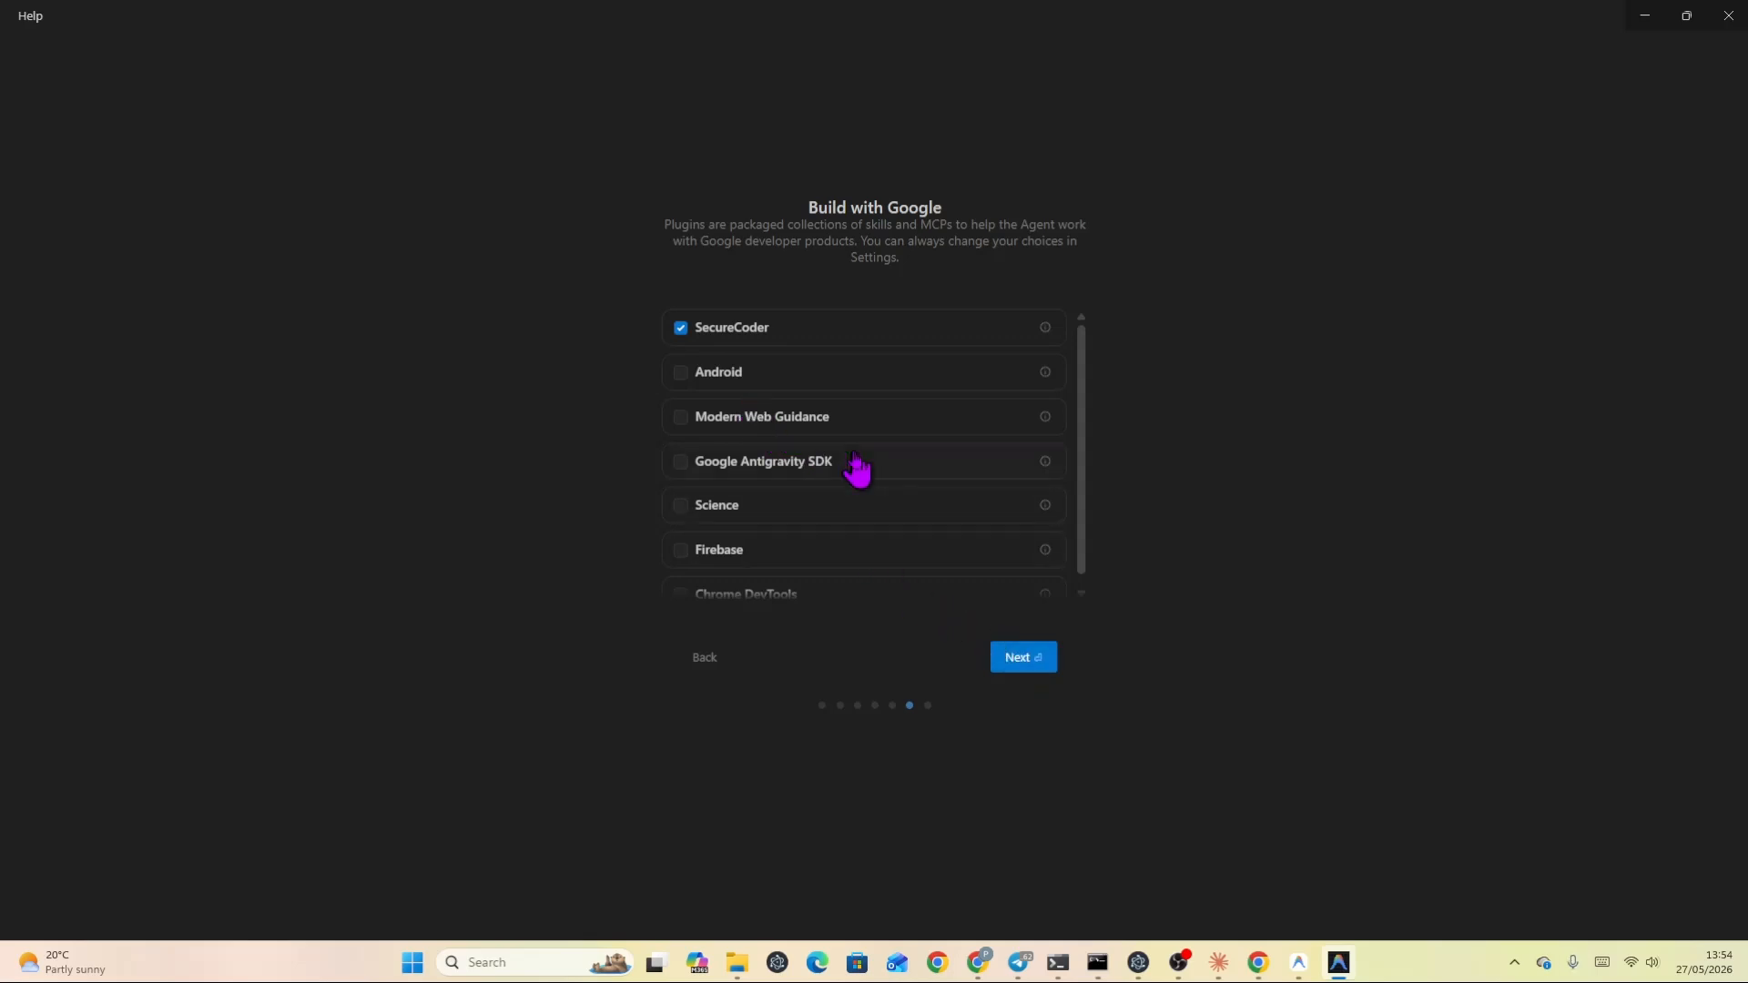
# Enable the Modern Web Guidance, Google Antigravity SDK, Science, Firebase and Chrome DevTools plugins alongside SecureCoder and continue.
pyautogui.scroll(-1, 856, 468)
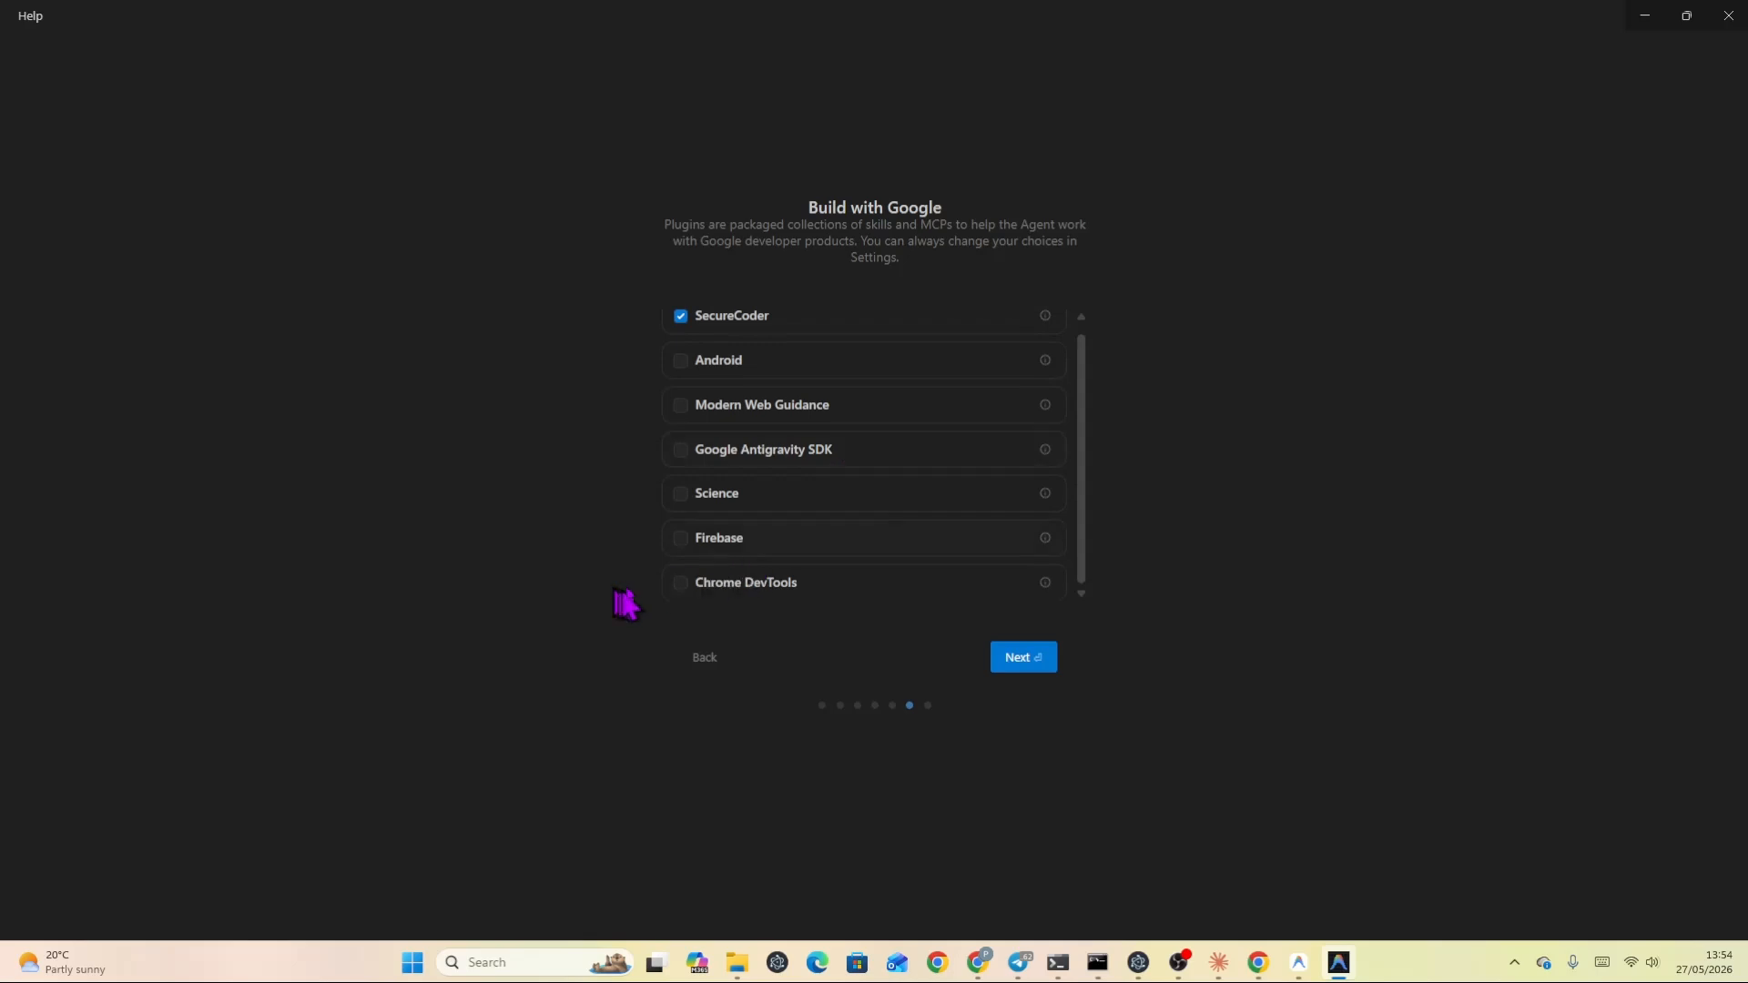
pyautogui.click(678, 583)
pyautogui.click(681, 542)
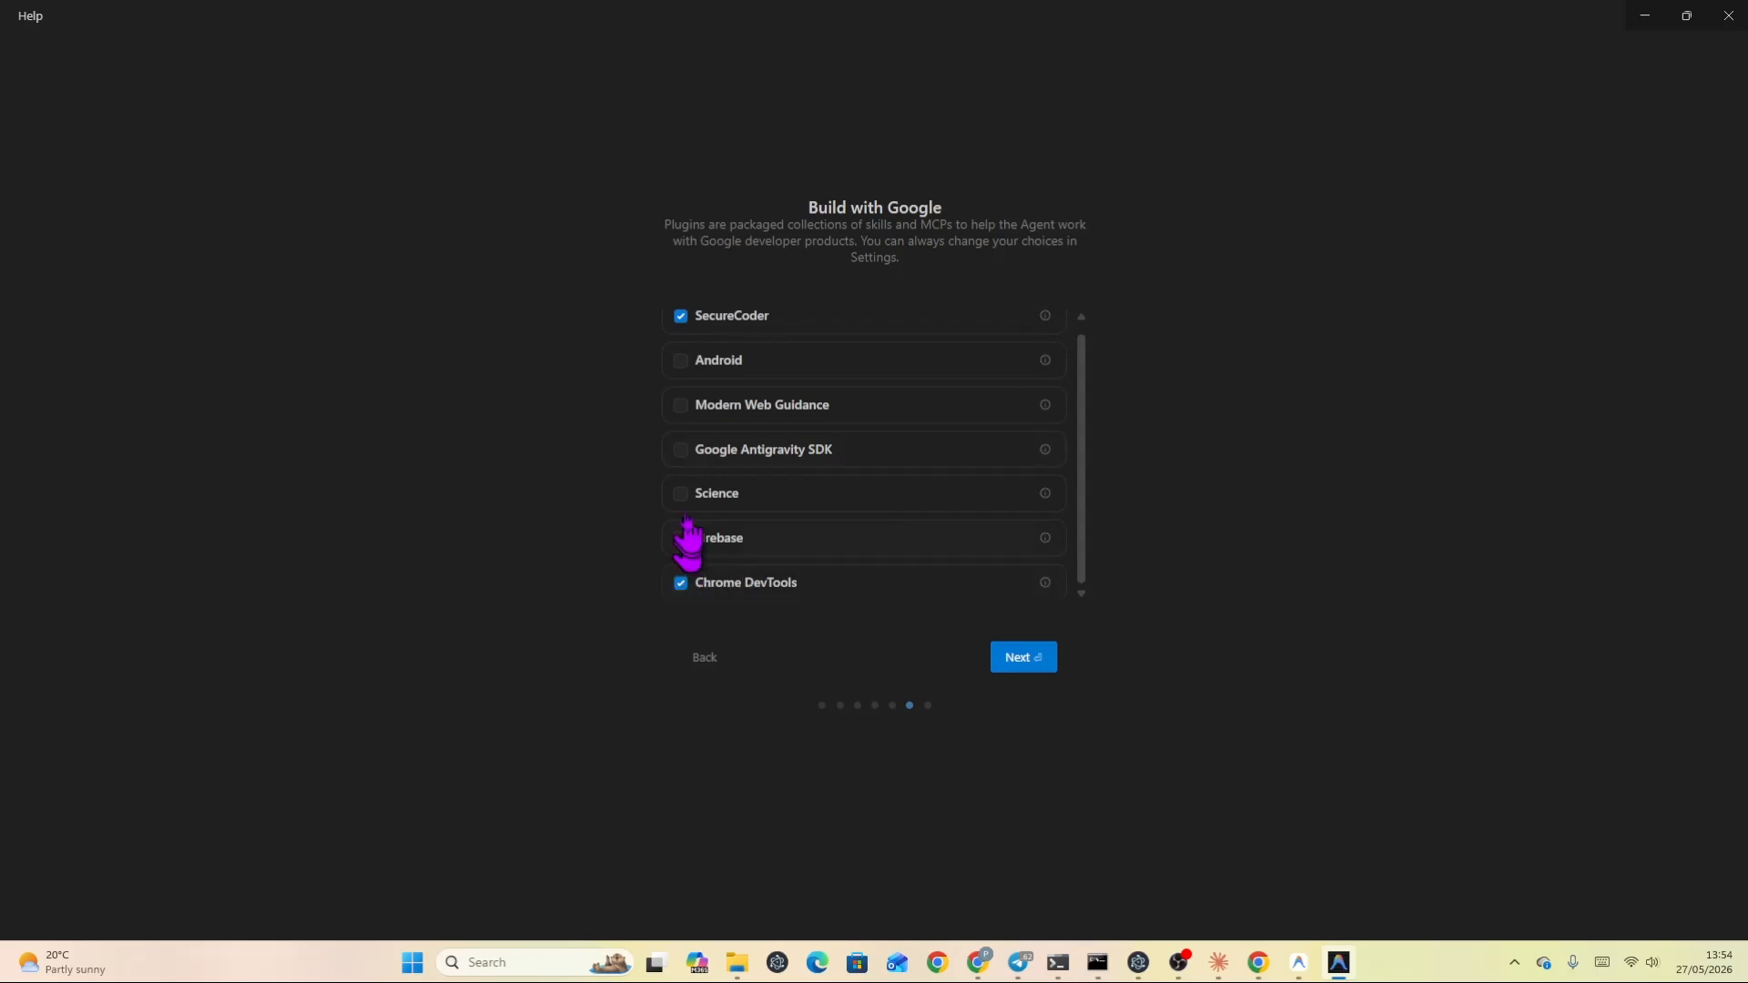
pyautogui.click(682, 496)
pyautogui.click(685, 451)
pyautogui.click(686, 406)
pyautogui.click(680, 360)
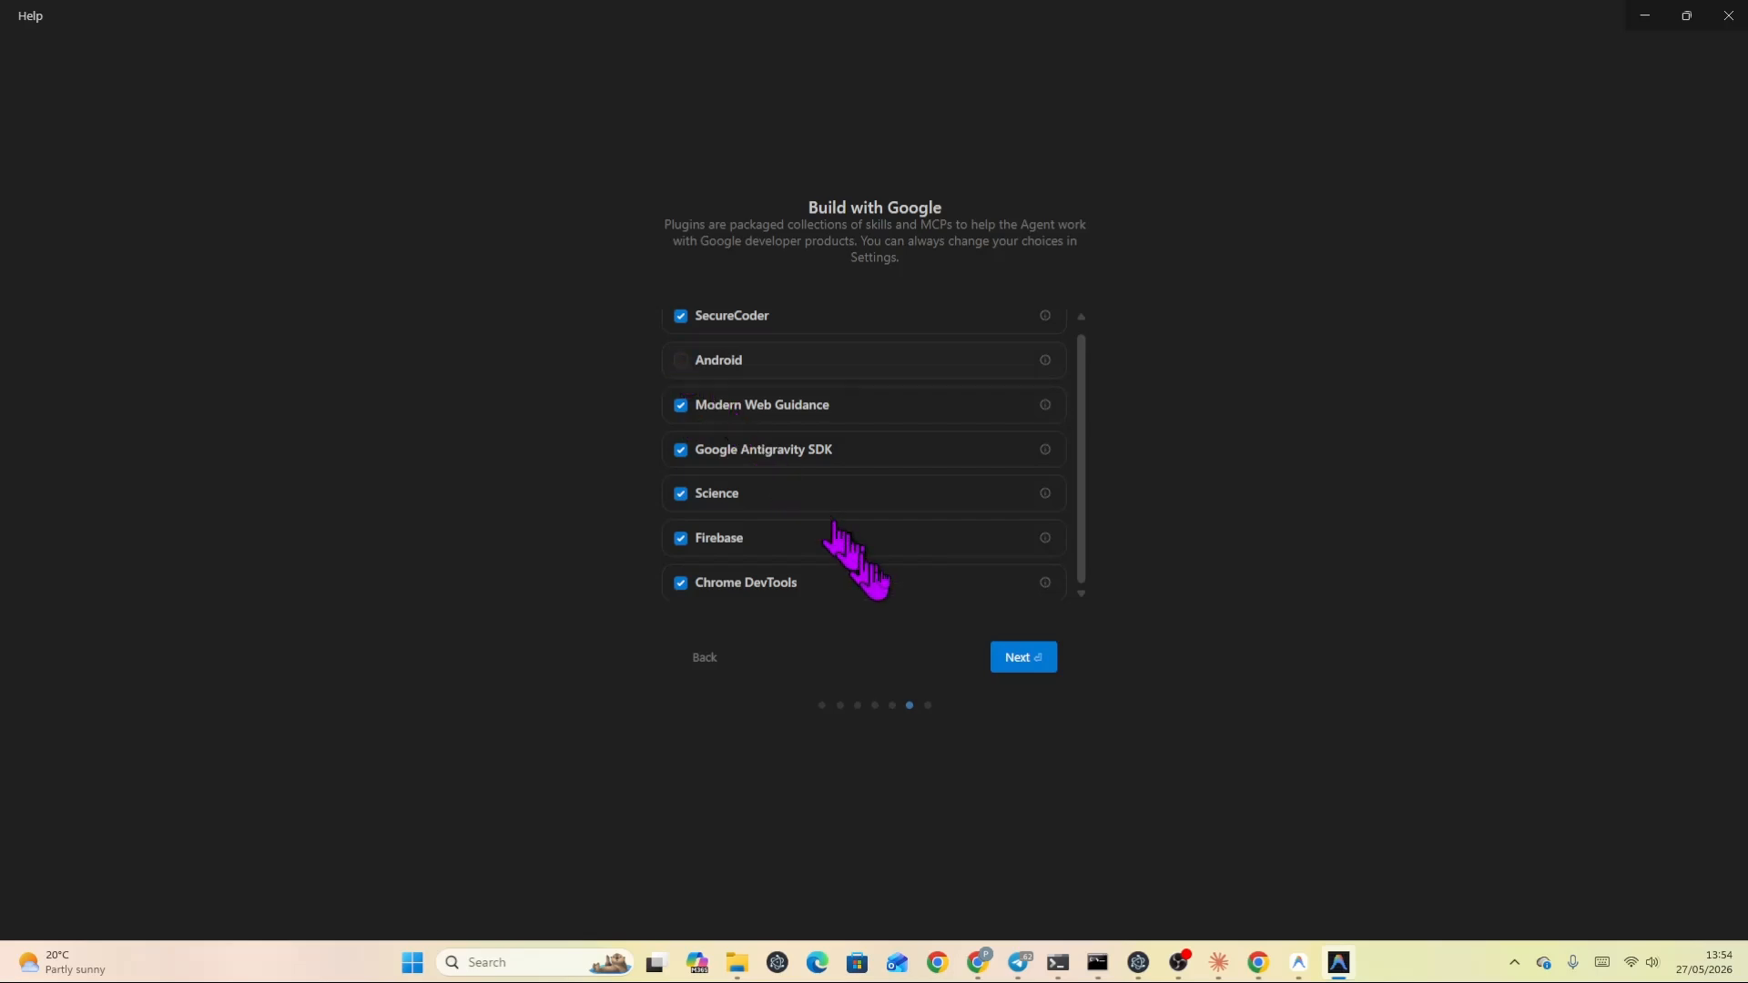
pyautogui.click(1033, 666)
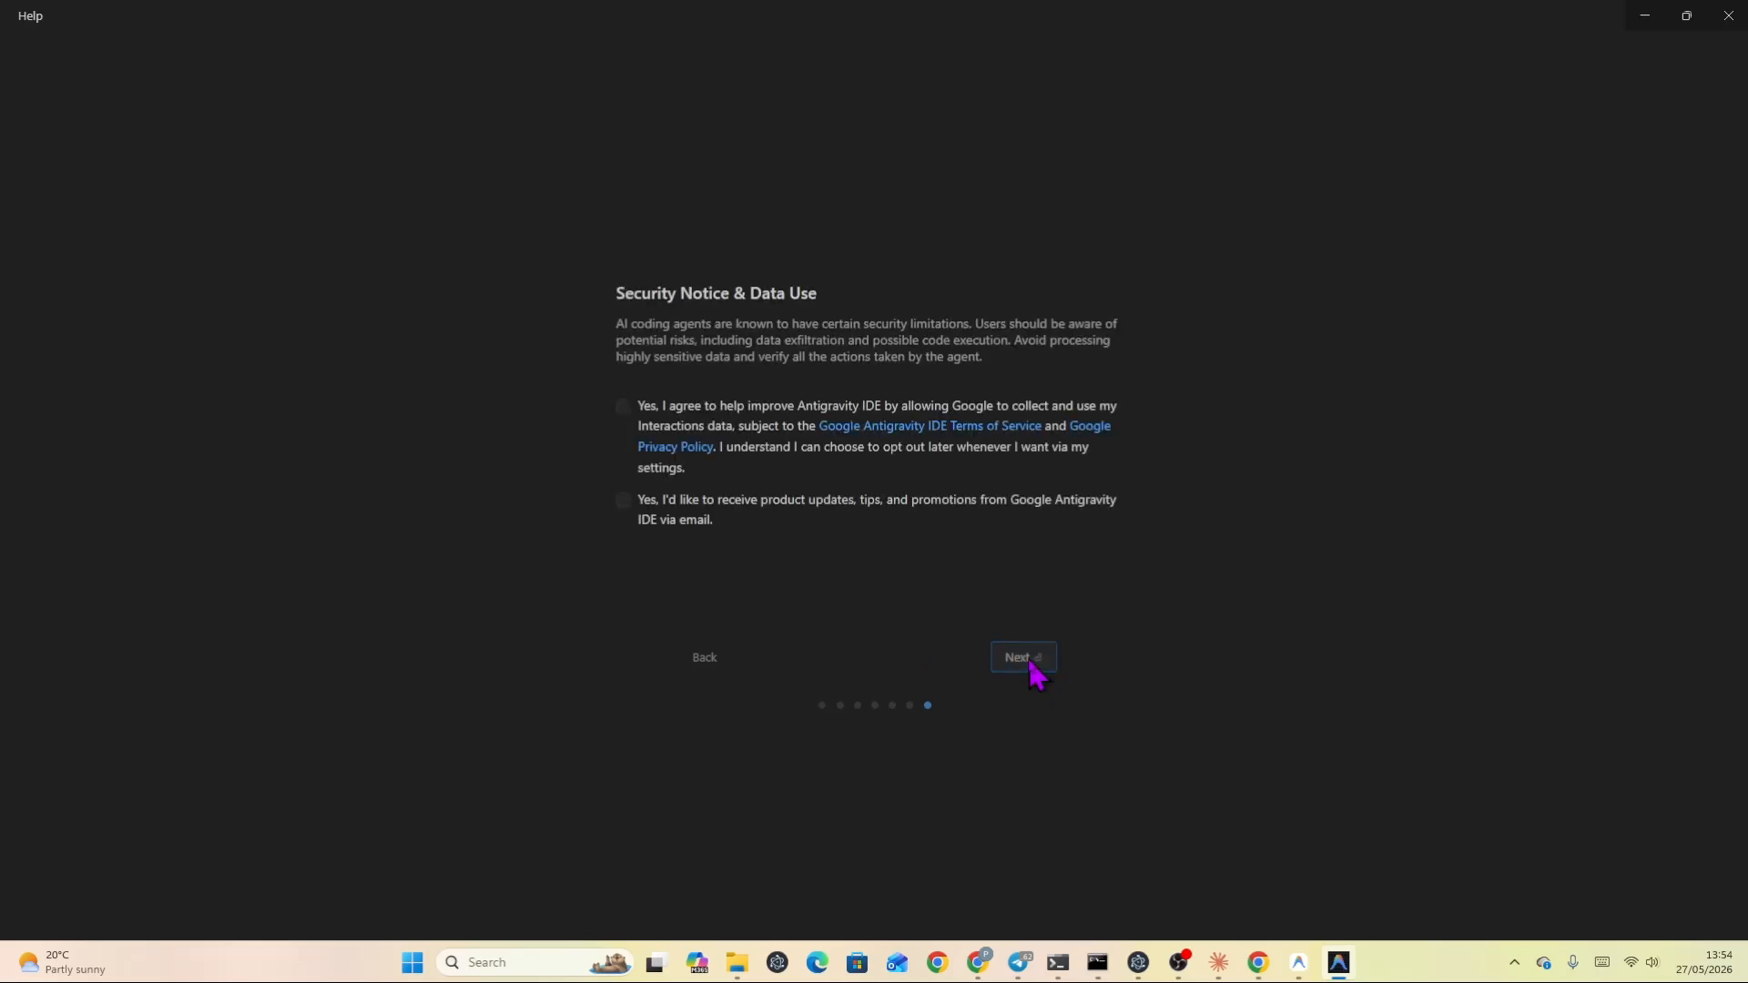
# Agree to interaction data collection and product update emails, then finish onboarding.
pyautogui.click(622, 406)
pyautogui.click(623, 501)
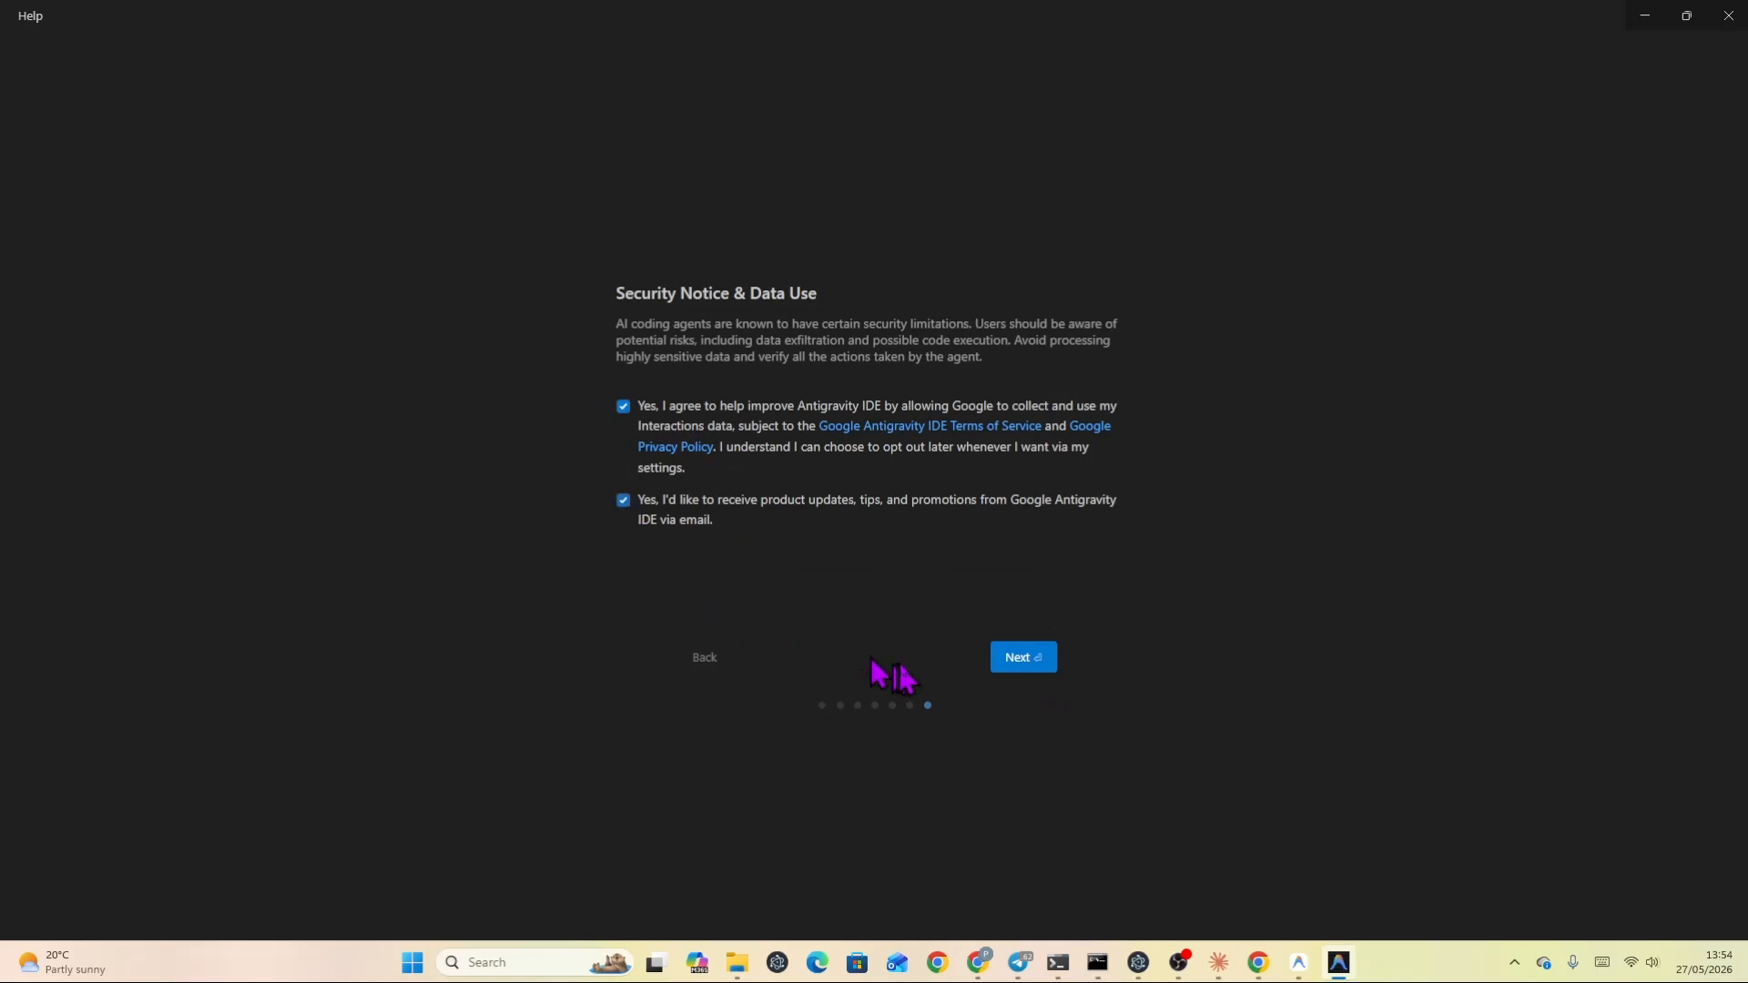
pyautogui.click(1023, 657)
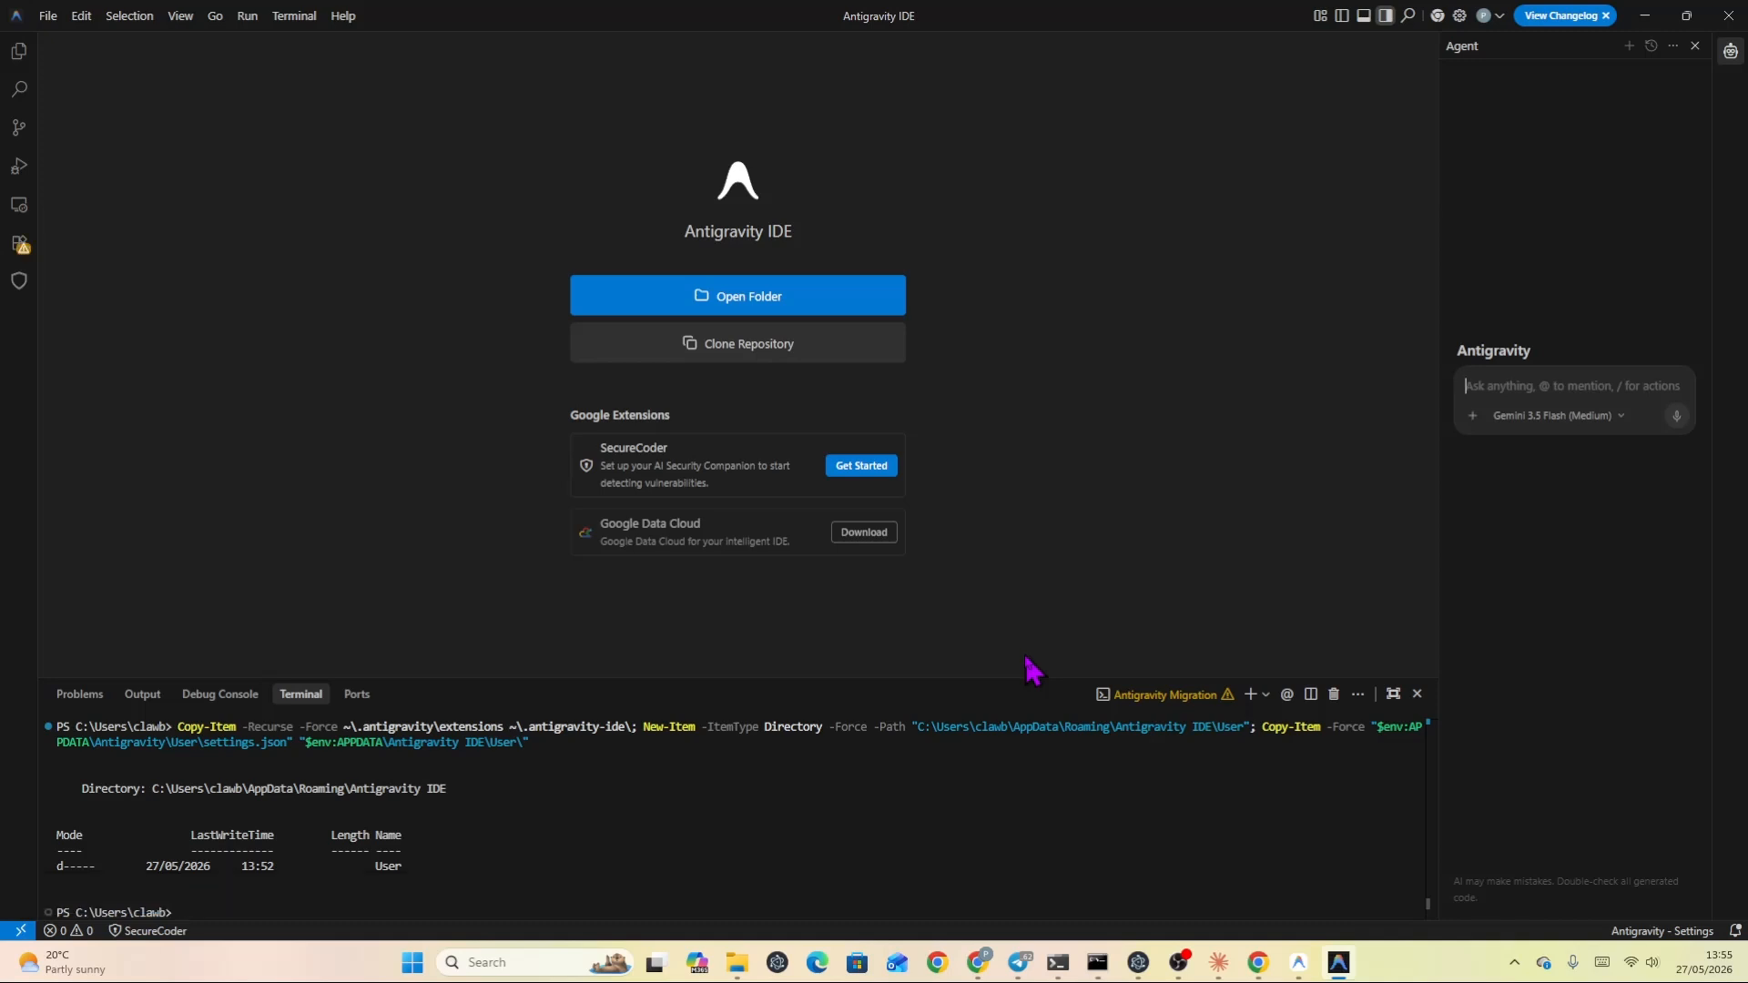
# Open the Extensions view and close the terminal panel.
pyautogui.click(16, 253)
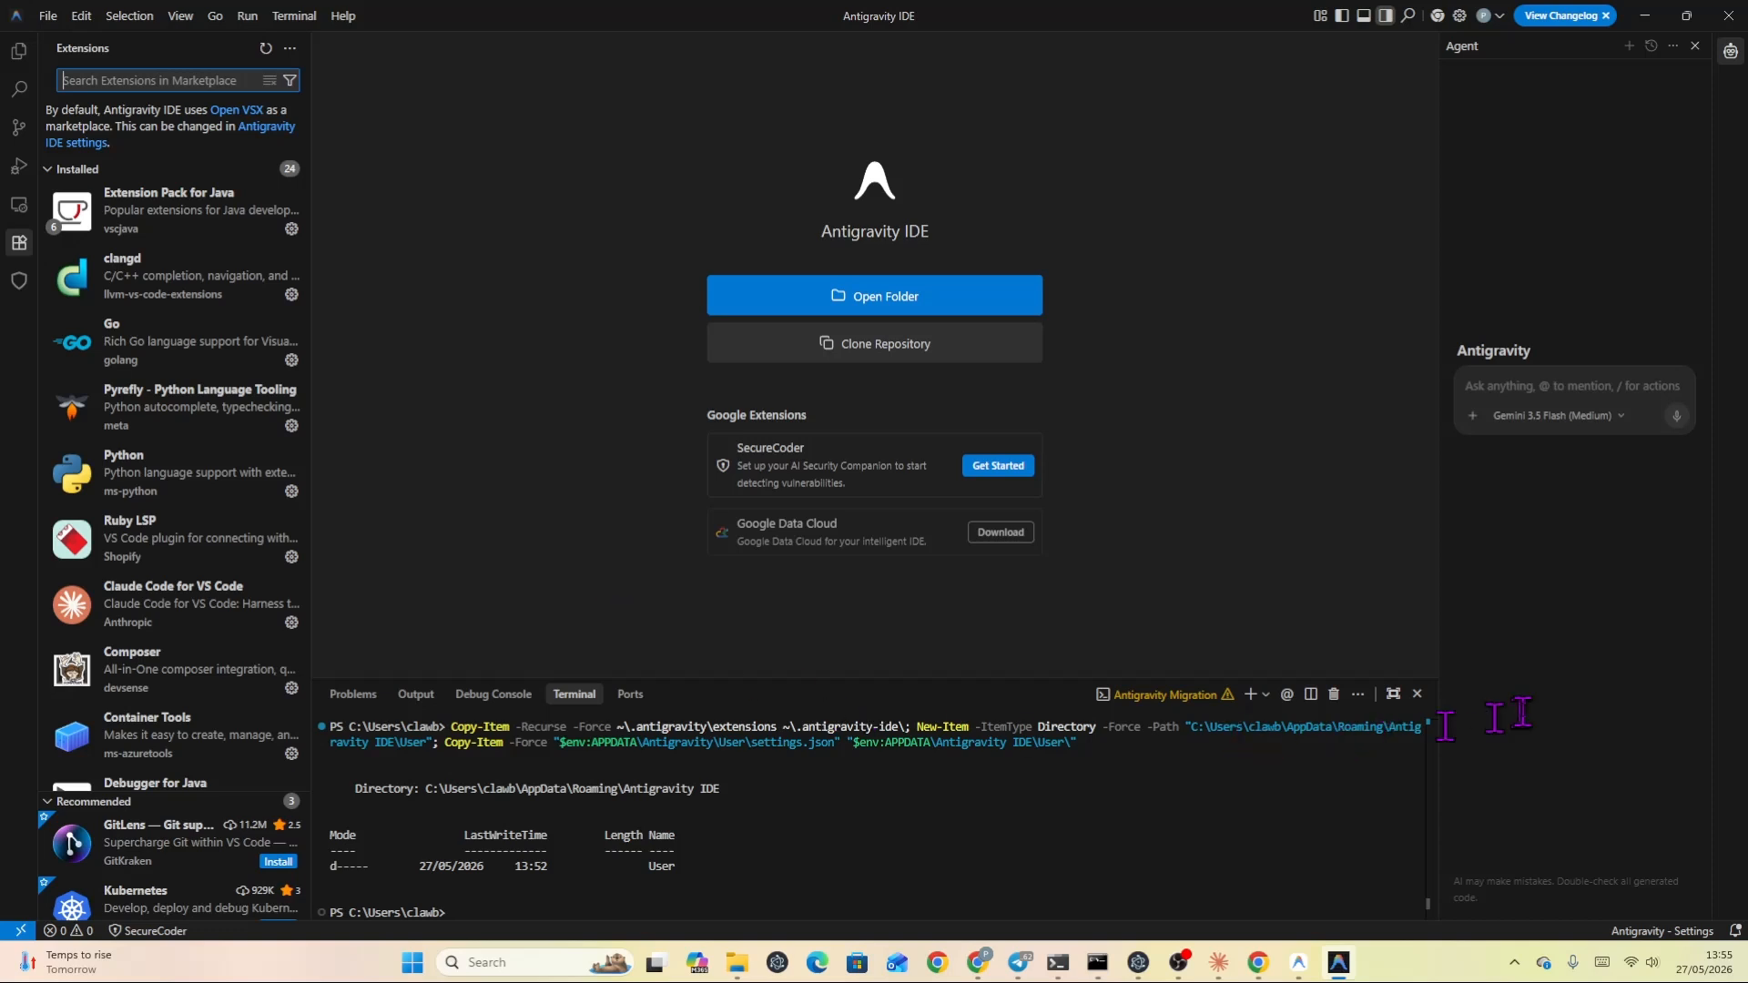
pyautogui.click(1416, 694)
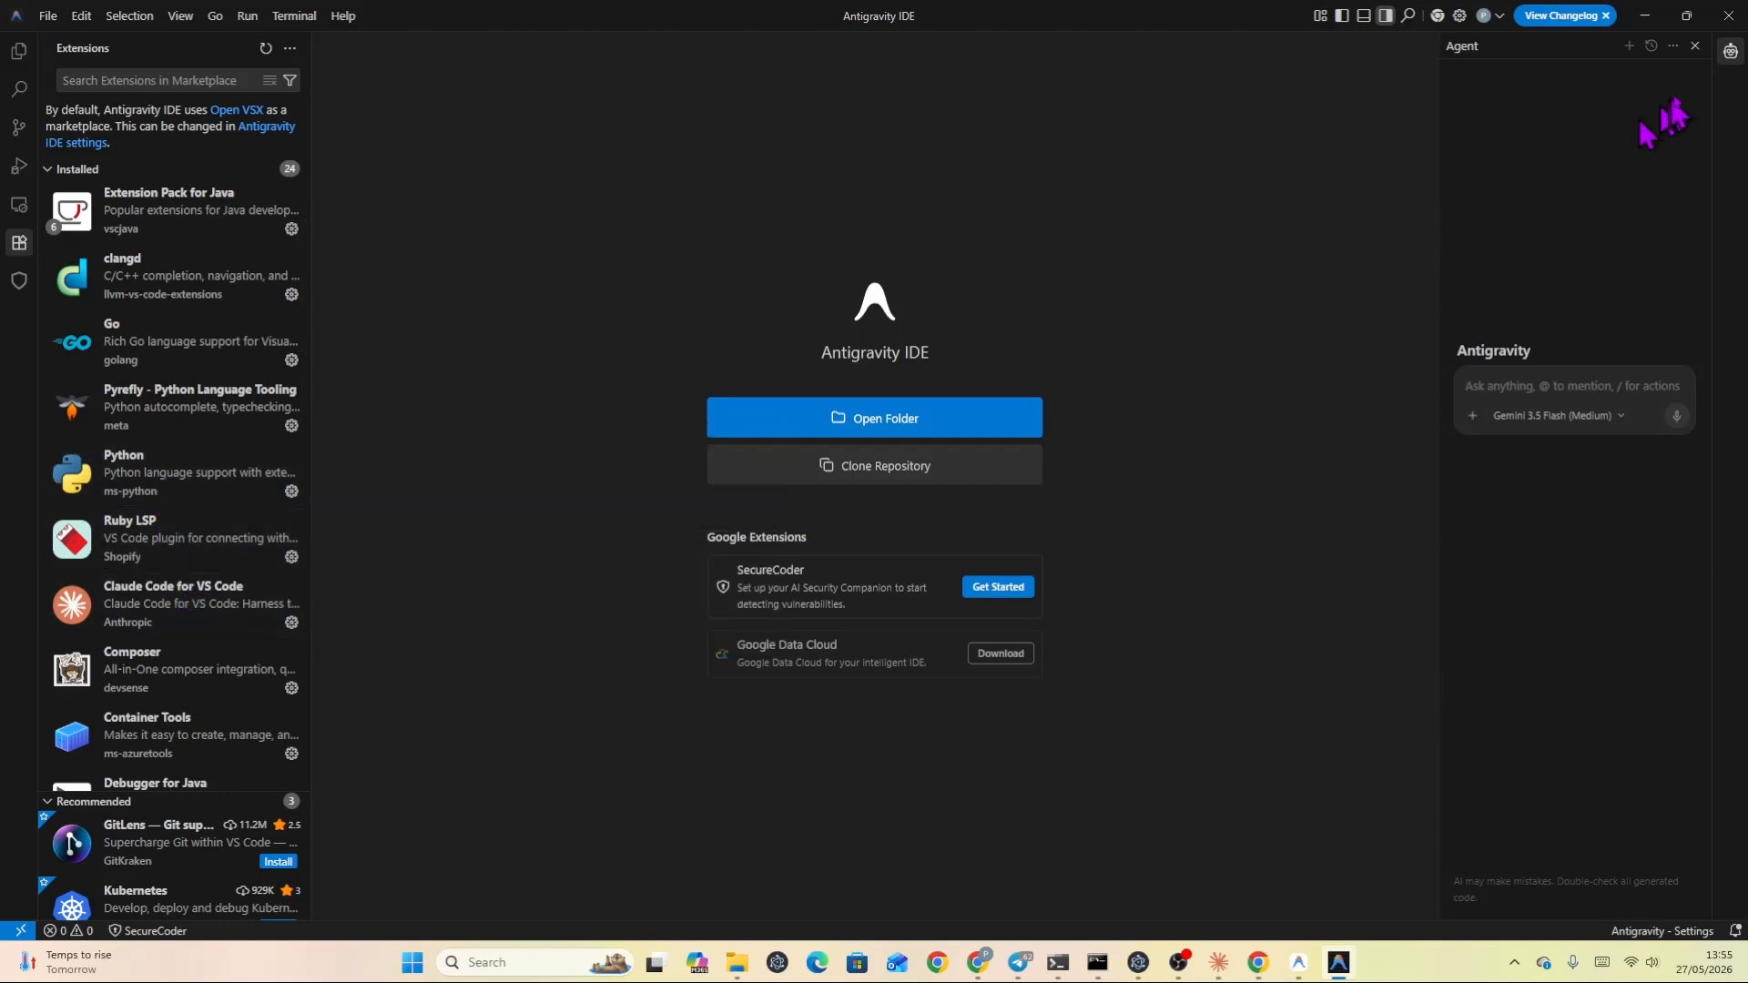
pyautogui.click(1728, 52)
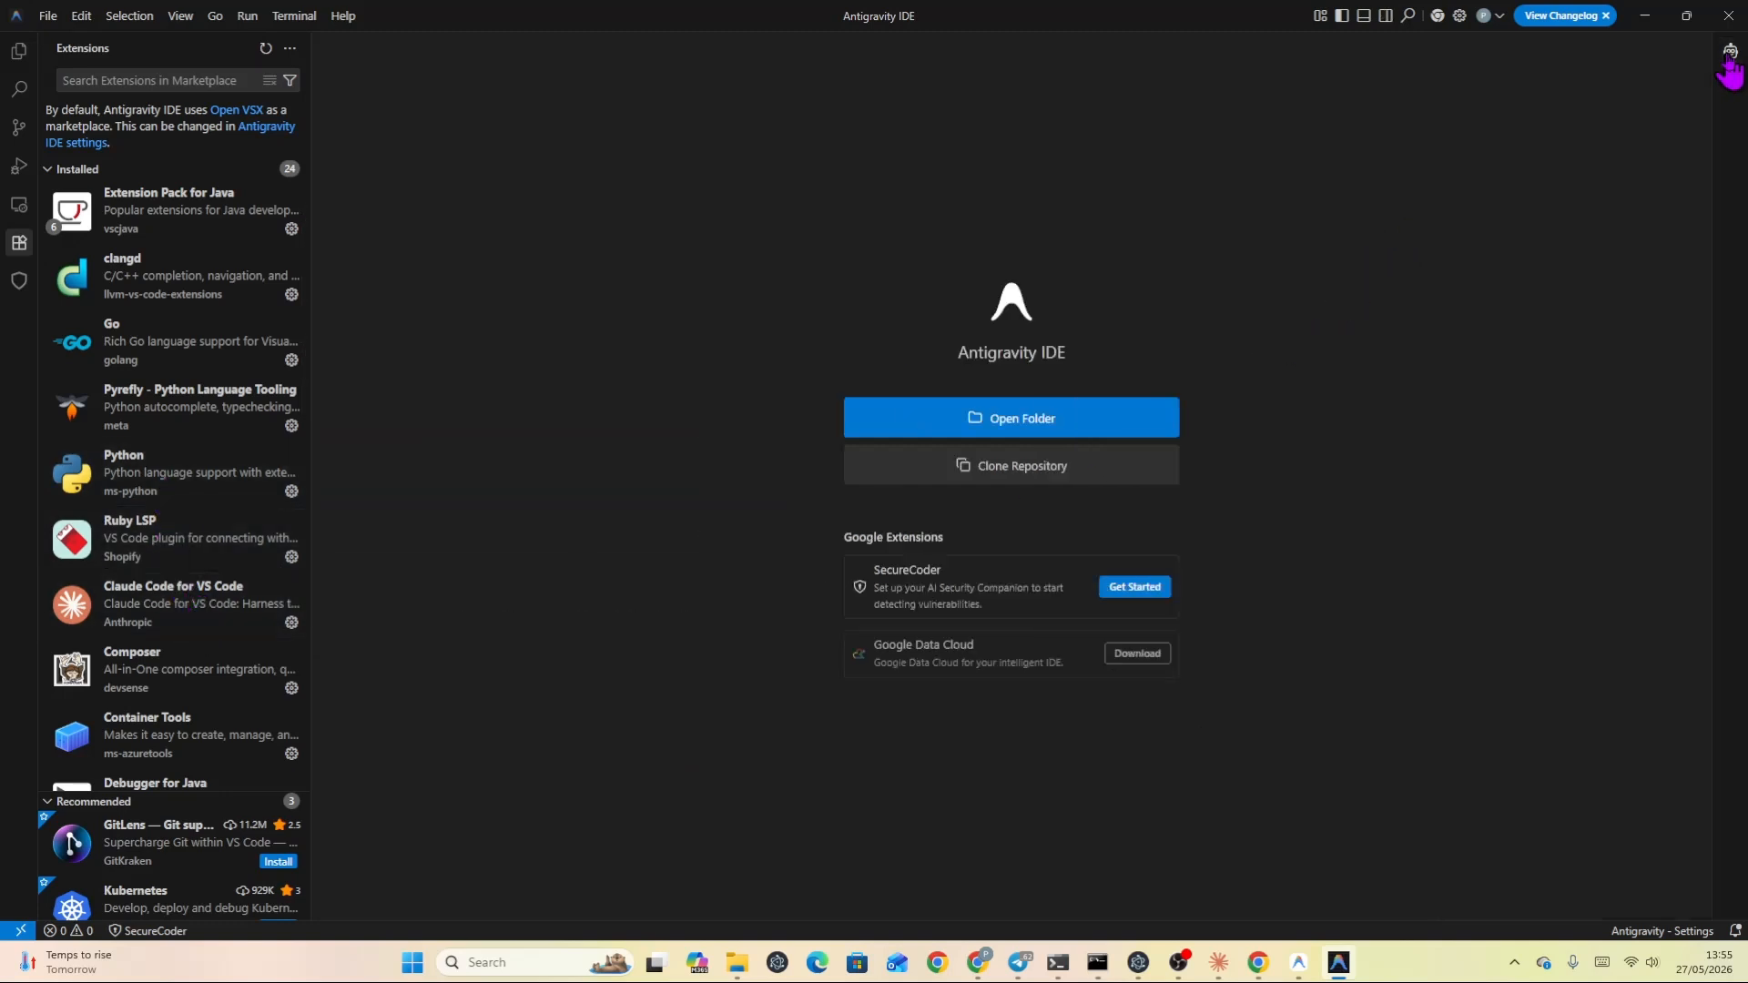
pyautogui.click(1729, 51)
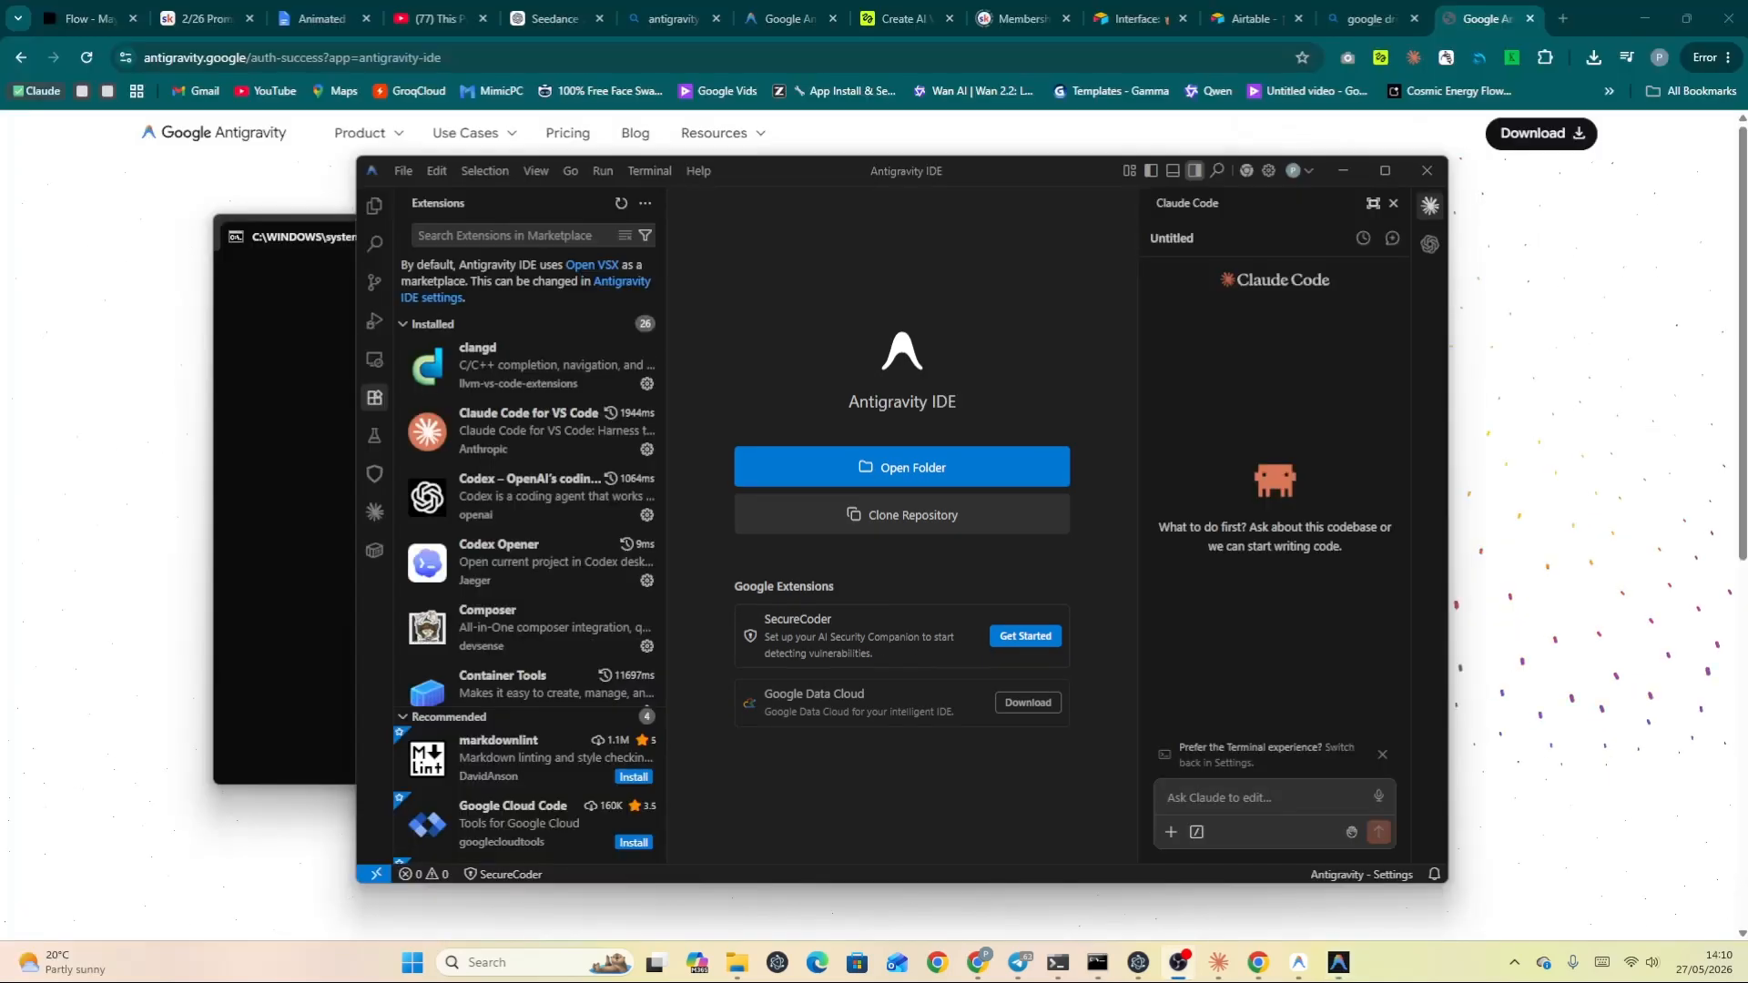
# Show the Agent view in the secondary side bar alongside Claude Code and Codex.
pyautogui.rightClick(1425, 306)
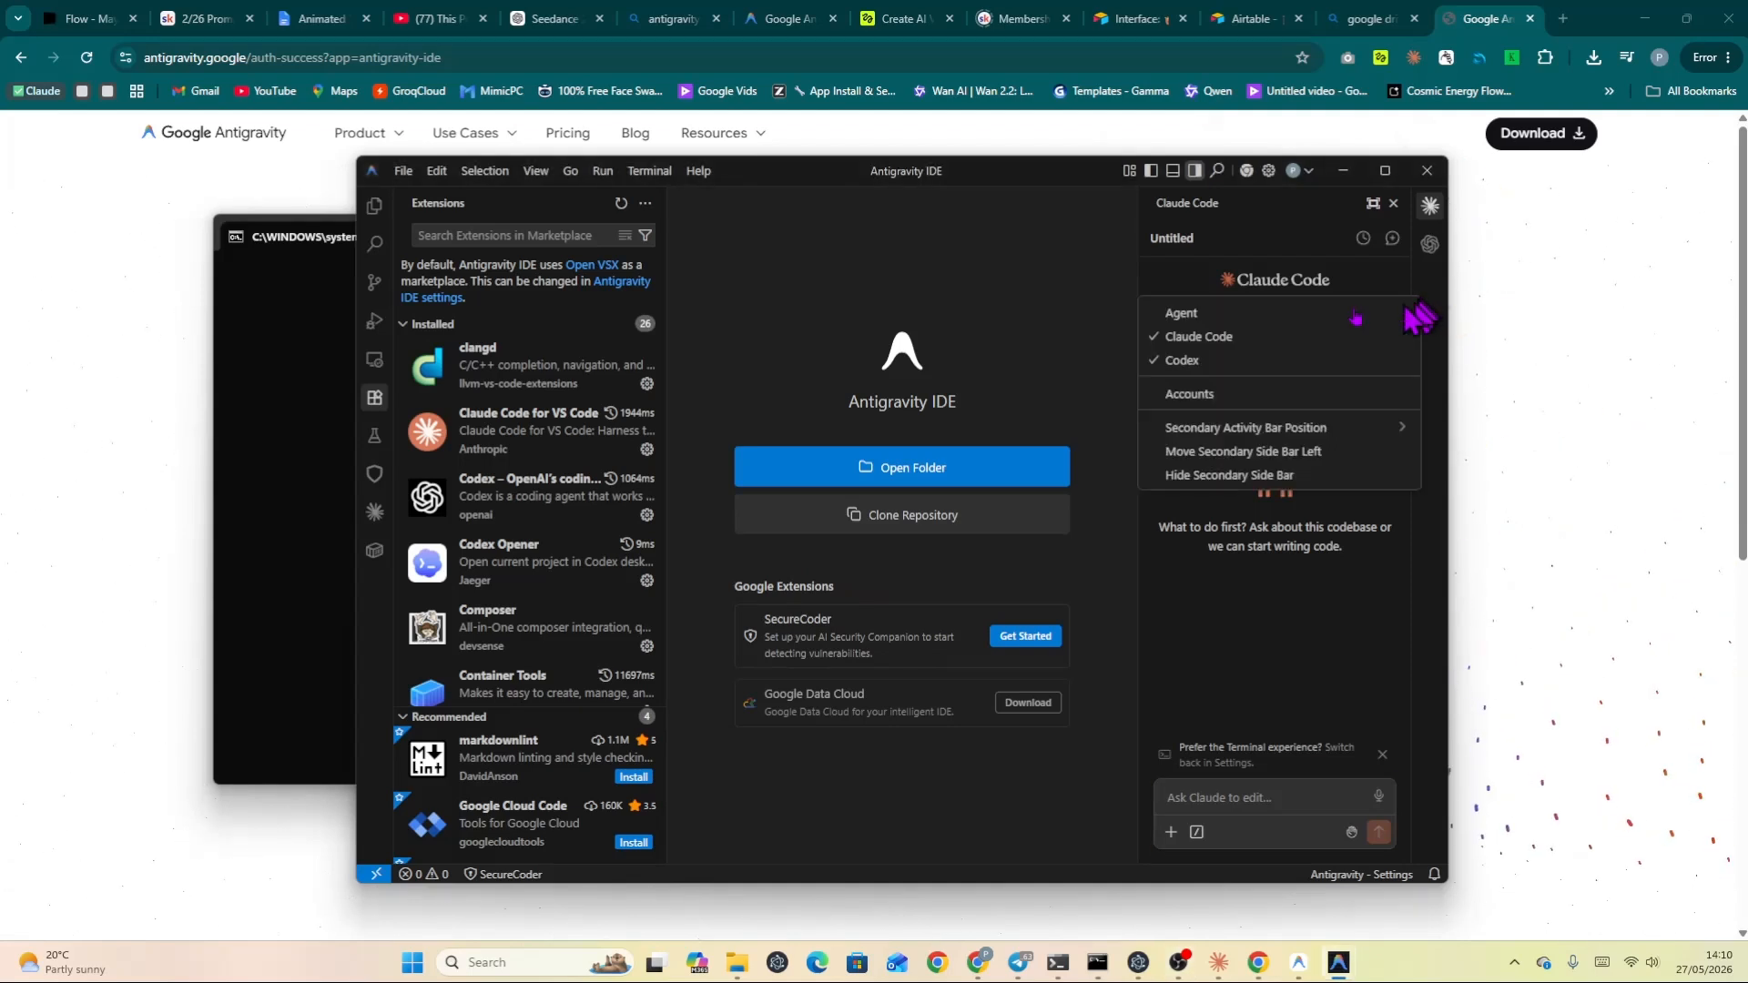
pyautogui.click(1227, 315)
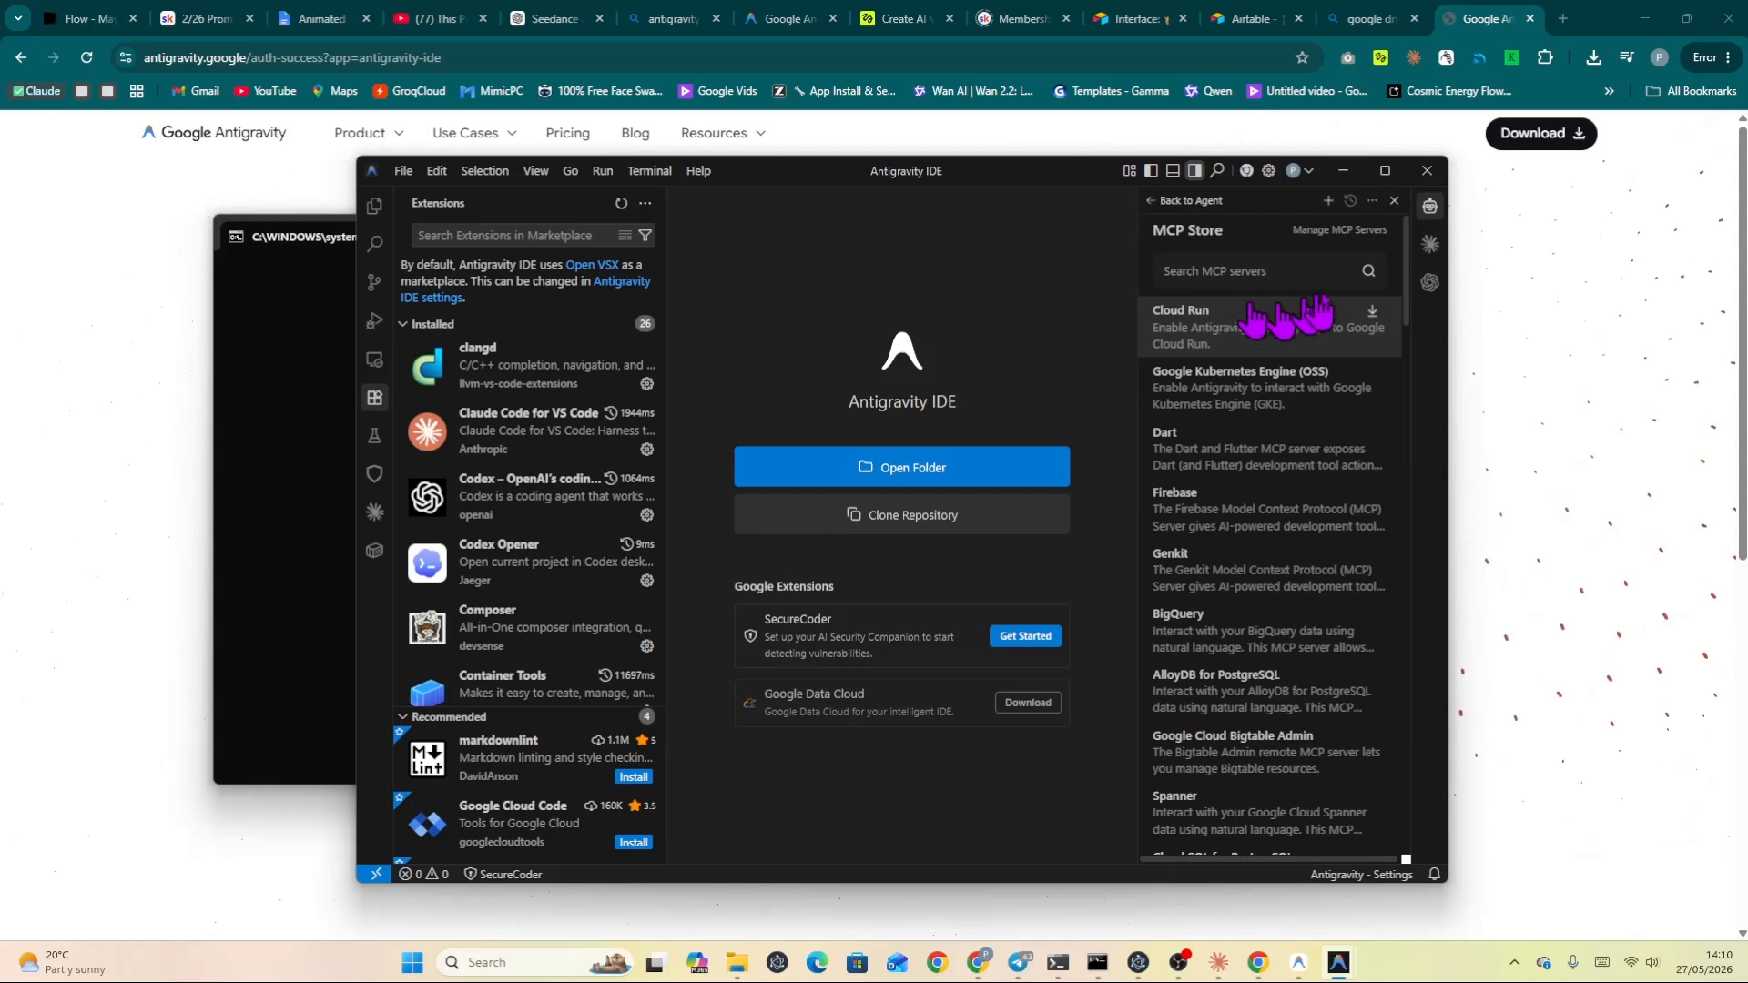
pyautogui.rightClick(1429, 255)
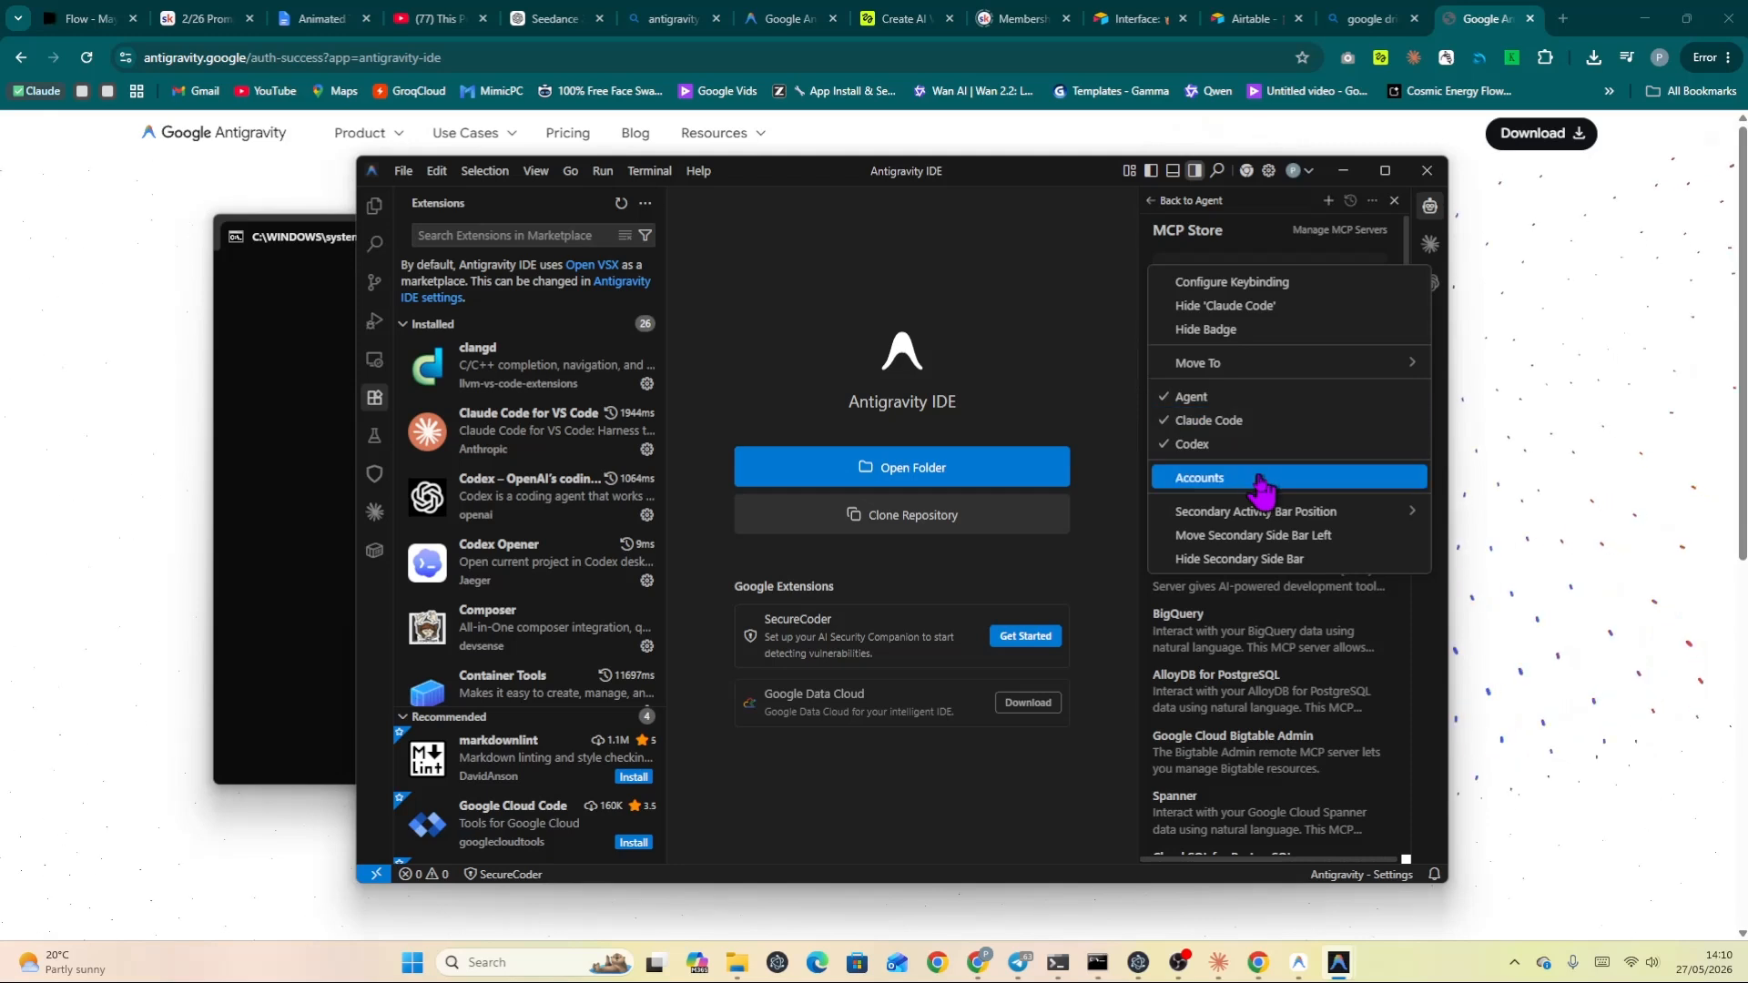
pyautogui.moveTo(1256, 520)
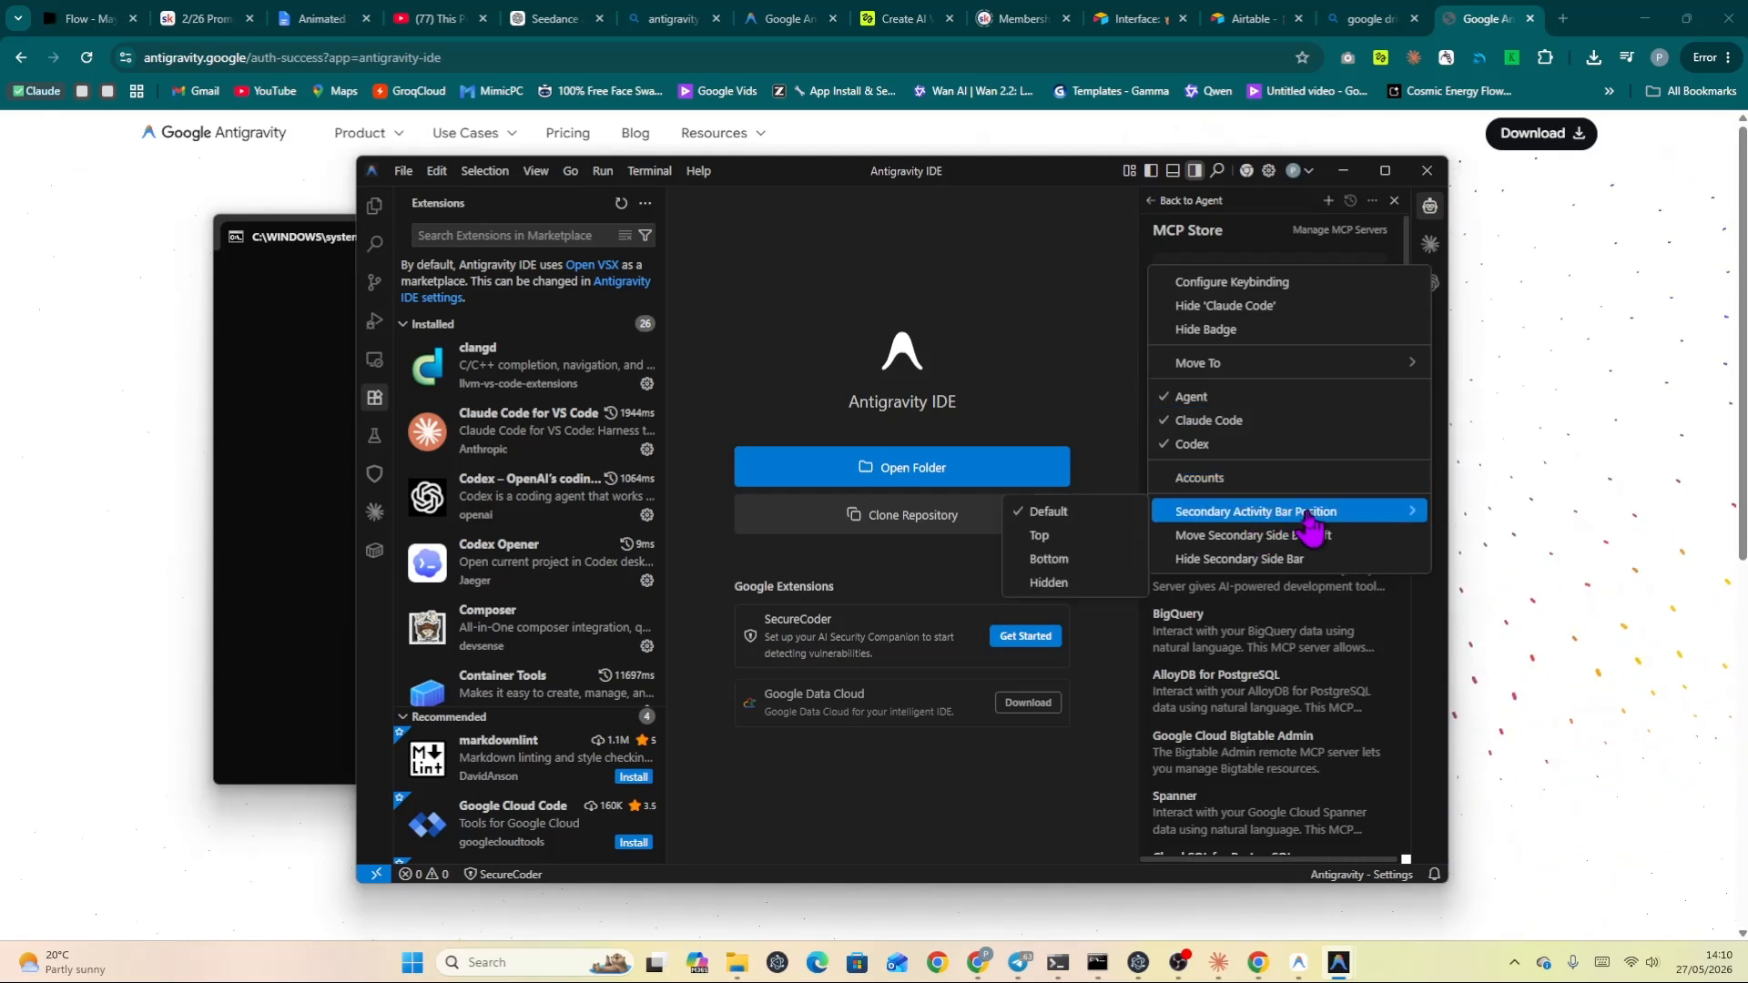
pyautogui.click(1449, 339)
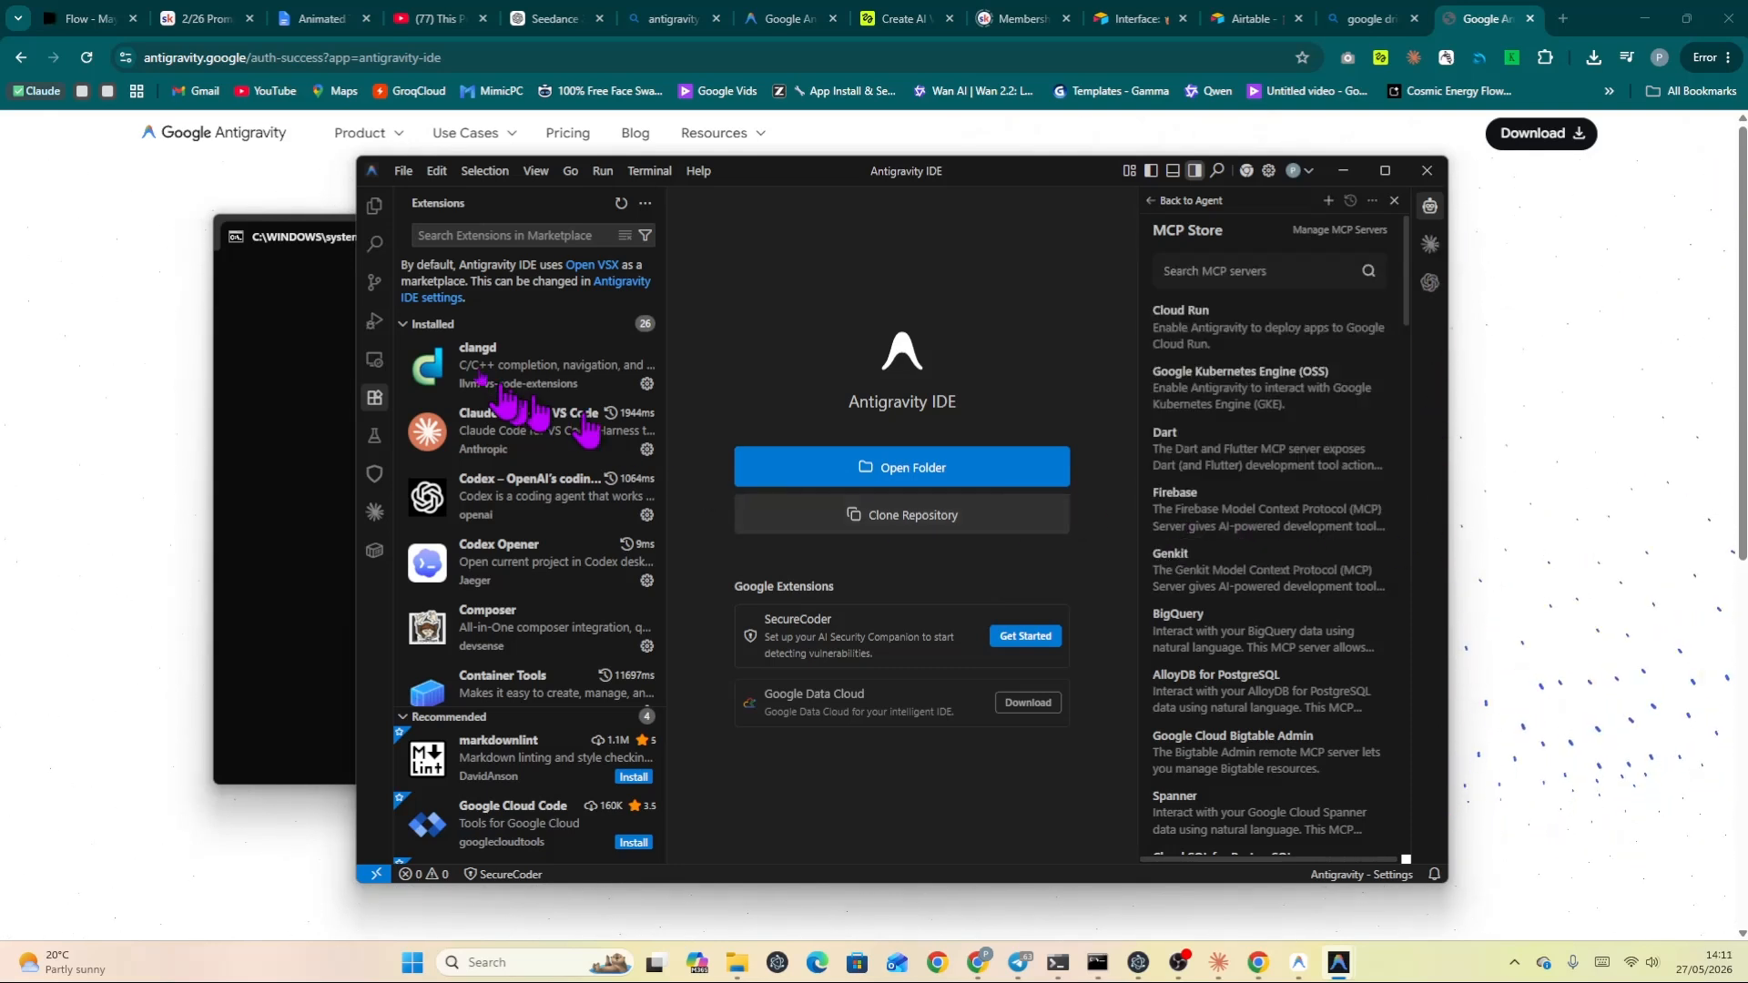
# Open a new text file and Claude Code in editor tabs, then close both tabs.
pyautogui.click(403, 171)
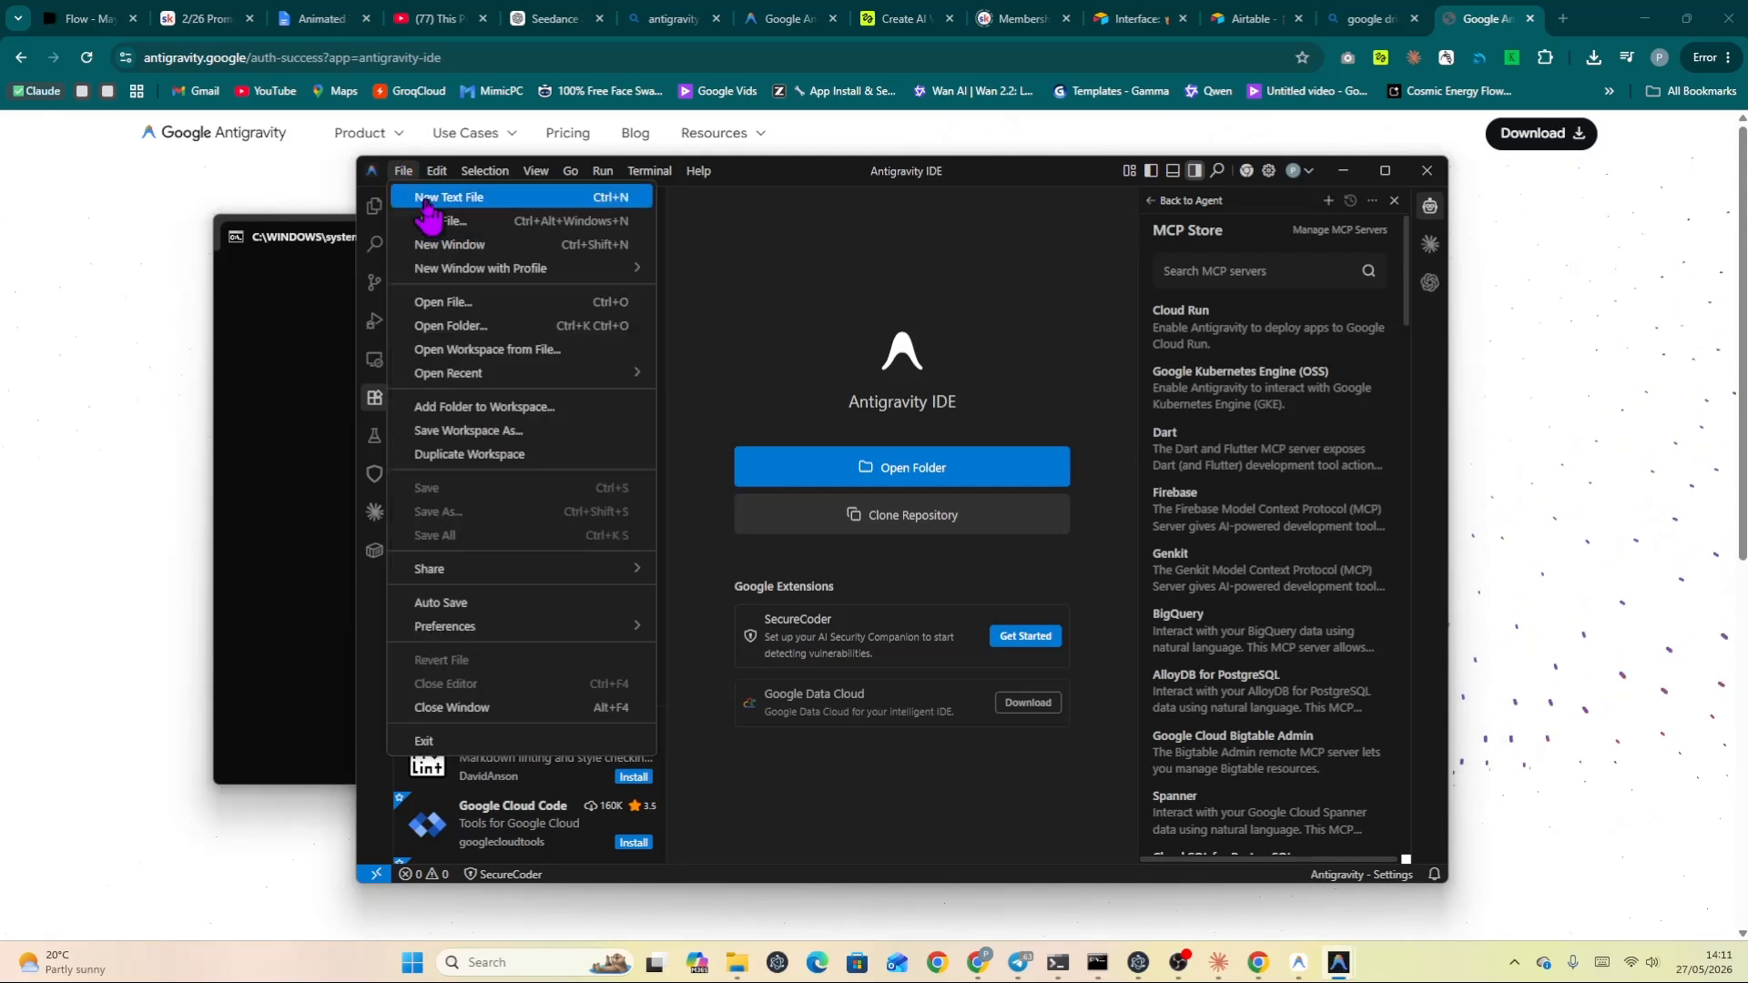
pyautogui.click(428, 204)
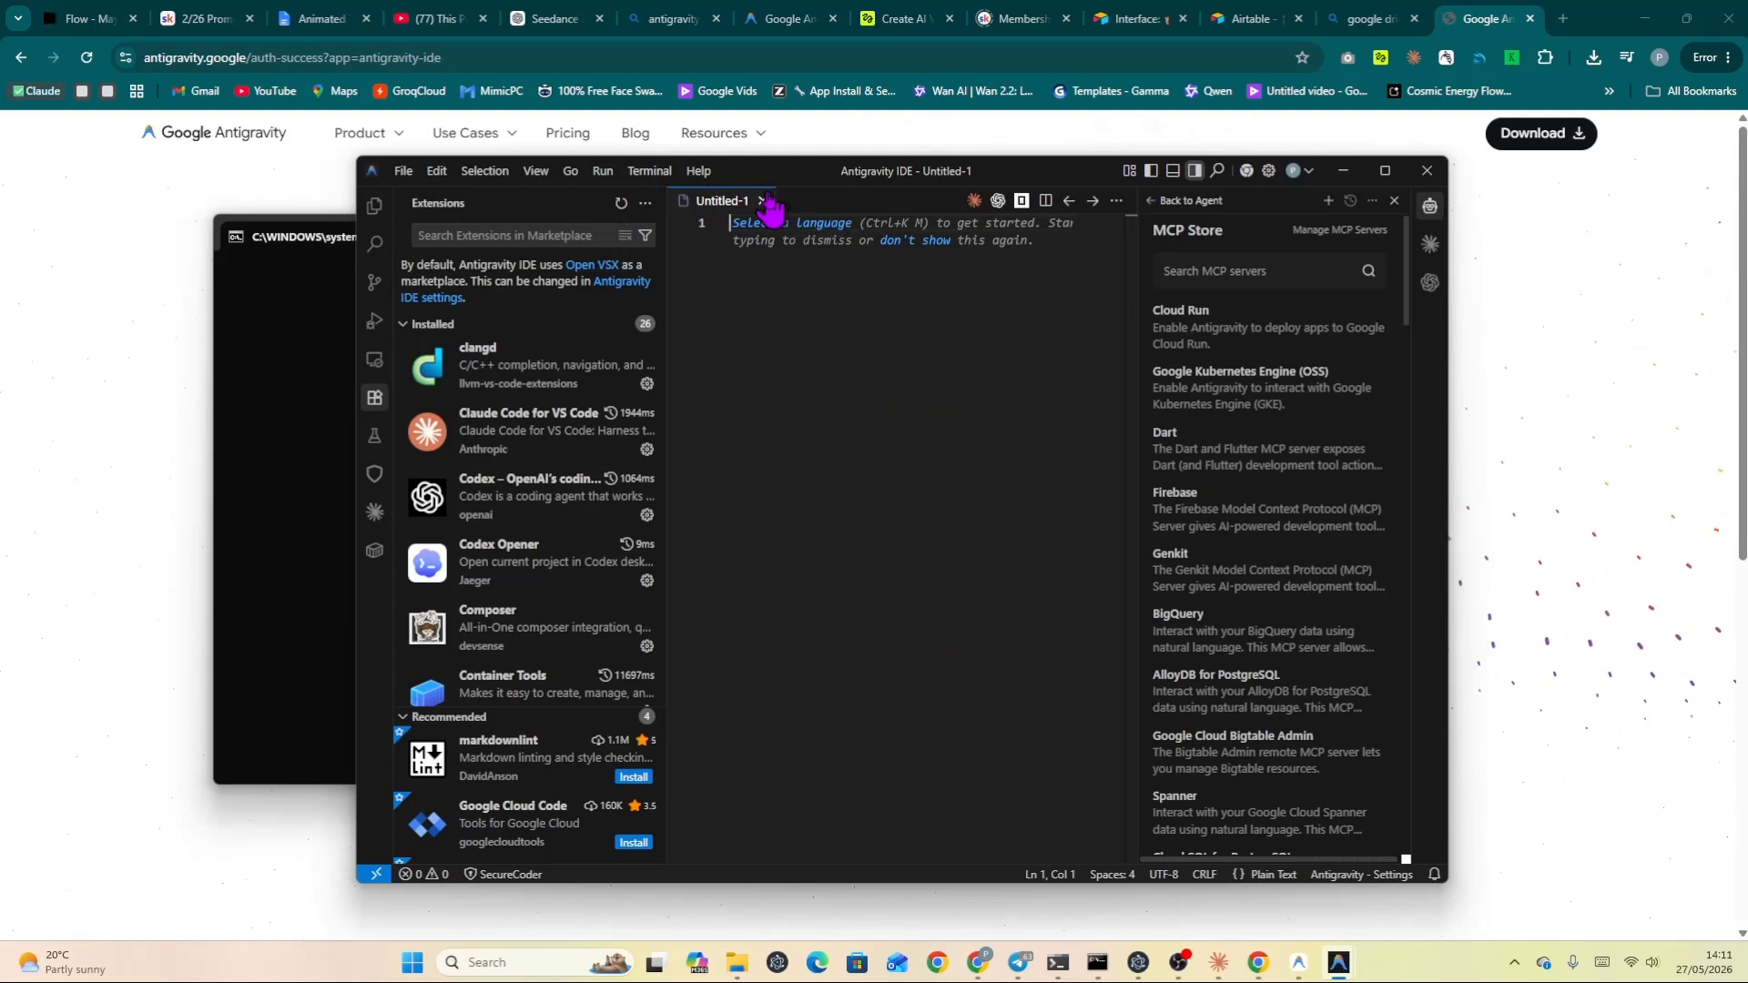
pyautogui.click(974, 202)
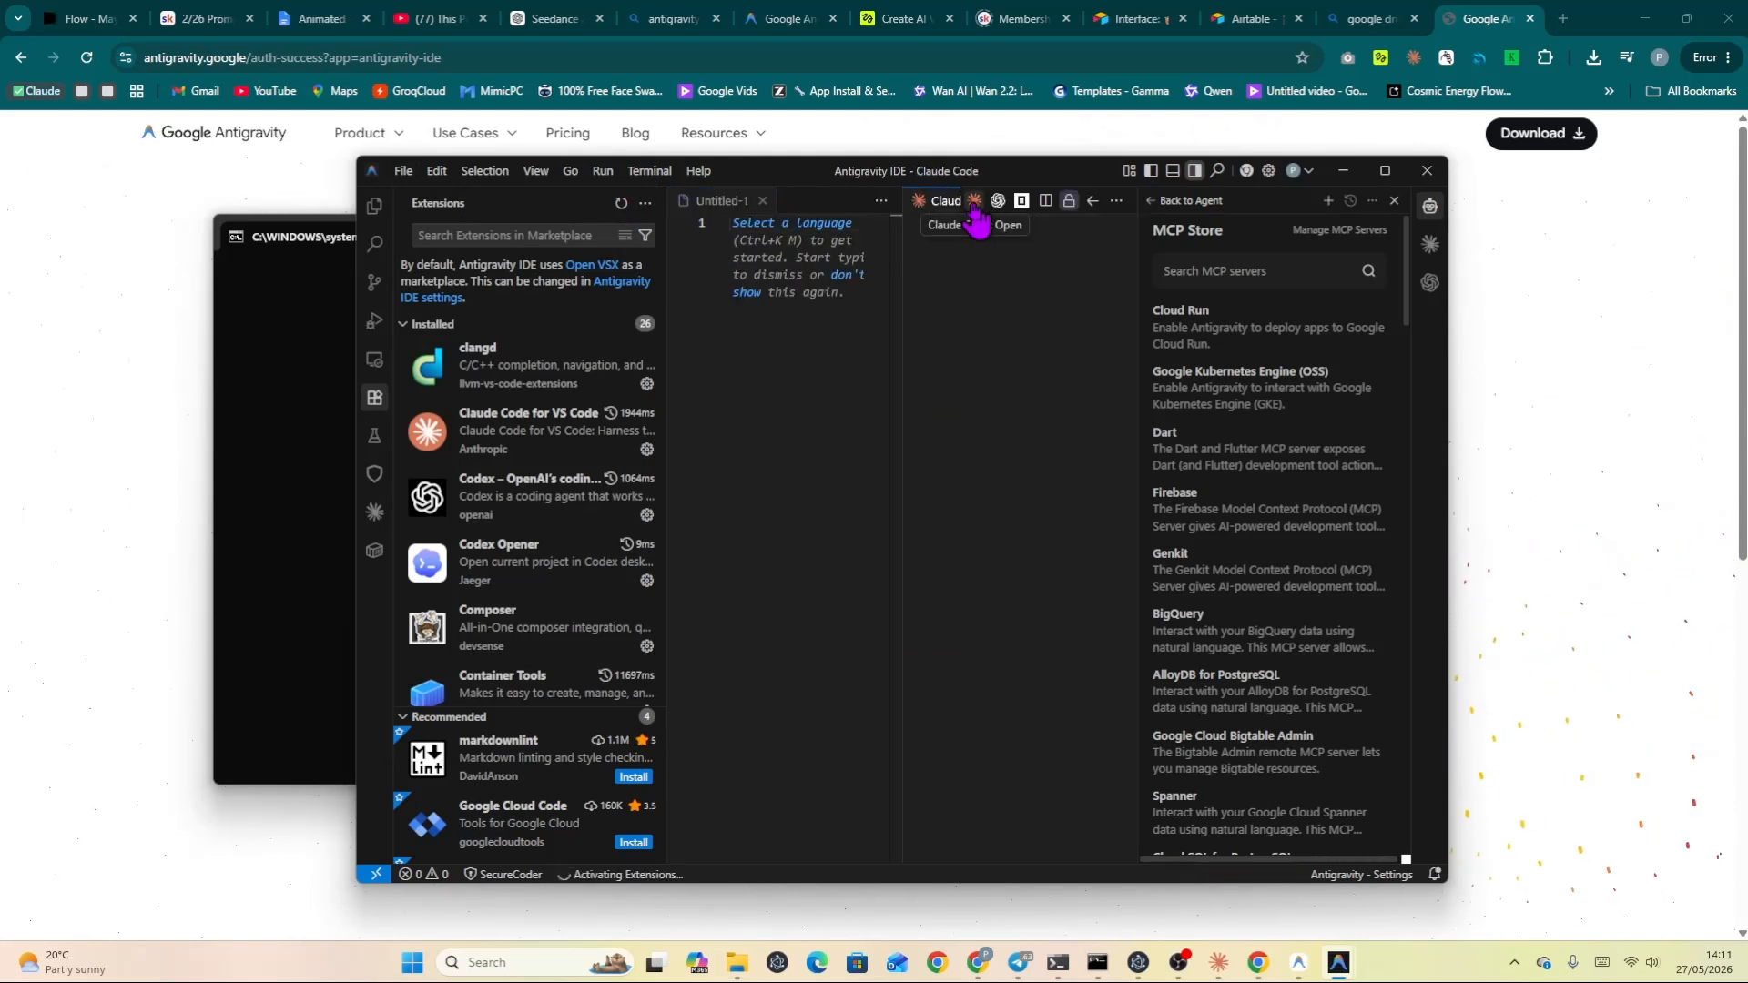
pyautogui.click(763, 201)
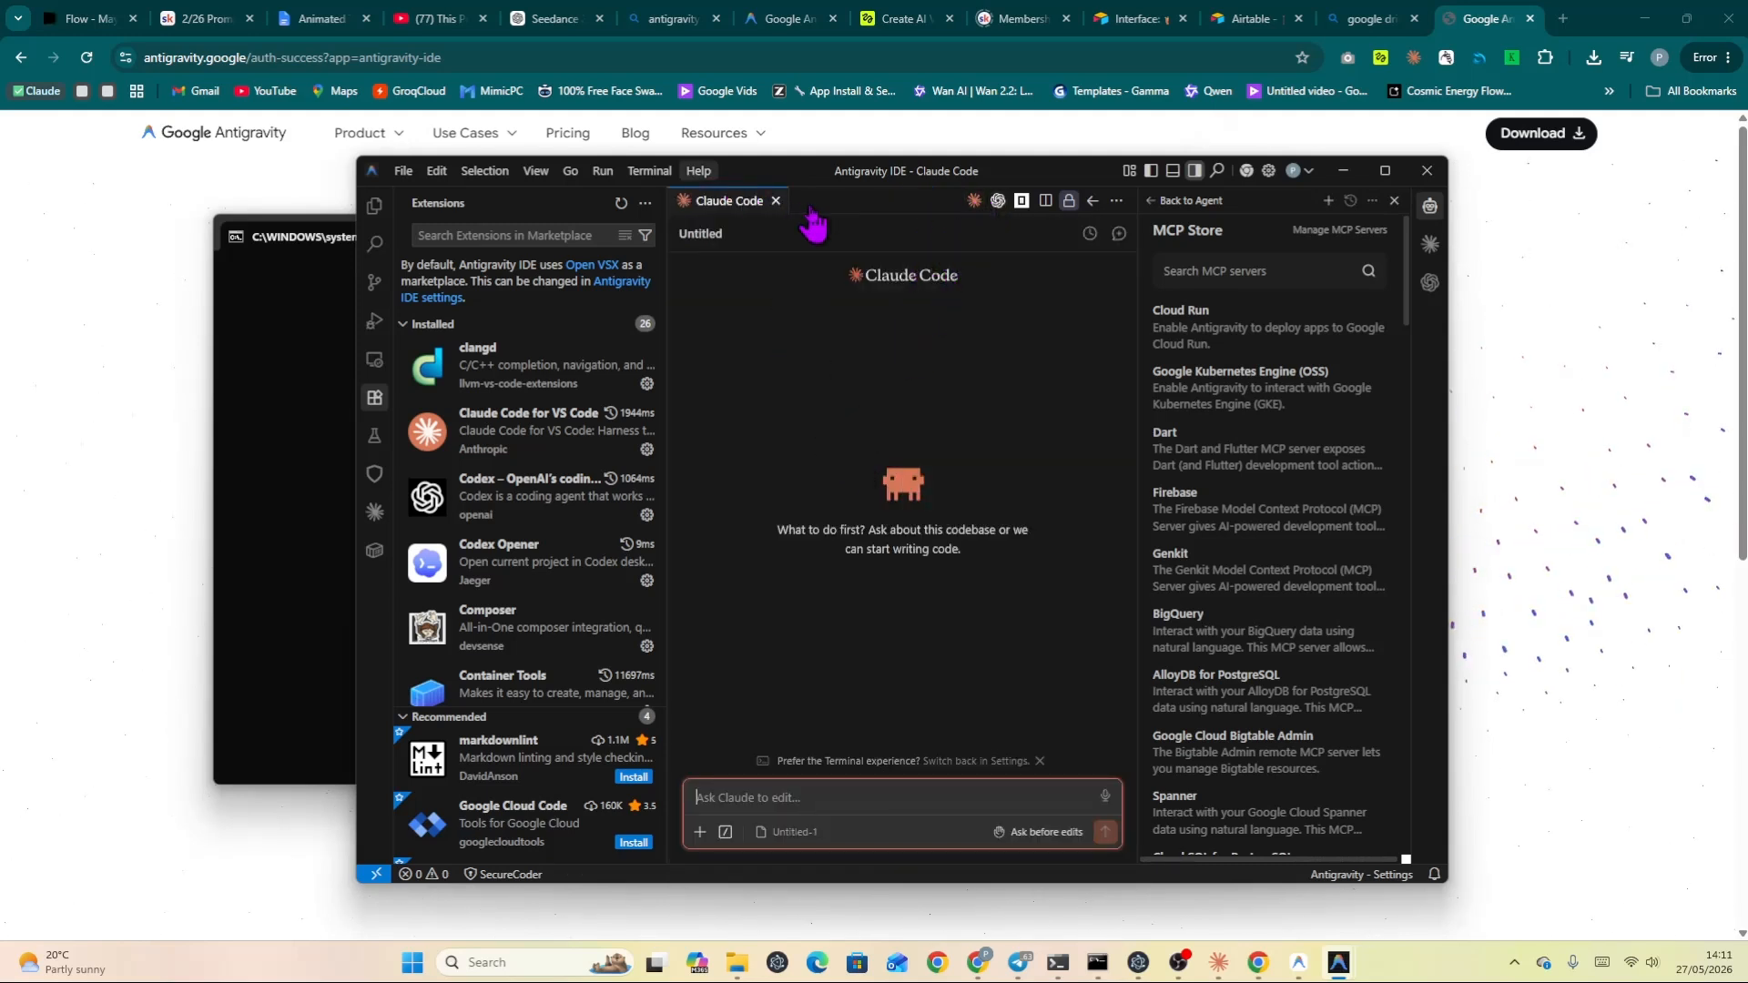
pyautogui.click(776, 202)
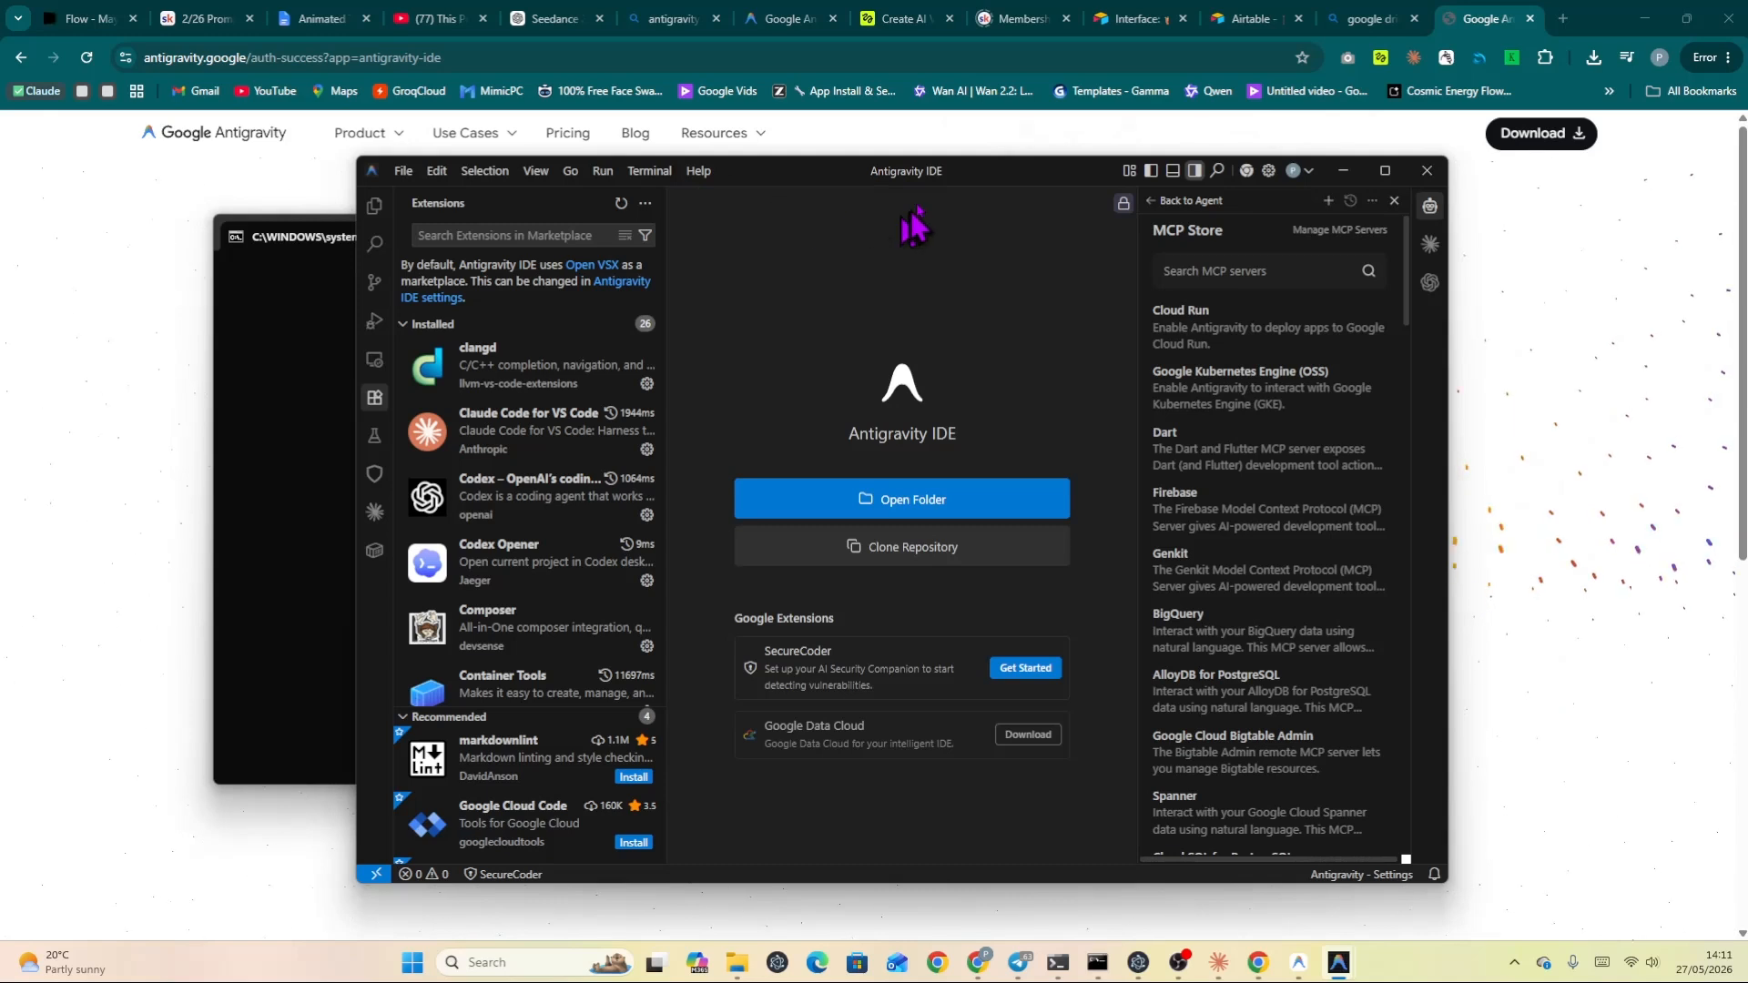